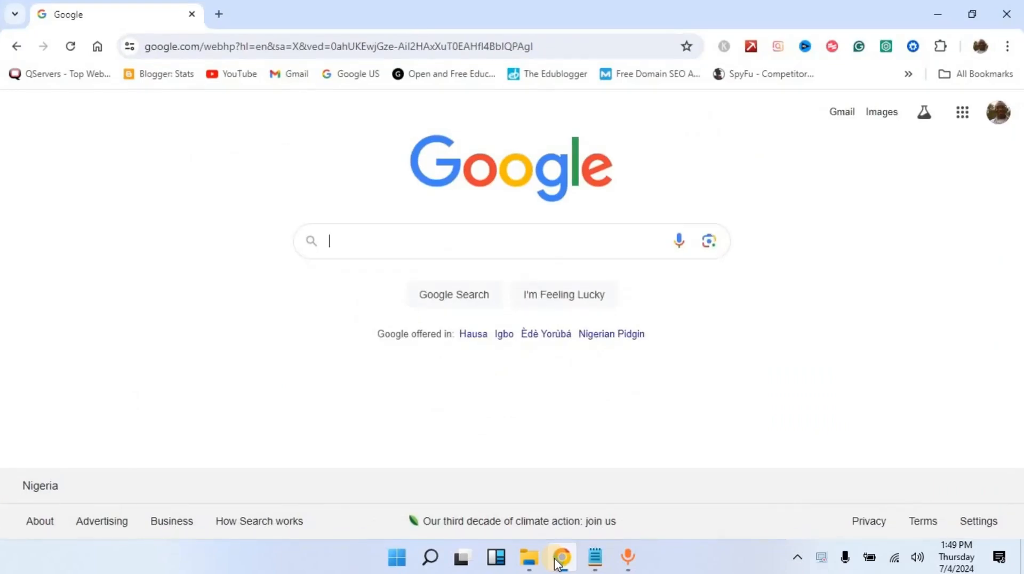
- Search Google for "carrd" and open the Carrd homepage result in a new tab
text(carrd)
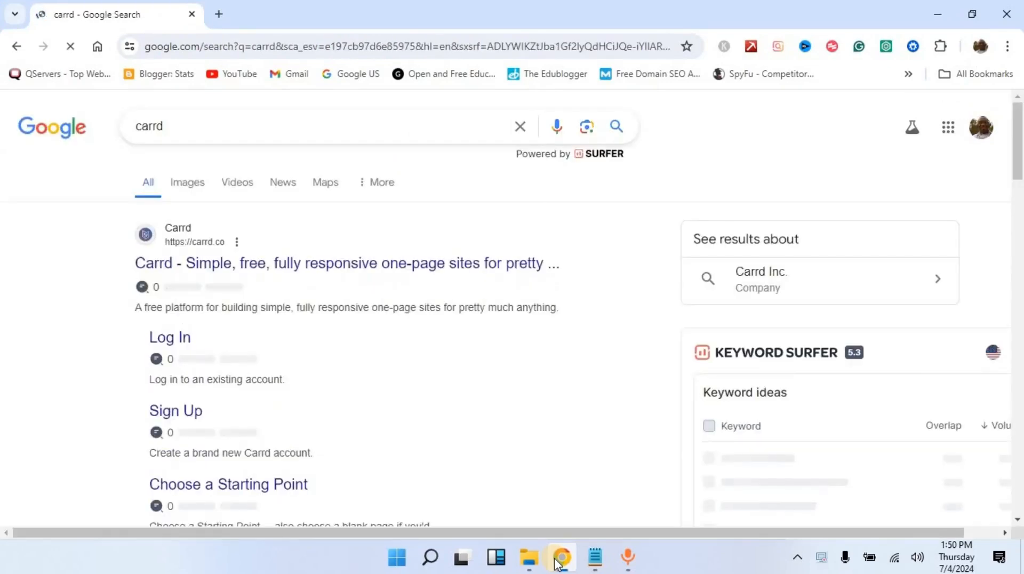
right_click(222, 273)
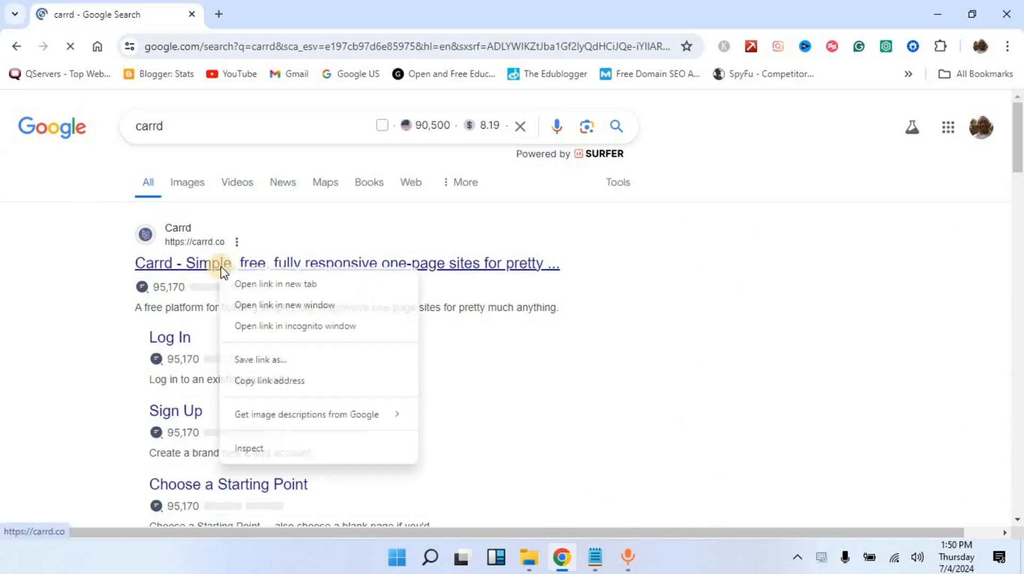
click(267, 284)
click(269, 16)
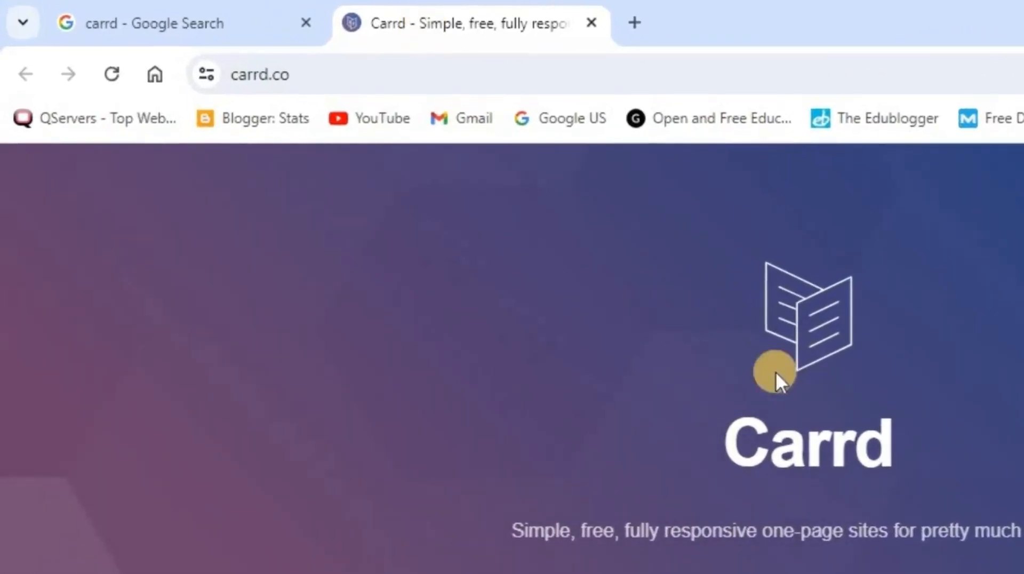
- Go from the Carrd homepage to the template gallery for choosing a starting point
scroll(671, 351, down, 3)
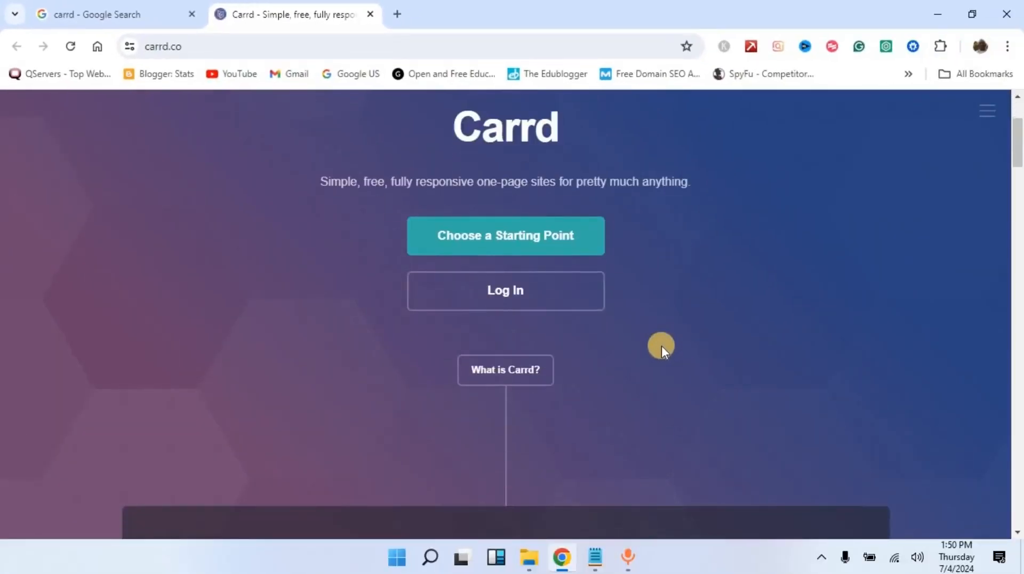
scroll(661, 347, up, 3)
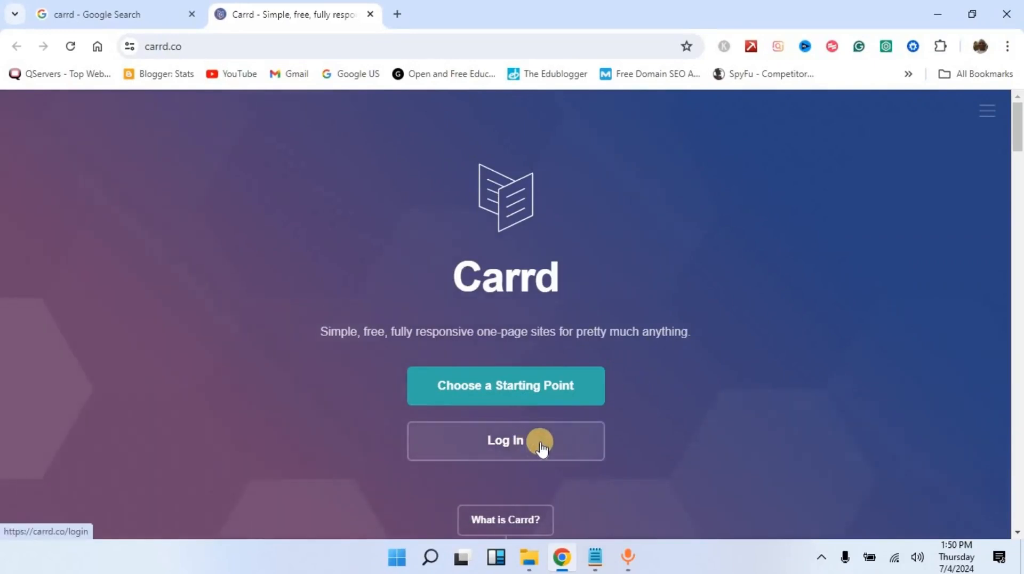
click(584, 389)
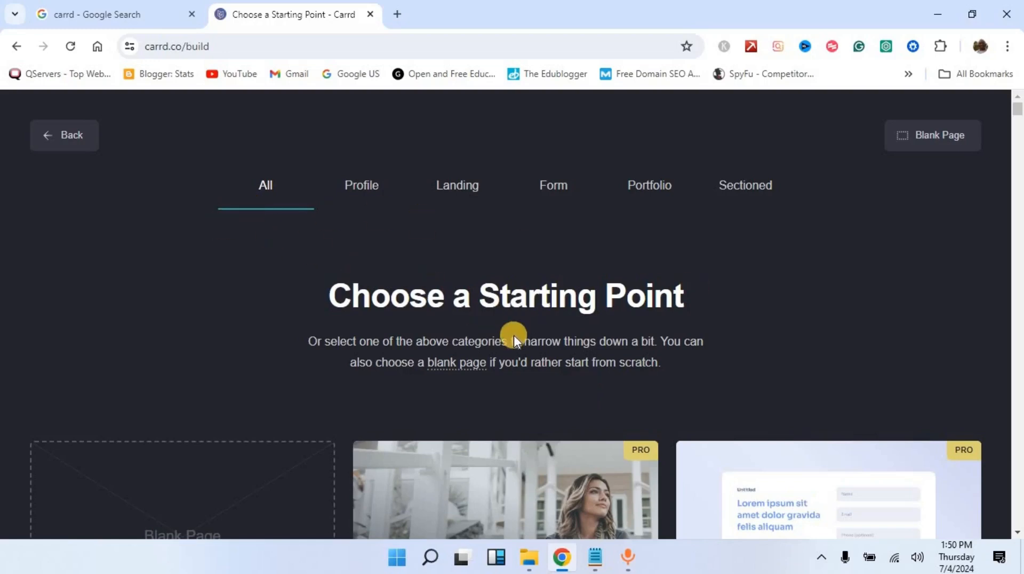
- Look through the gallery of all templates, checking which designs carry the PRO label and which are free
scroll(510, 340, down, 3)
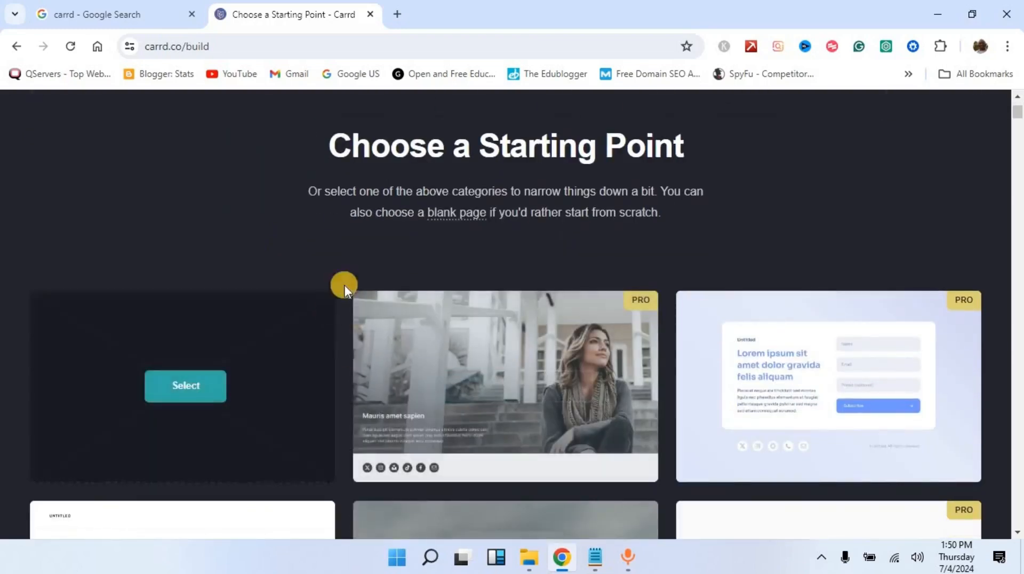
mouse_move(630, 325)
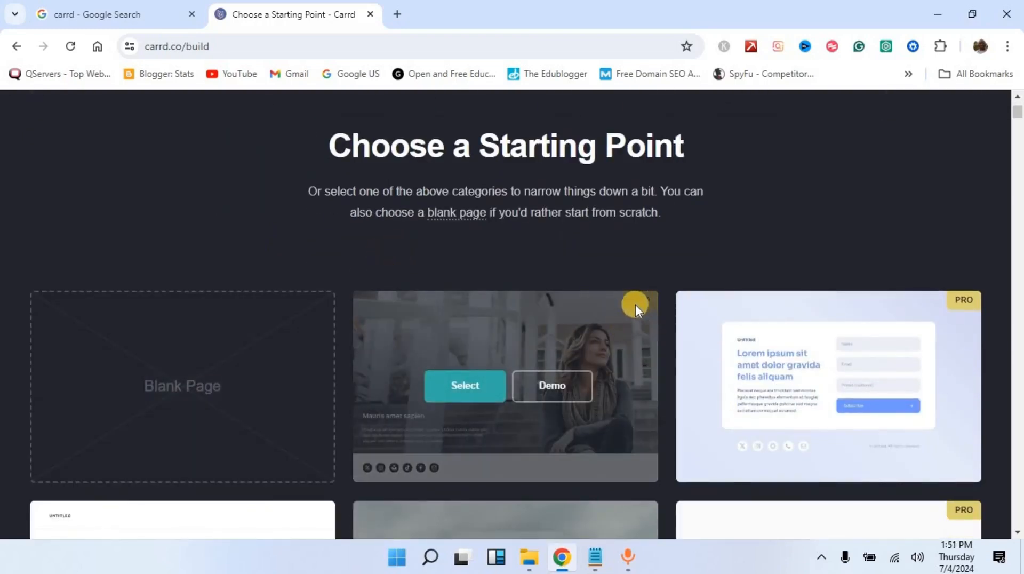
mouse_move(953, 316)
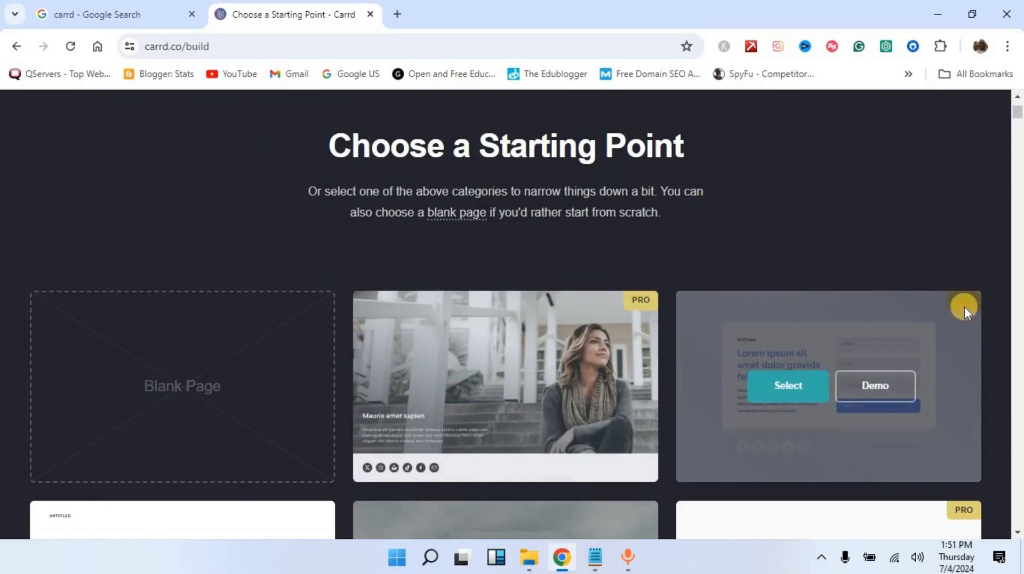
scroll(943, 329, down, 3)
mouse_move(965, 359)
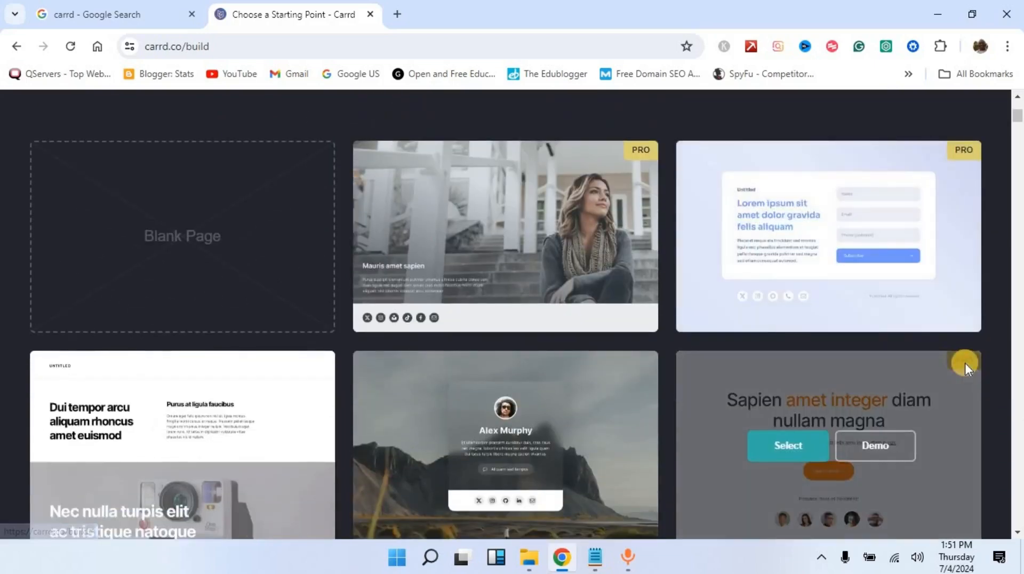
scroll(544, 384, down, 3)
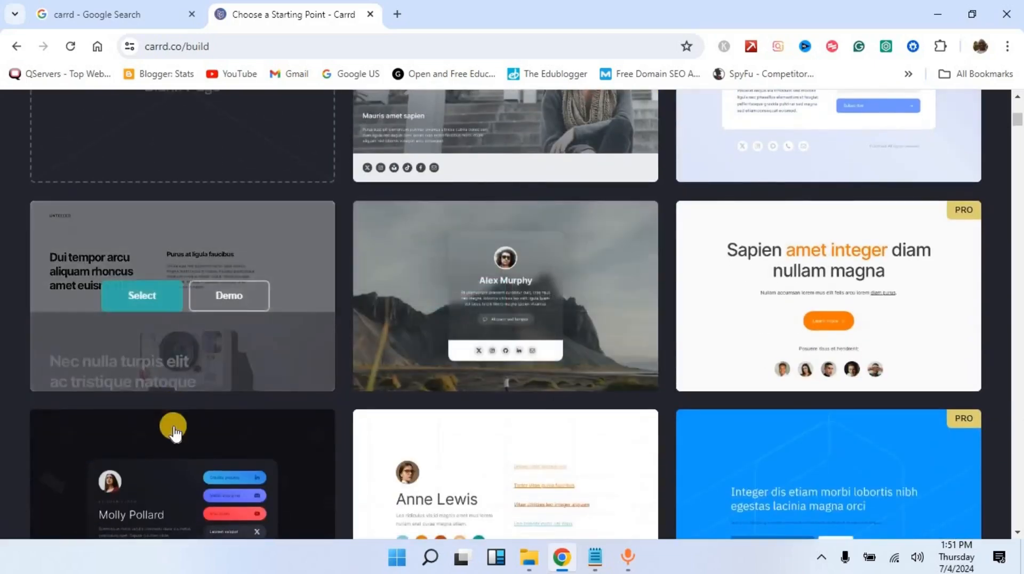
scroll(174, 425, down, 1)
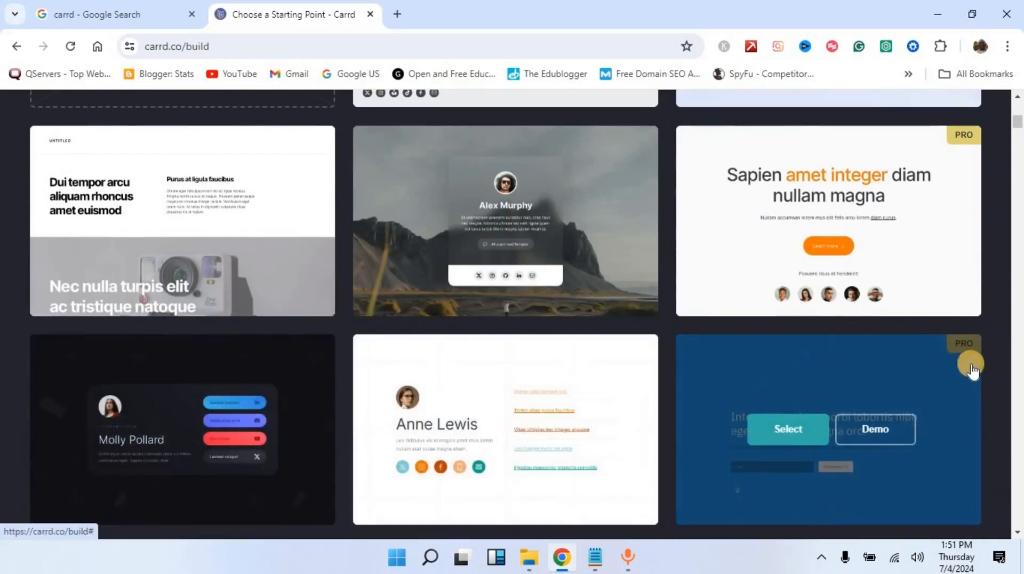
scroll(912, 451, down, 10)
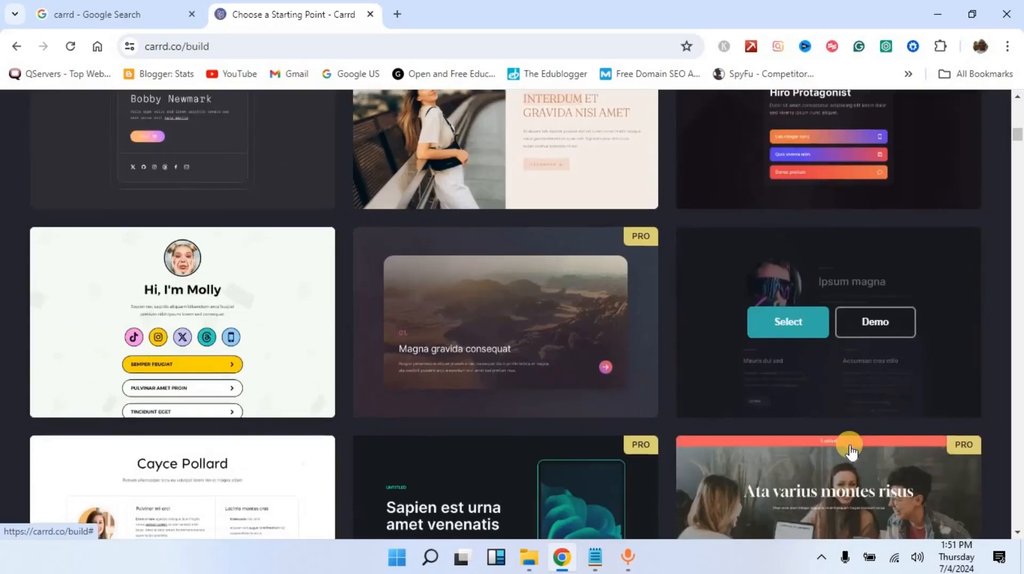
scroll(512, 402, down, 4)
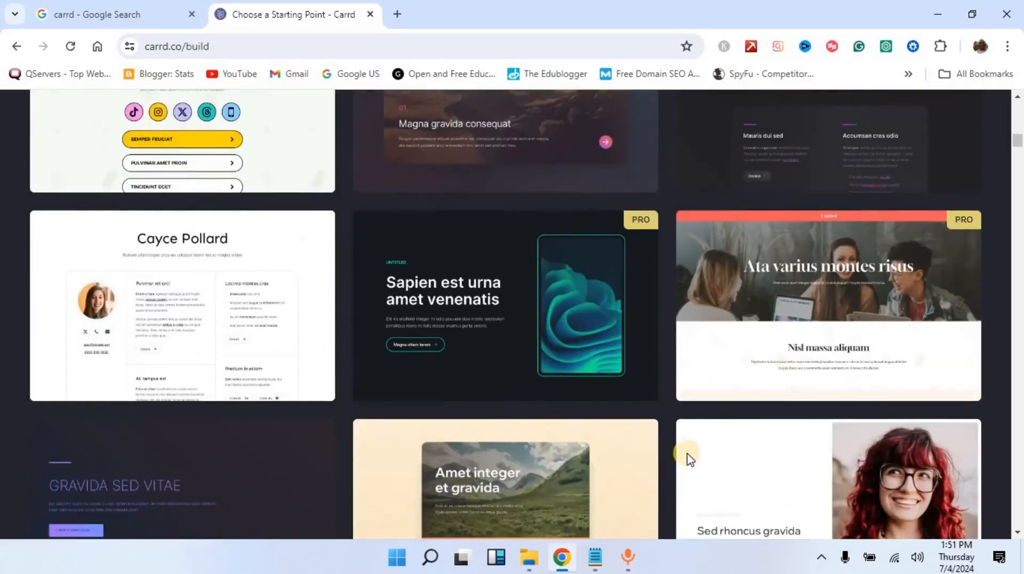
scroll(763, 465, up, 14)
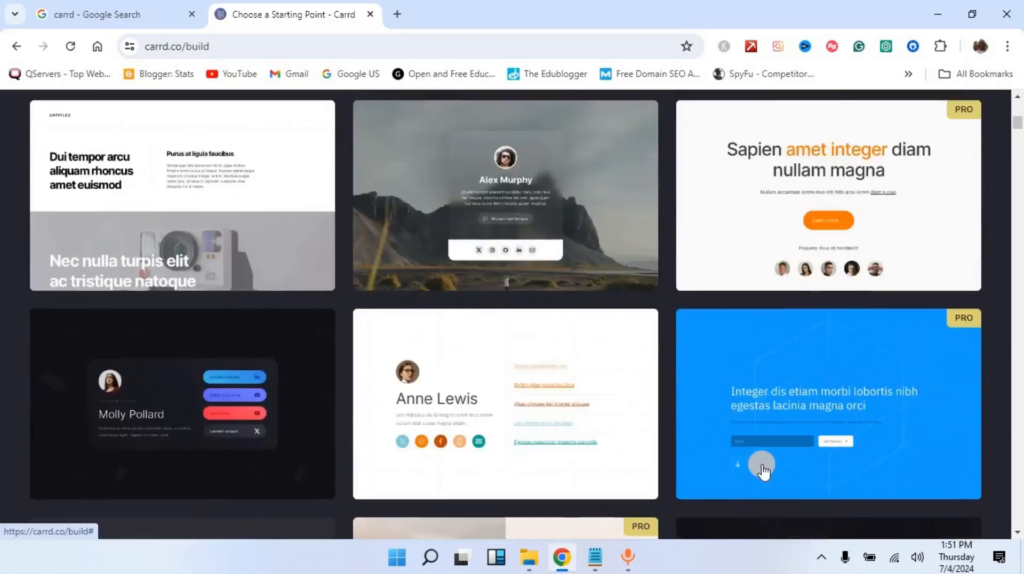
scroll(762, 468, up, 10)
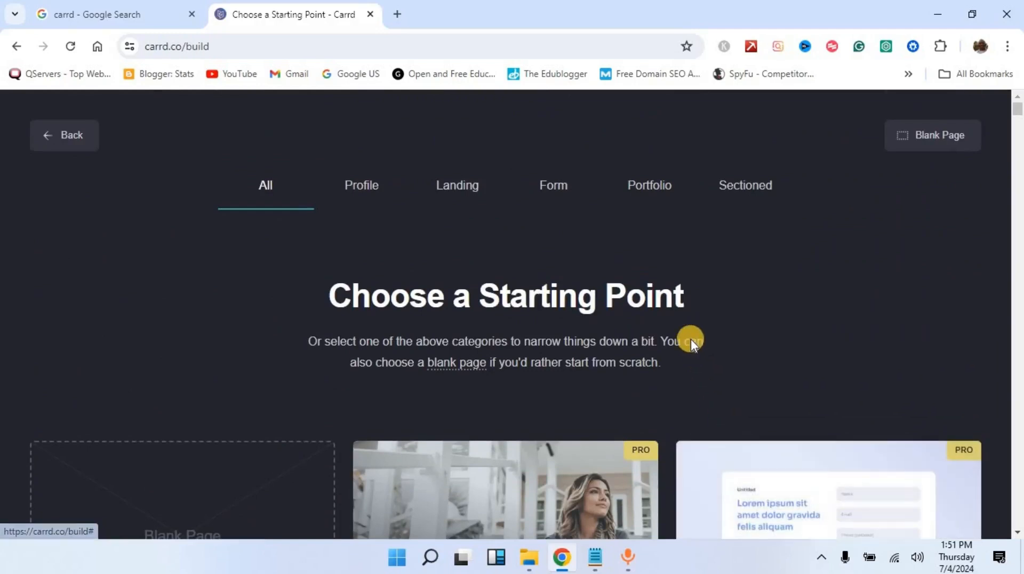
- Filter the templates to the Landing category and look through its designs down to the end of the list
click(458, 187)
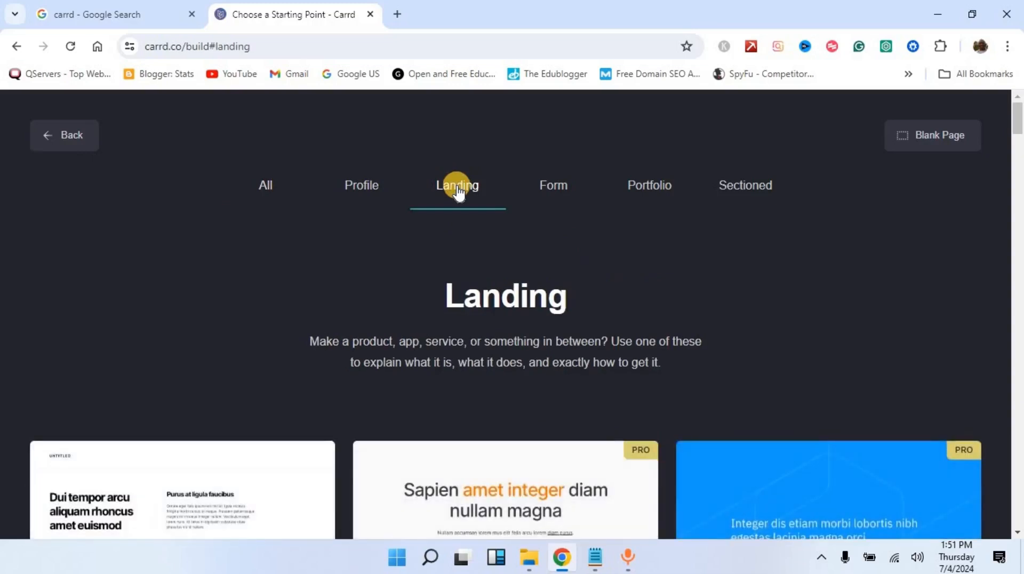
scroll(389, 297, down, 4)
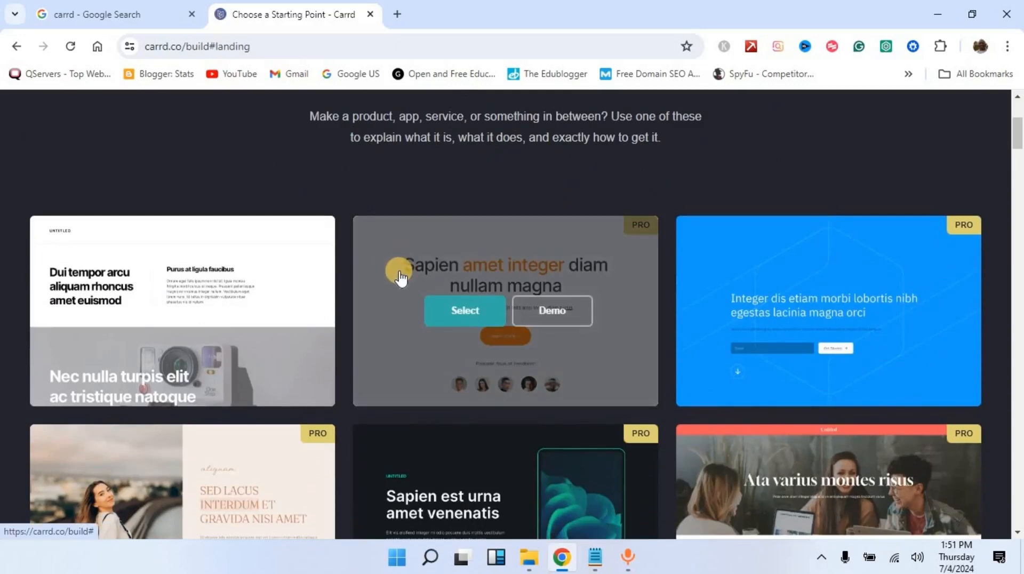
scroll(399, 277, down, 4)
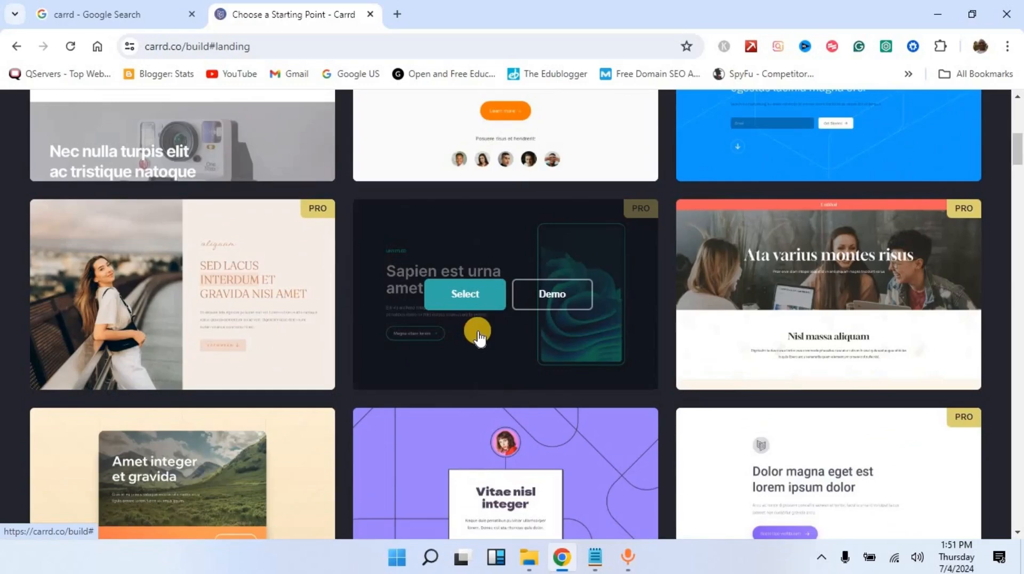
scroll(478, 335, down, 3)
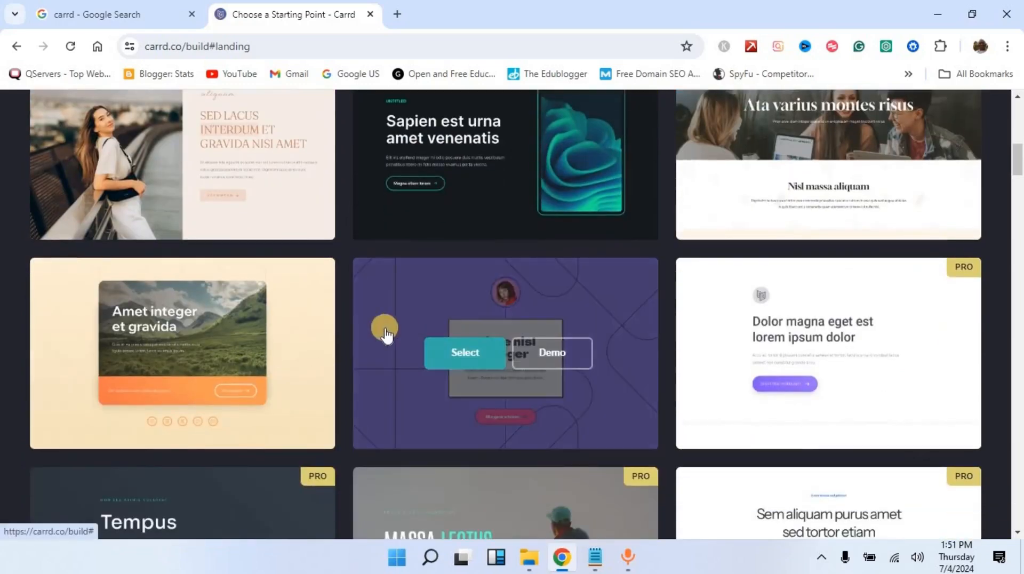
scroll(385, 334, down, 3)
scroll(386, 331, down, 6)
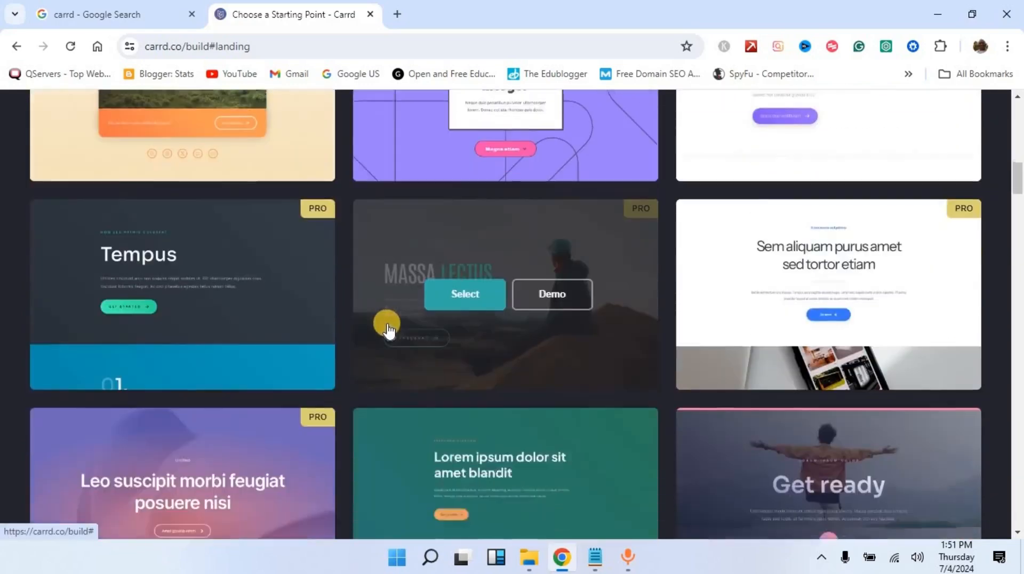
scroll(389, 335, down, 3)
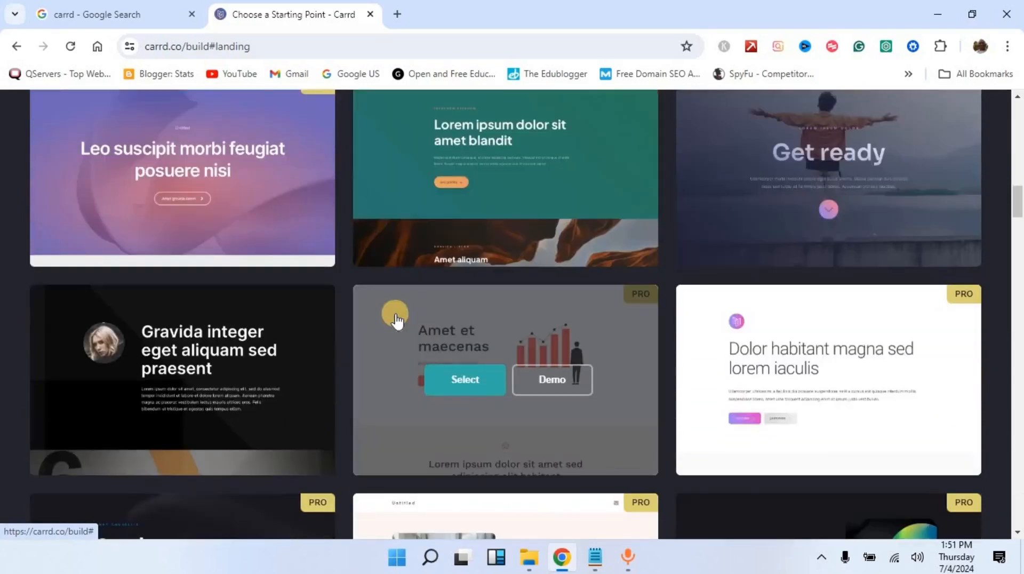
scroll(406, 312, down, 8)
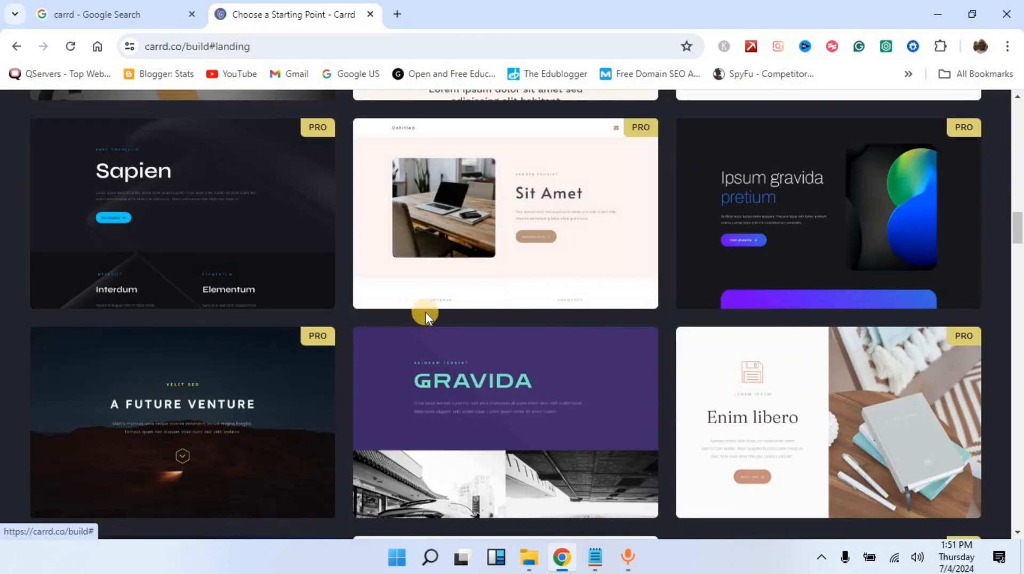
scroll(427, 320, down, 4)
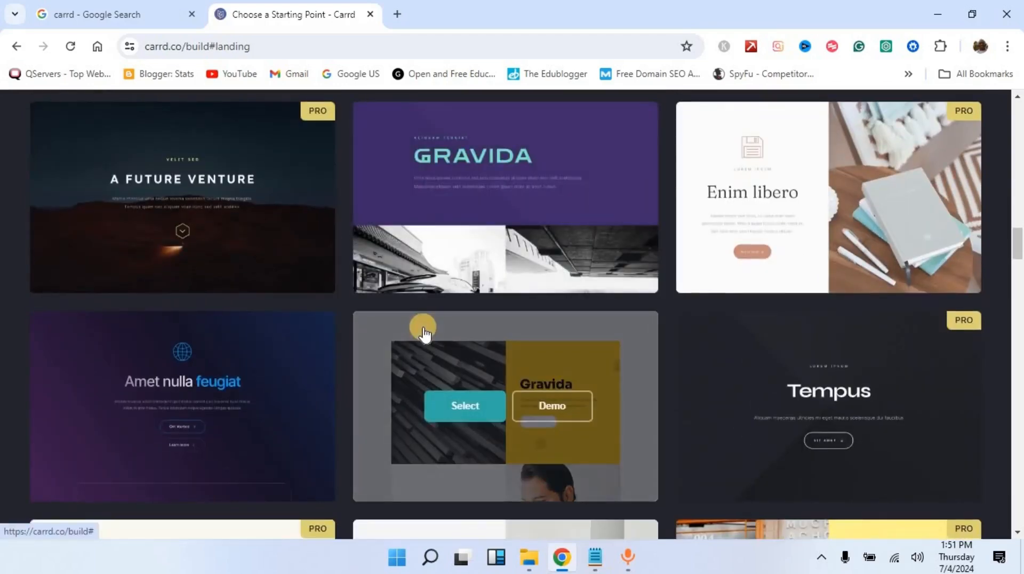
scroll(424, 333, down, 3)
scroll(424, 334, down, 3)
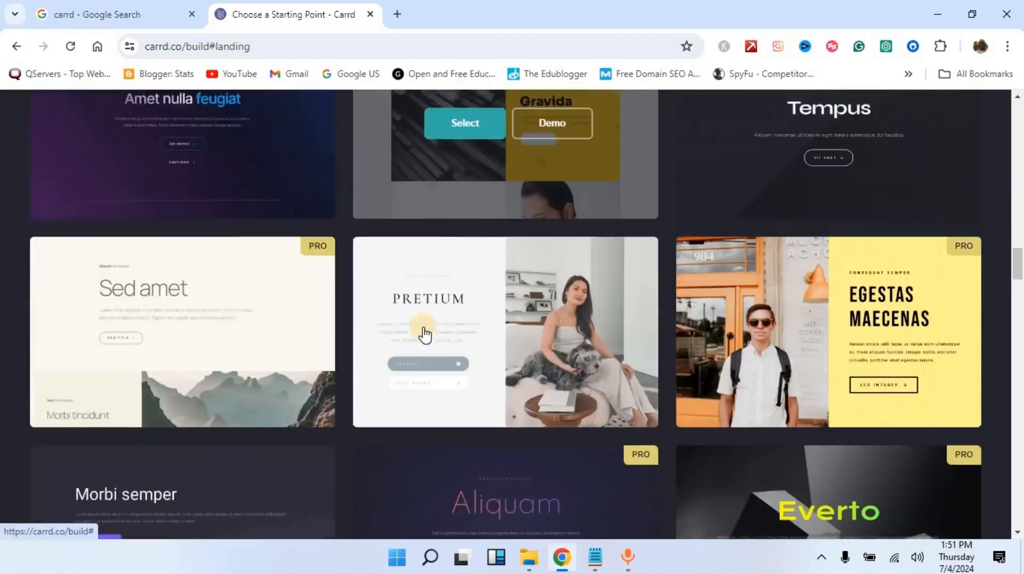
scroll(424, 331, down, 18)
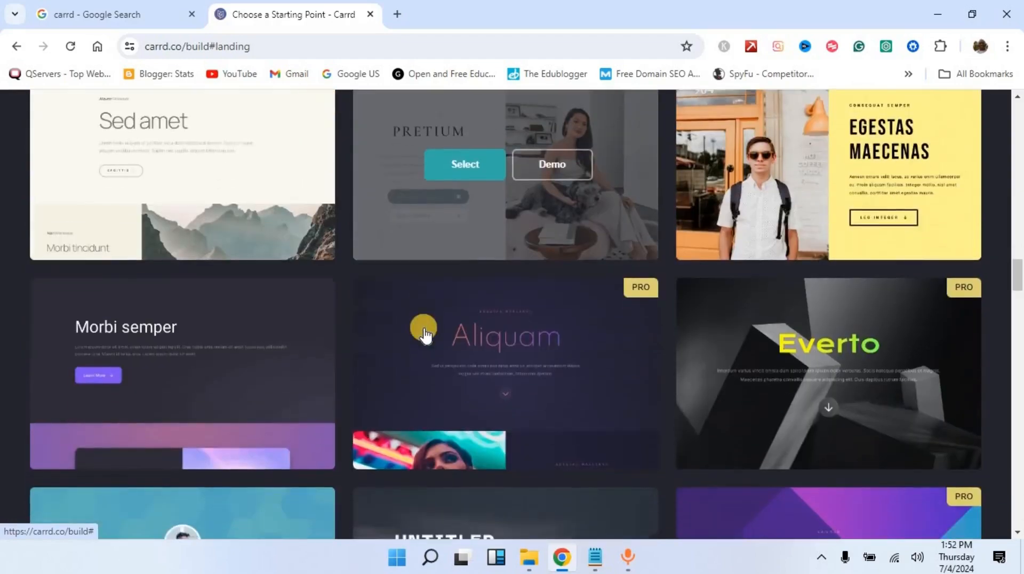
scroll(425, 335, down, 20)
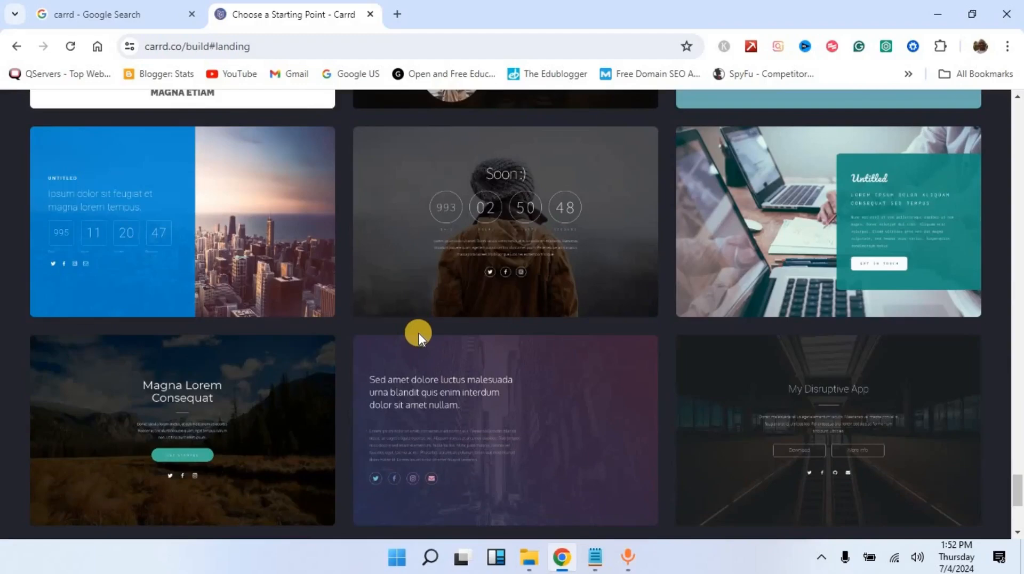
scroll(421, 332, down, 4)
- Preview the demo of the "Untitled" landing template with the laptop photo and teal text box, and return to the template gallery
scroll(421, 332, up, 7)
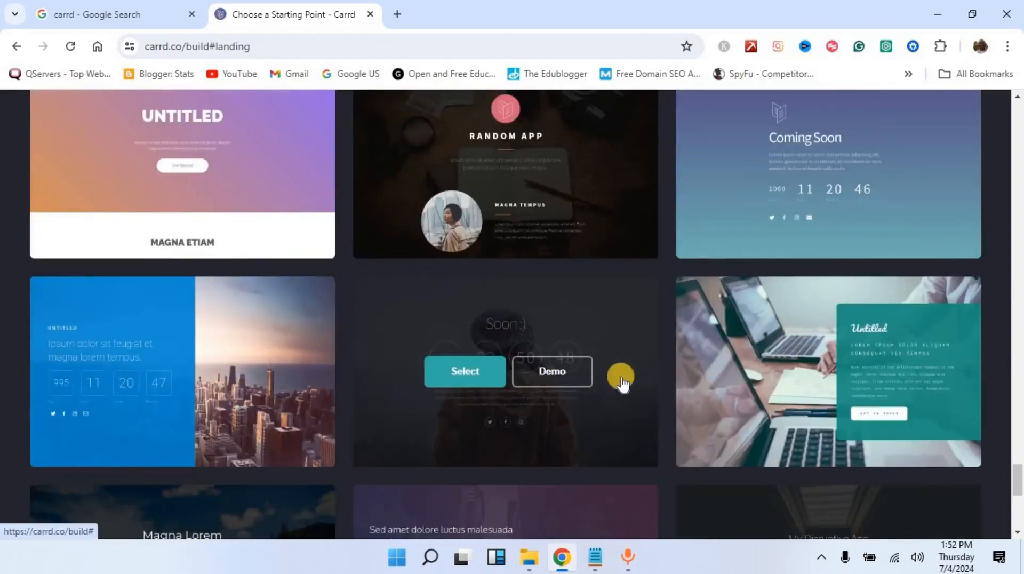
mouse_move(760, 385)
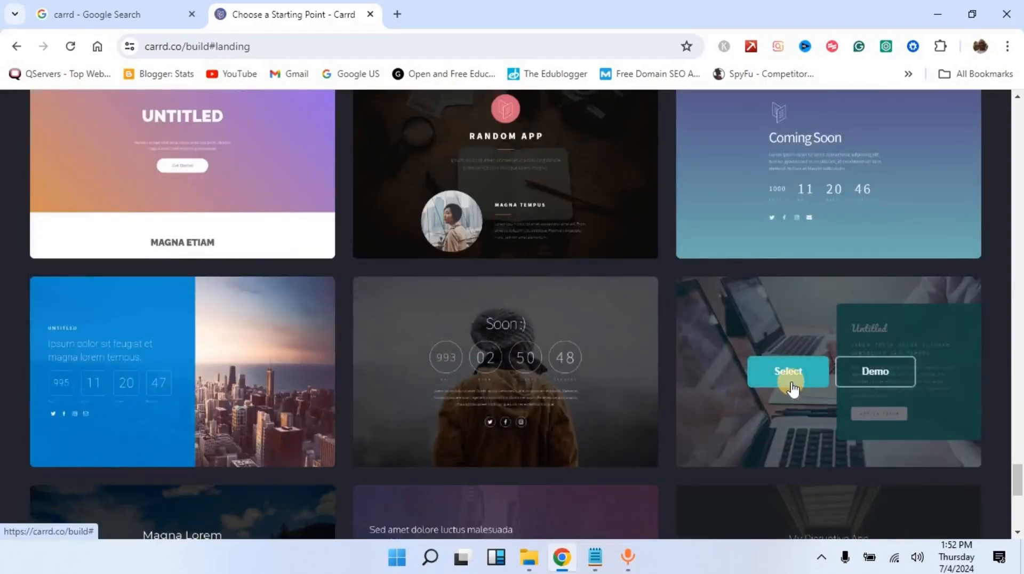
click(879, 376)
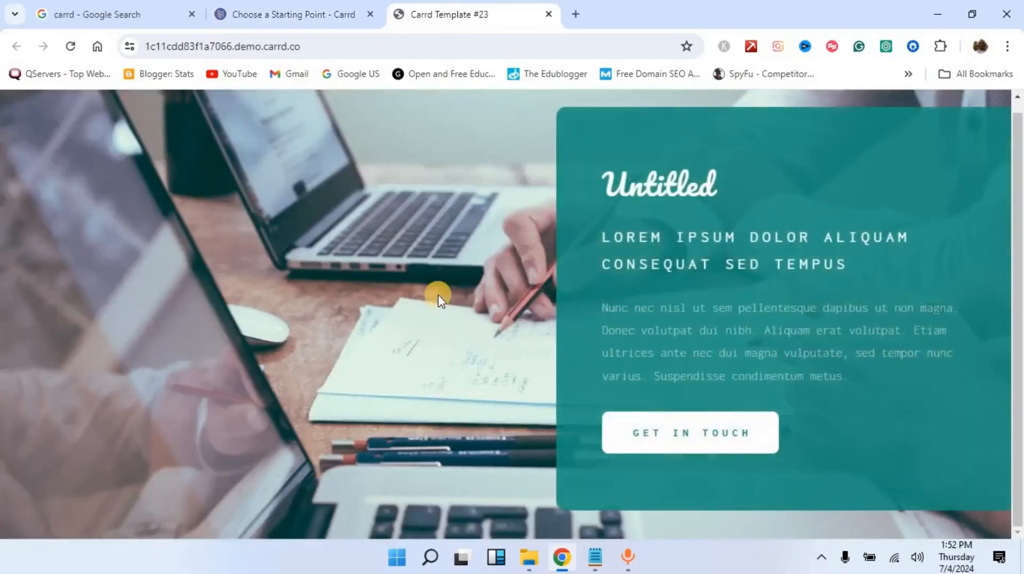
scroll(414, 354, down, 1)
click(304, 13)
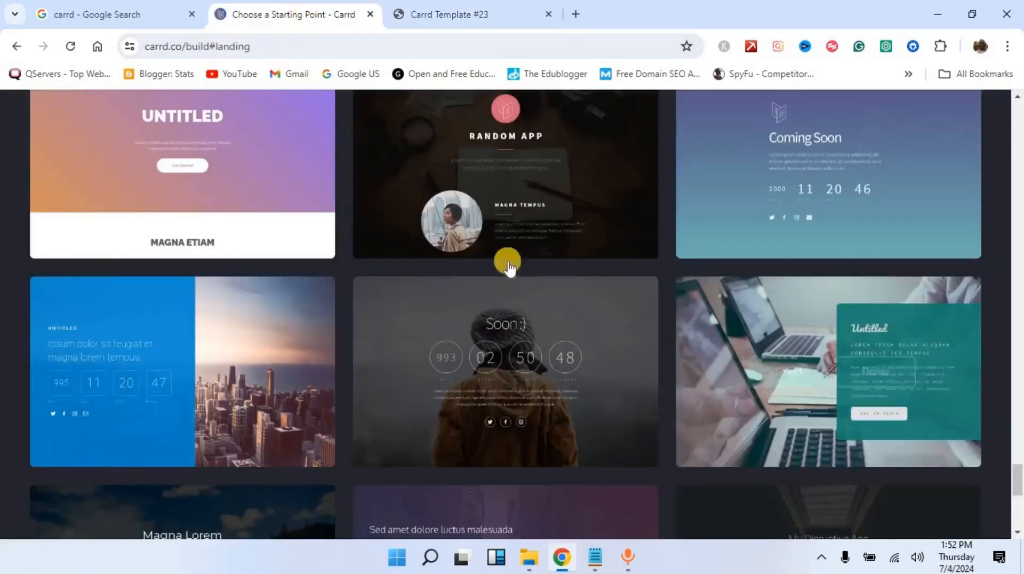
- Choose the free purple "Vitae nisl integer" landing template as the starting point and dismiss the editor's introductory instructions
mouse_move(469, 348)
scroll(410, 337, down, 7)
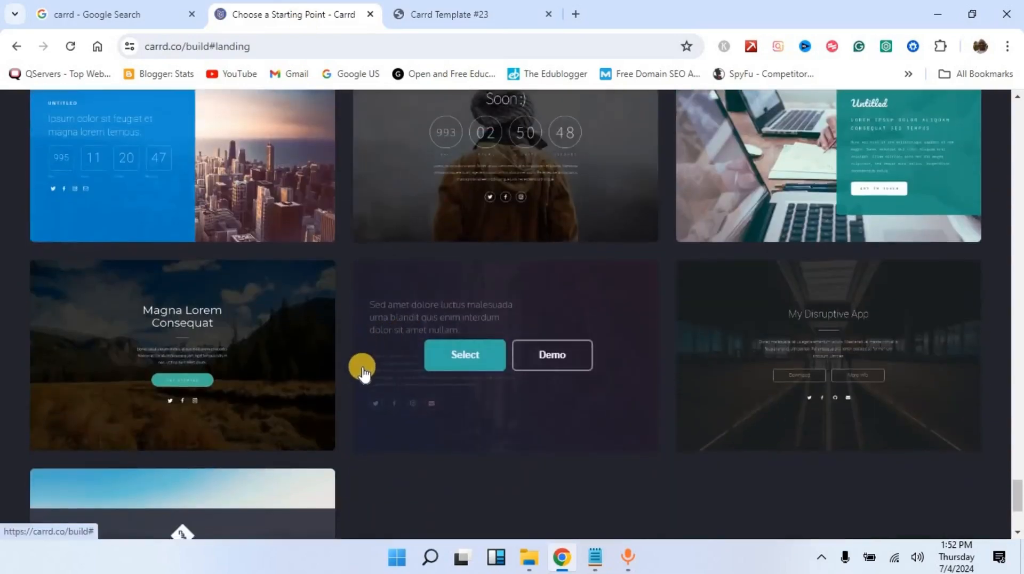
scroll(347, 320, up, 10)
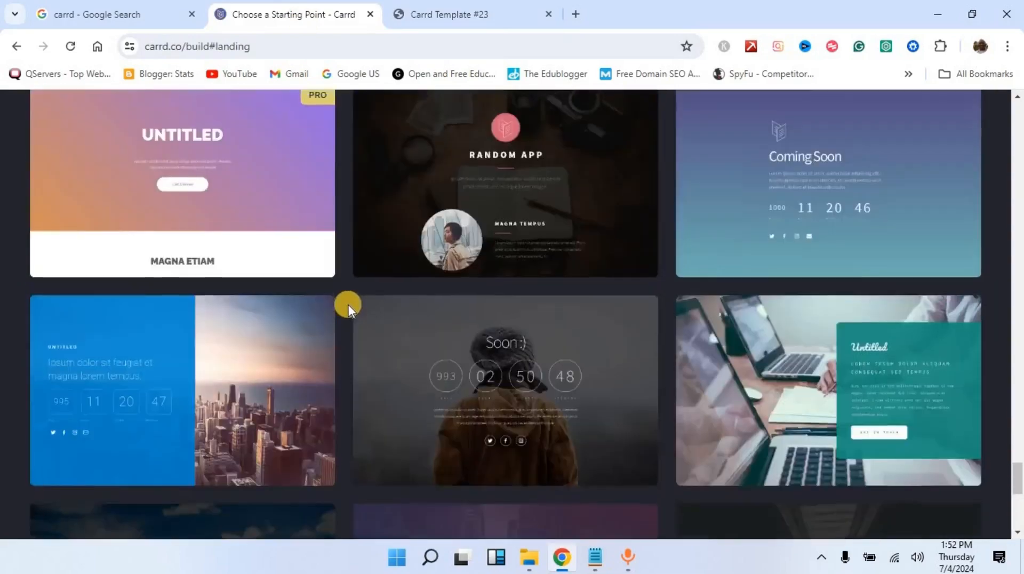
scroll(348, 305, up, 15)
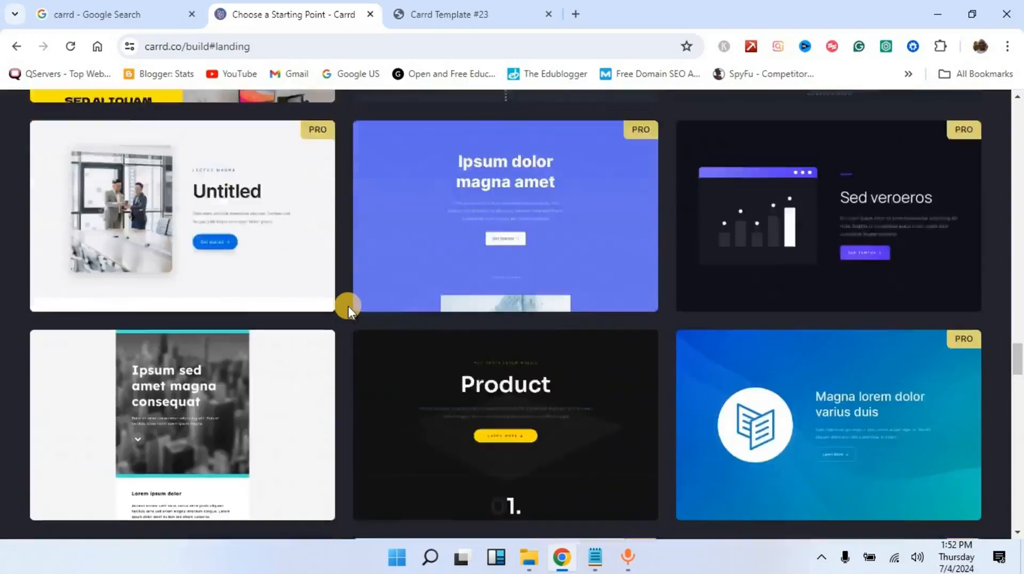
scroll(348, 305, up, 8)
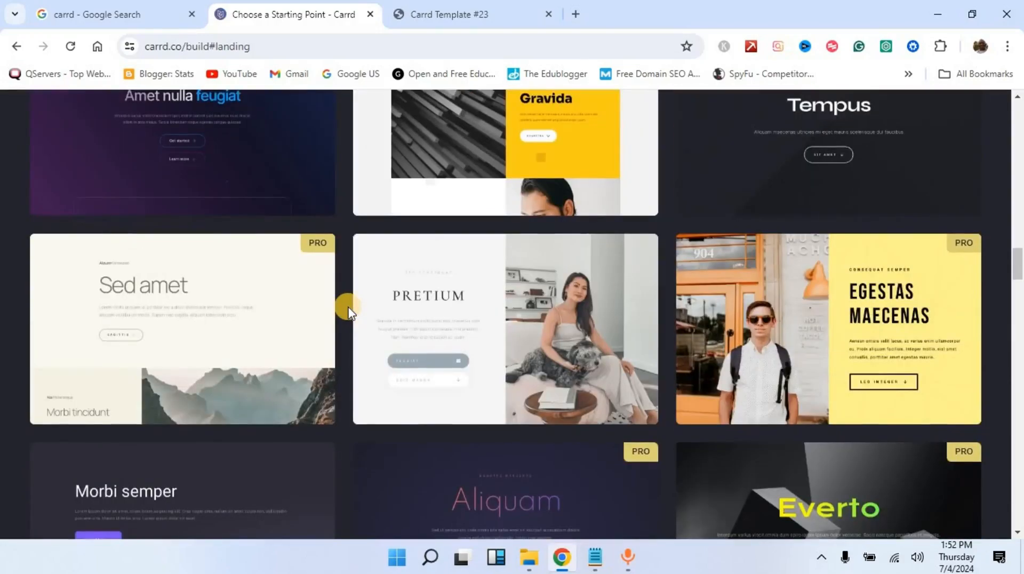
scroll(348, 312, up, 4)
scroll(348, 309, up, 15)
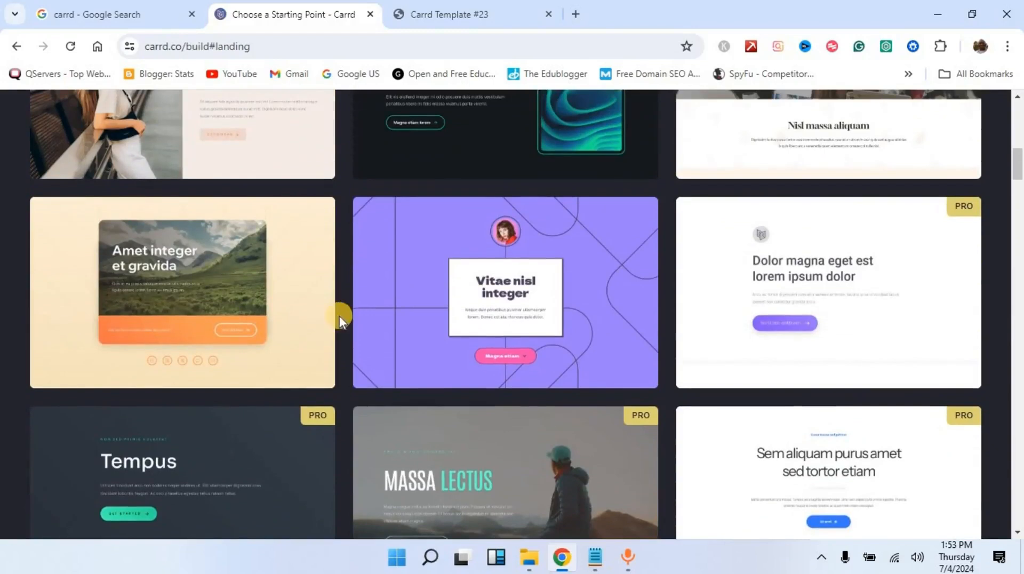
mouse_move(551, 295)
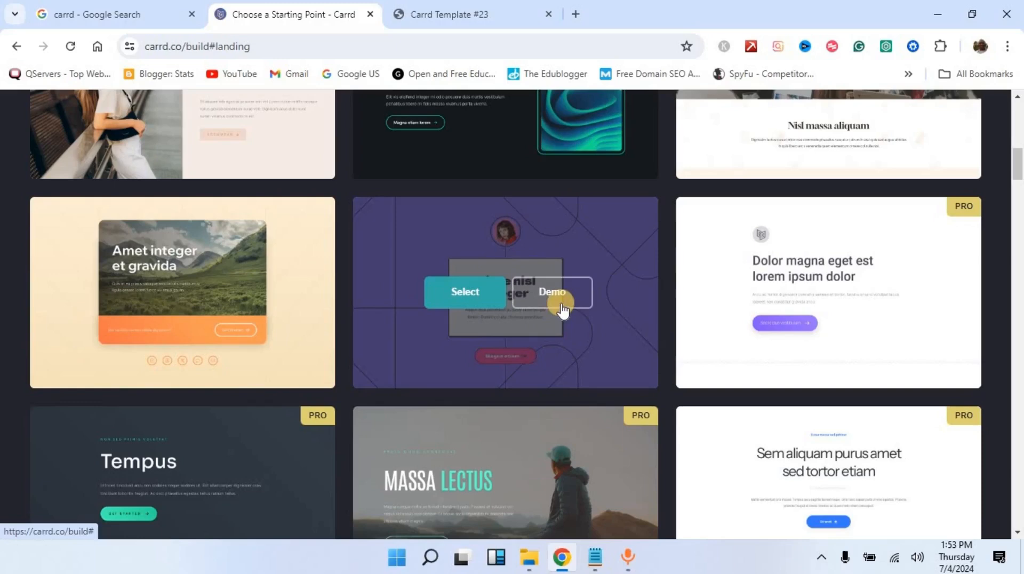
click(452, 301)
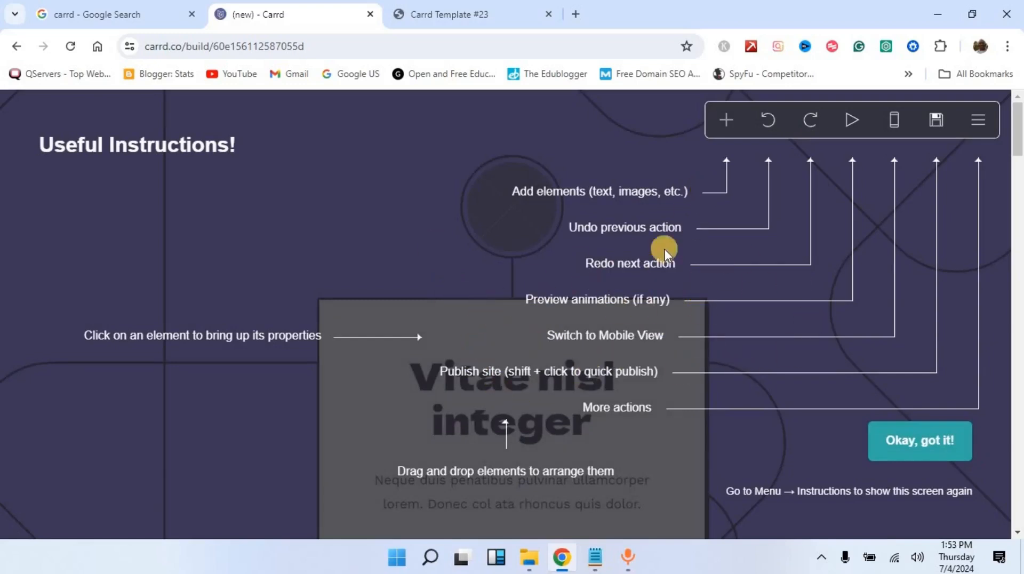
click(946, 452)
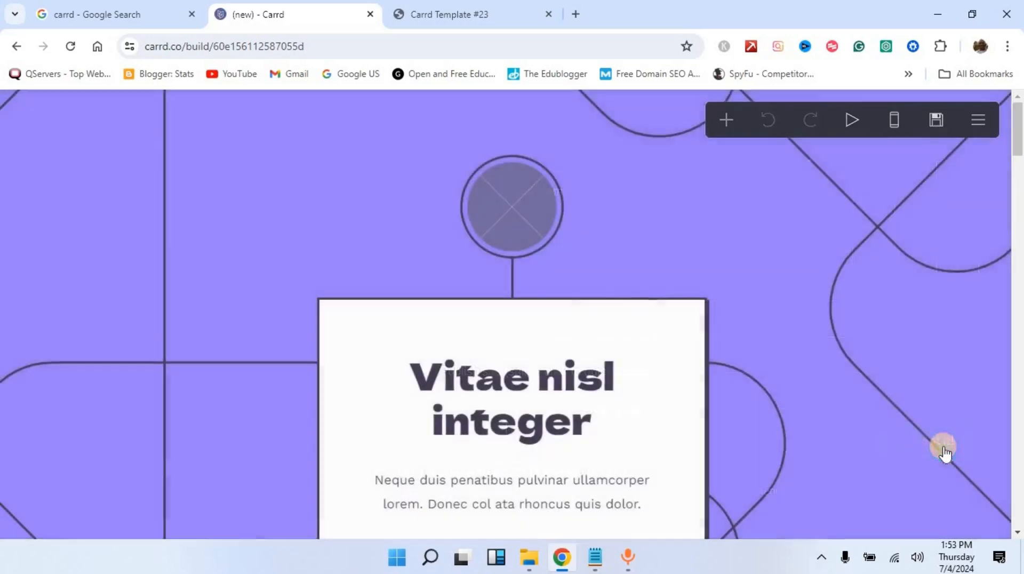
- Fill the round image placeholder above the "Vitae nisl integer" card with the UP-LOGO2 picture, accepting its default crop
scroll(771, 384, down, 15)
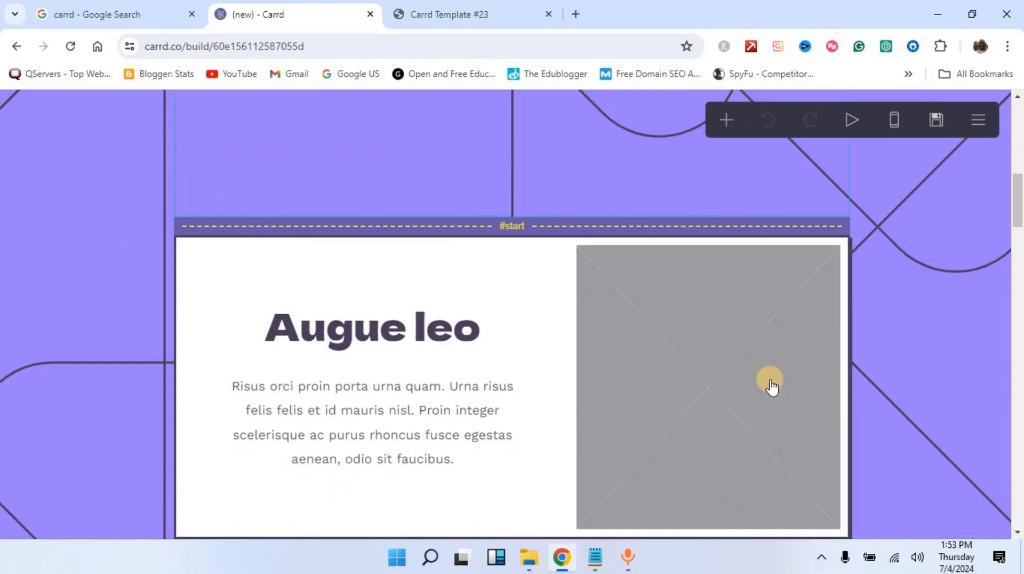
scroll(768, 395, down, 15)
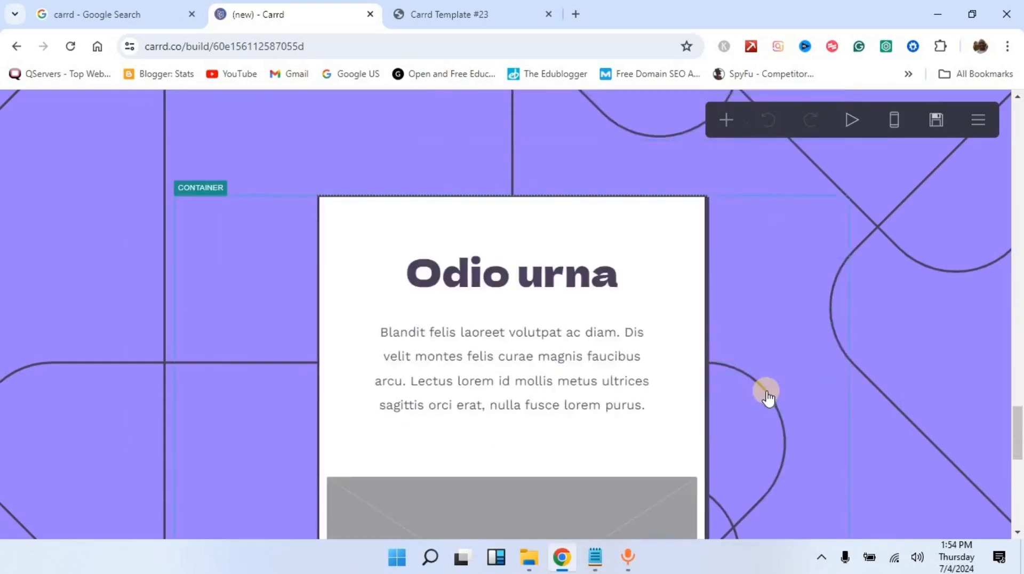
scroll(768, 395, down, 8)
scroll(768, 395, up, 20)
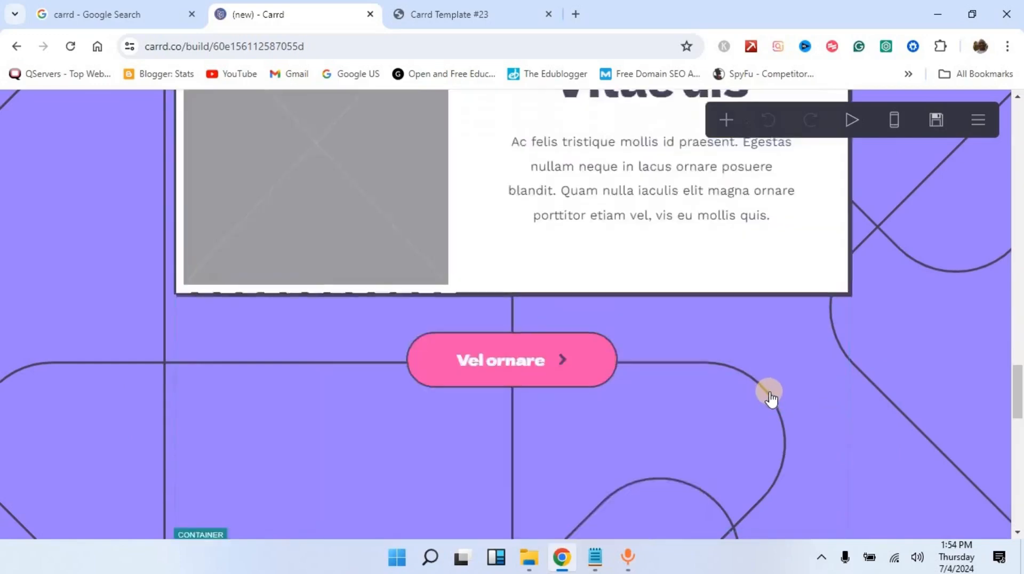
scroll(770, 397, up, 10)
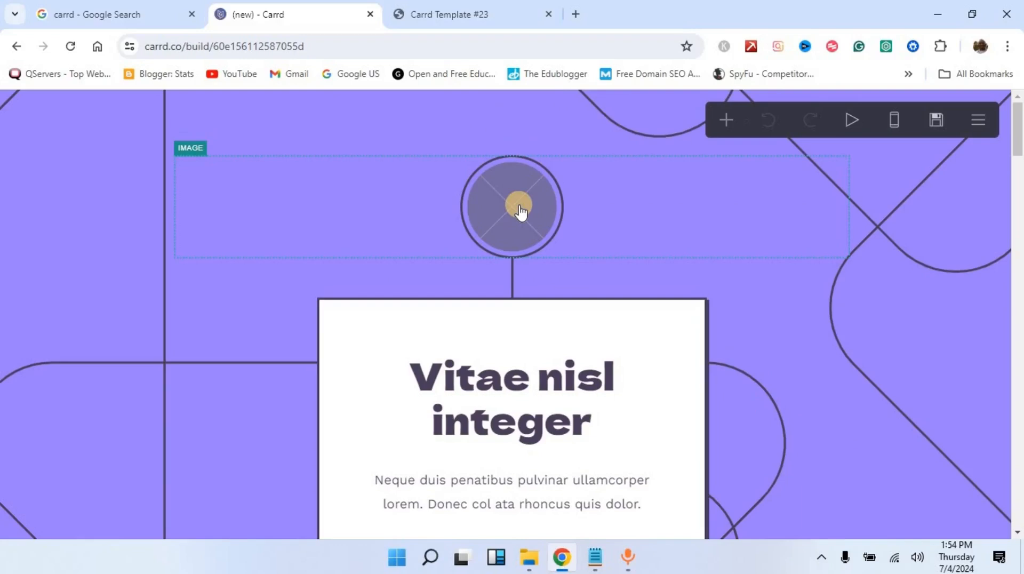
click(520, 211)
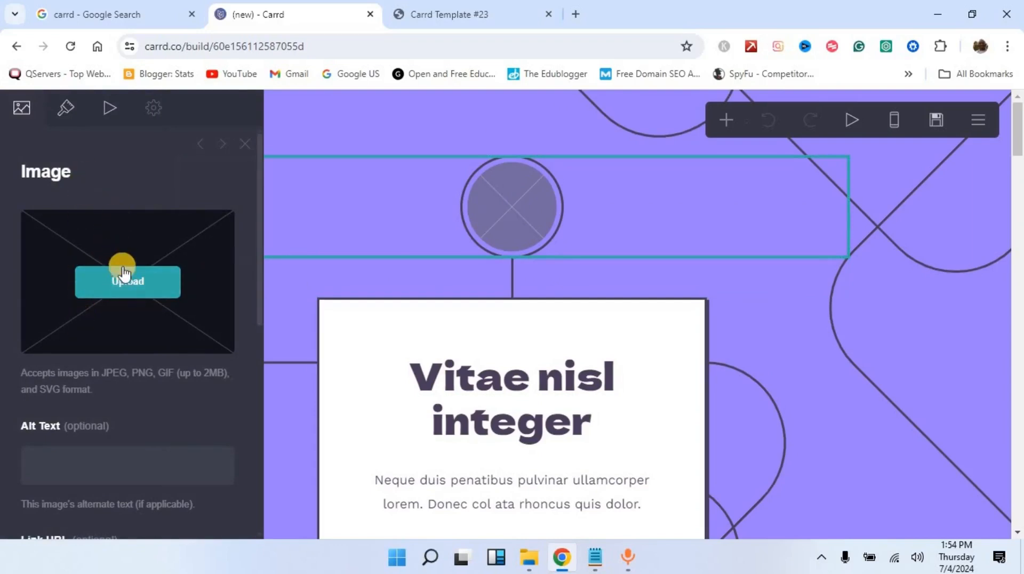
click(149, 287)
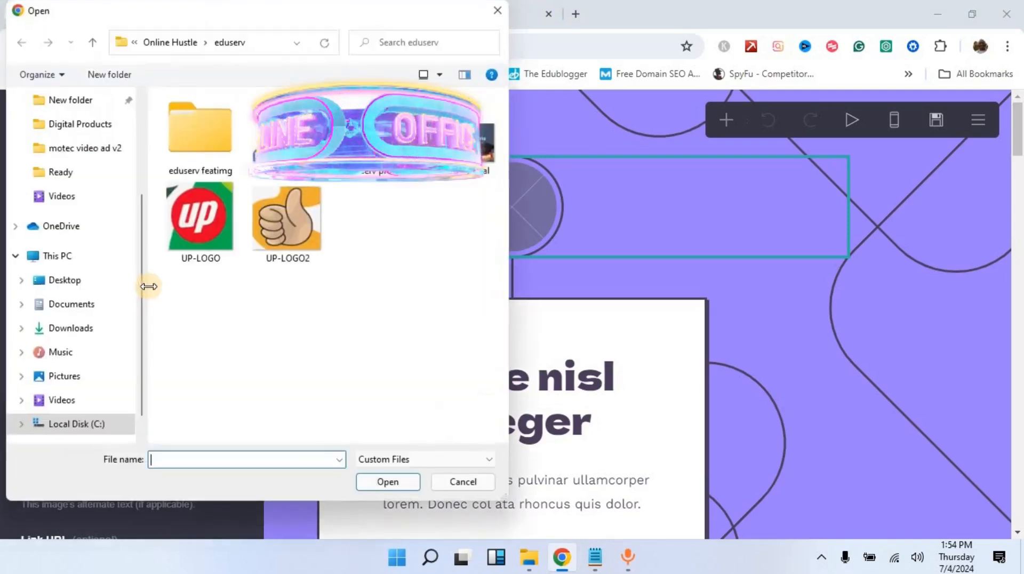
click(308, 235)
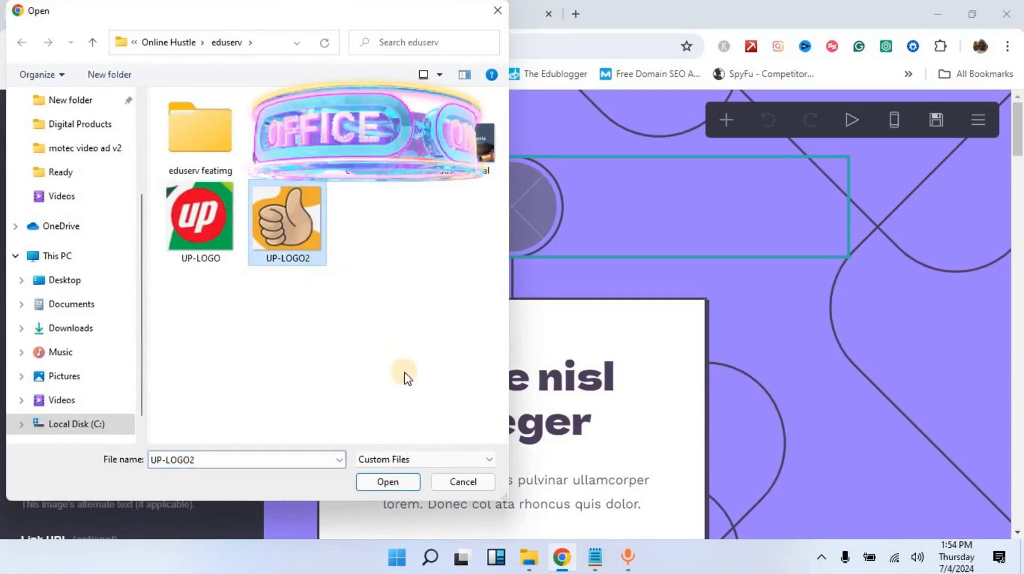
click(388, 483)
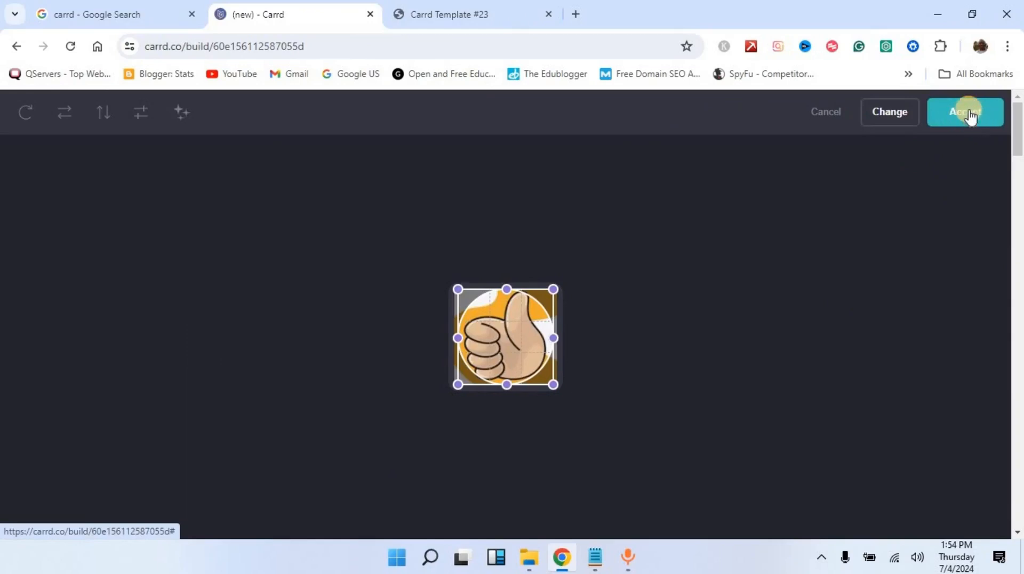
click(969, 115)
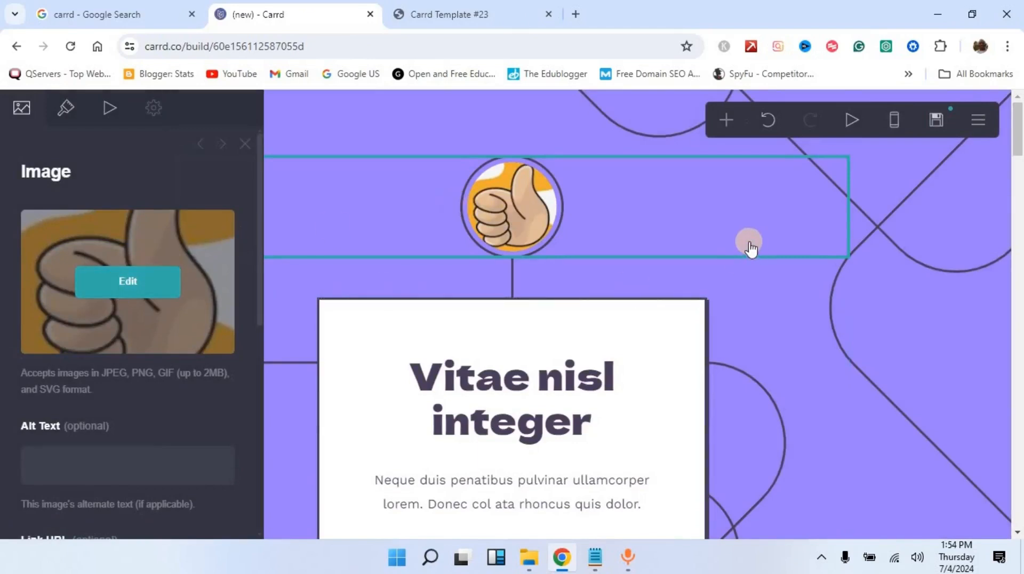
- Turn the "Vitae nisl integer" site title into a Main Heading reading "Fresh Fruits and Vegetables from Our Farm to Your Table"
scroll(736, 251, down, 3)
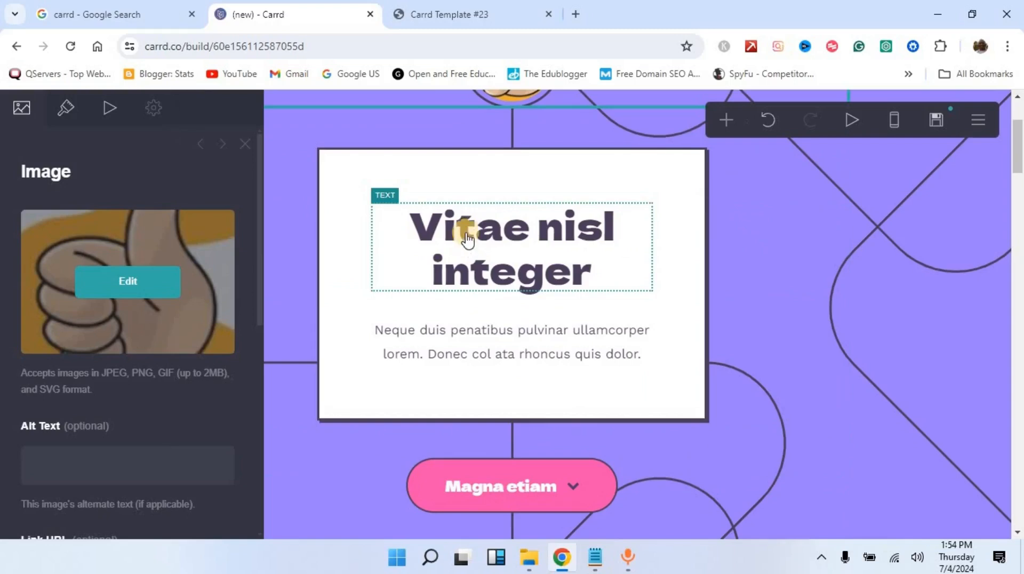
click(502, 234)
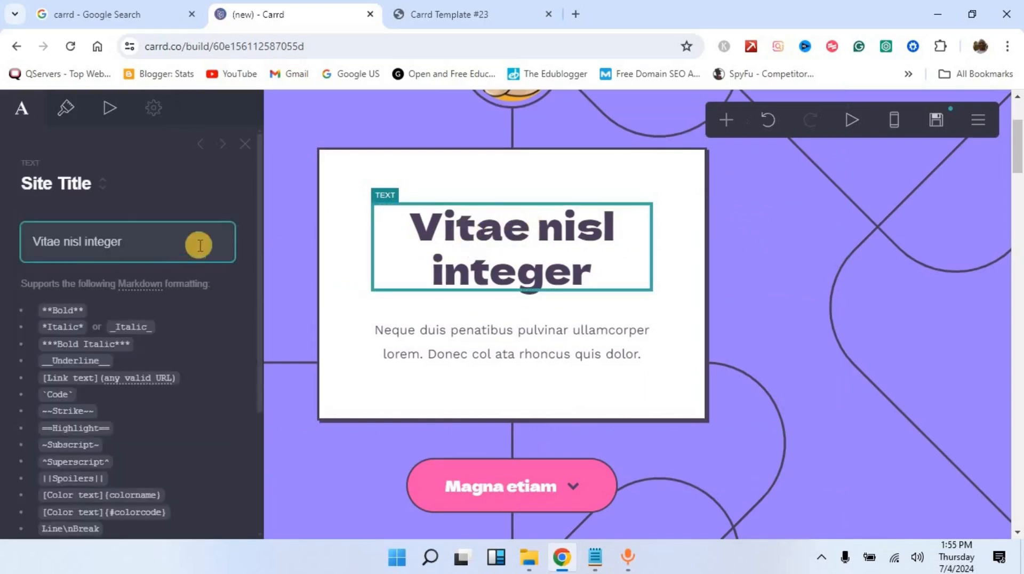
drag(142, 240, 37, 234)
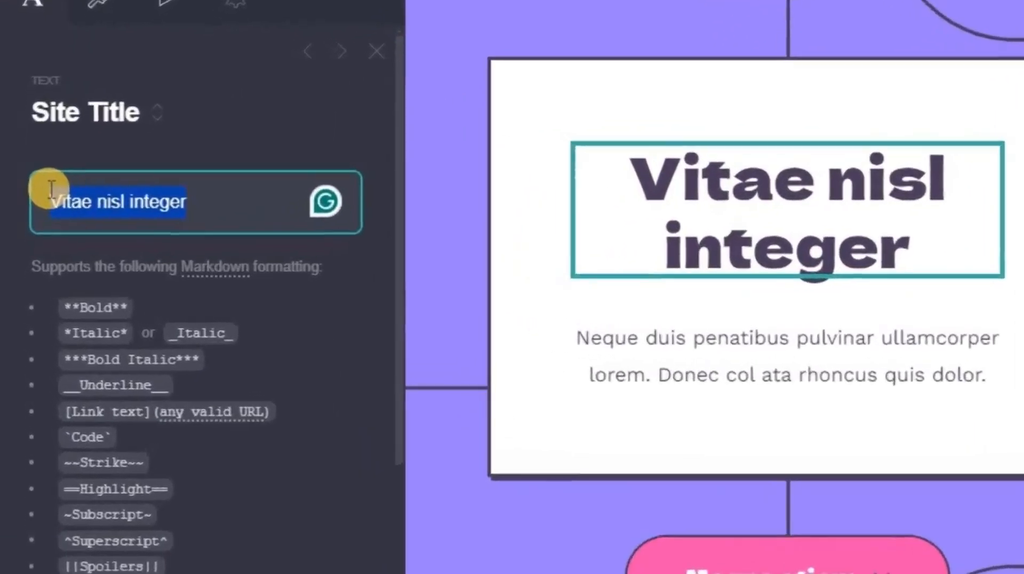
text(Fresh Fruits and Vegetables from Our Farm to Your Table)
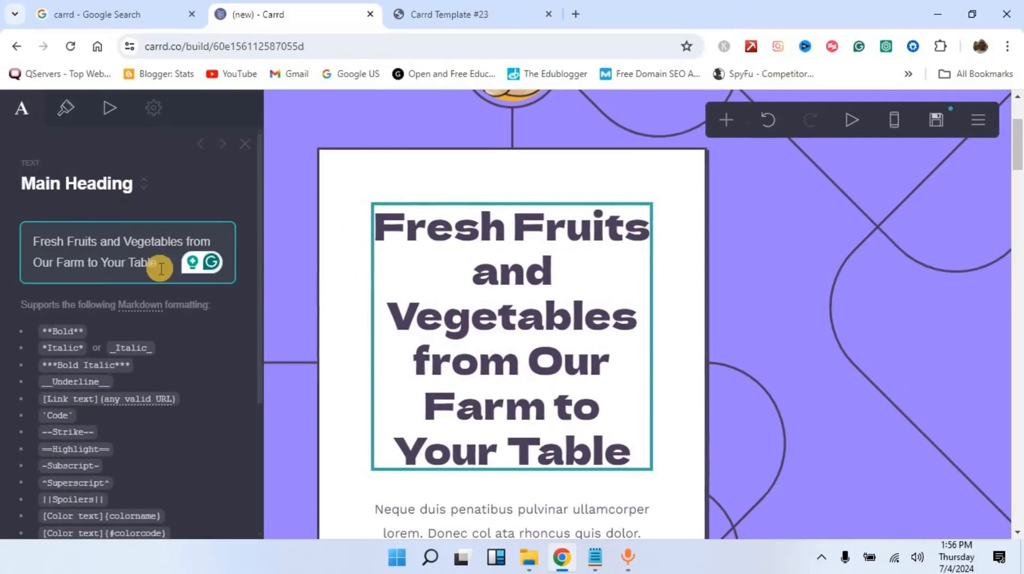
- Set the font size of the "Fresh Fruits and Vegetables" heading to 1.625
click(69, 112)
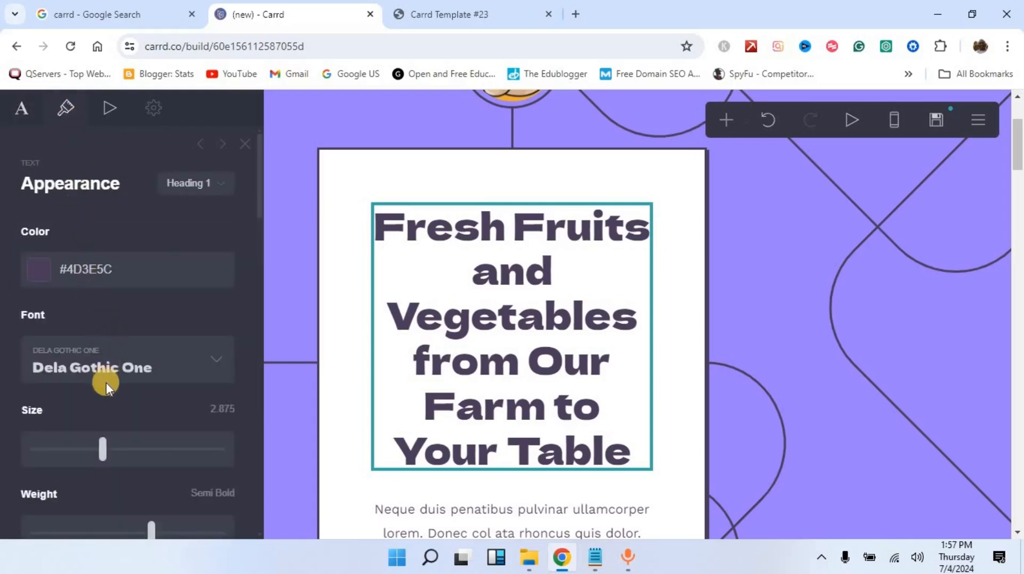
scroll(104, 382, down, 1)
drag(100, 384, 67, 378)
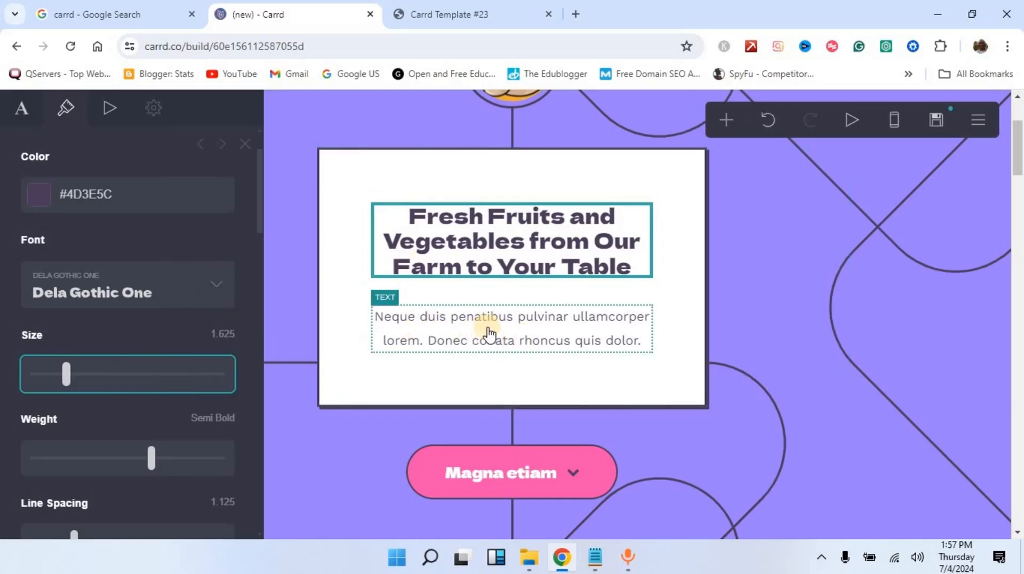
- Replace the placeholder paragraph under the main heading with "Experience the Taste of Nature with Our Organic Produce"
click(435, 322)
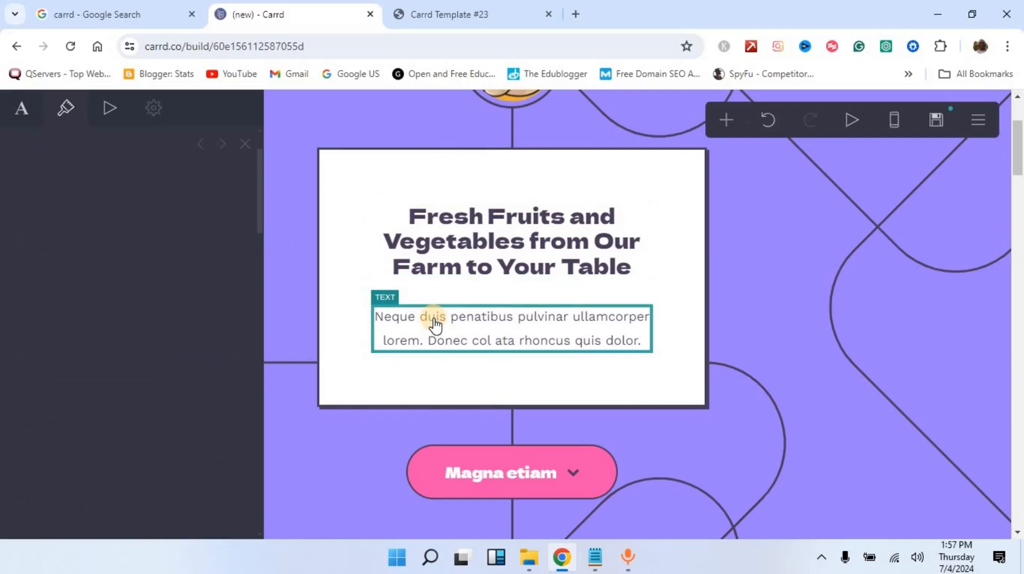
click(23, 113)
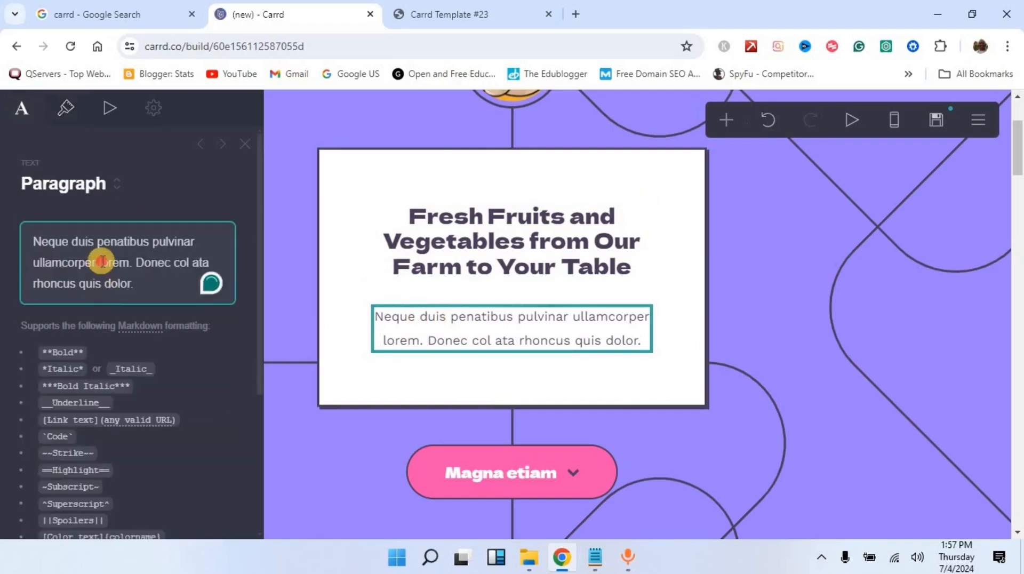
key(ctrl+a)
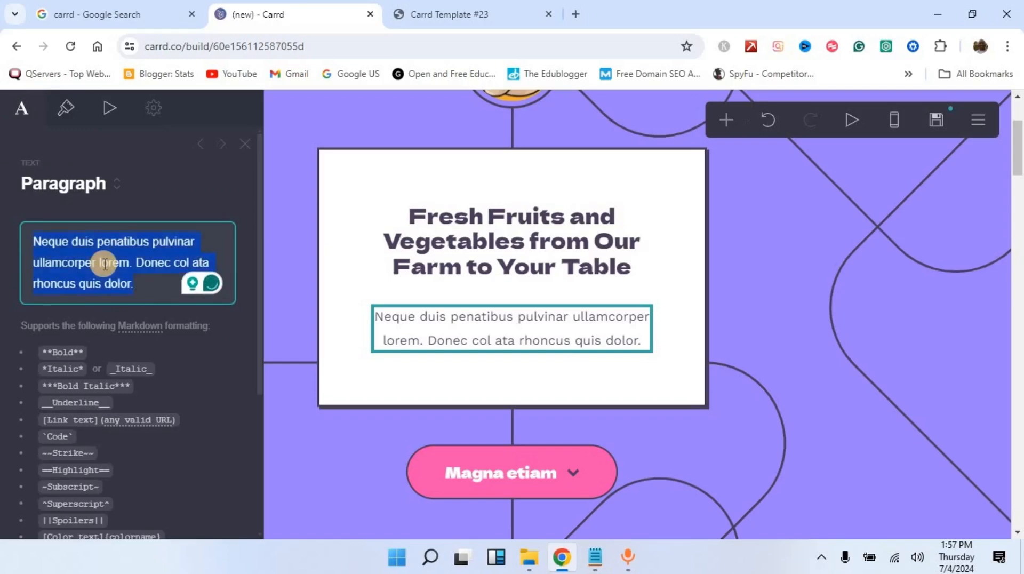
text(Experience the Taste of Nature with Our Organic Produce)
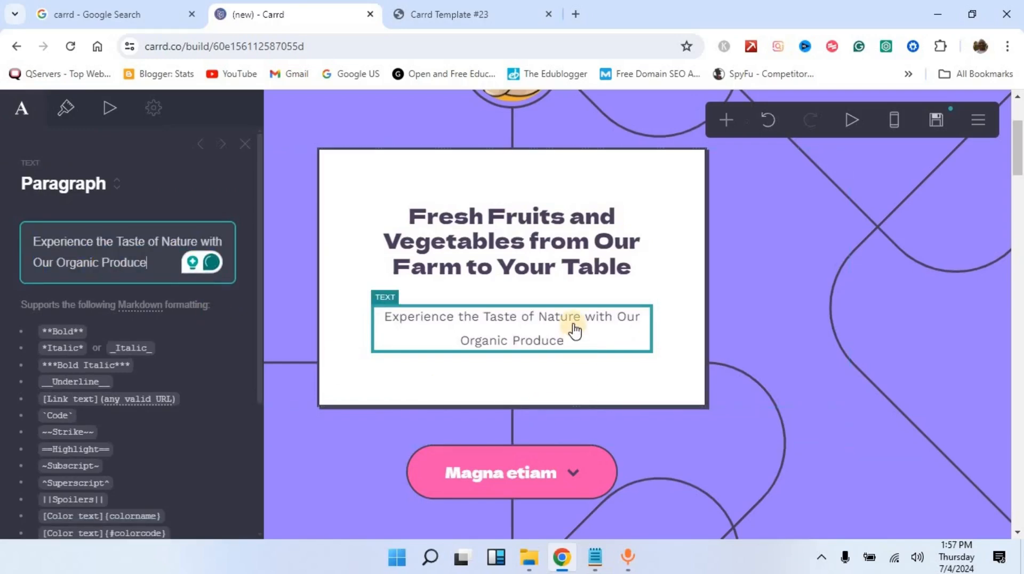
- Set the font size of the paragraph under the main heading to 1.25
click(61, 109)
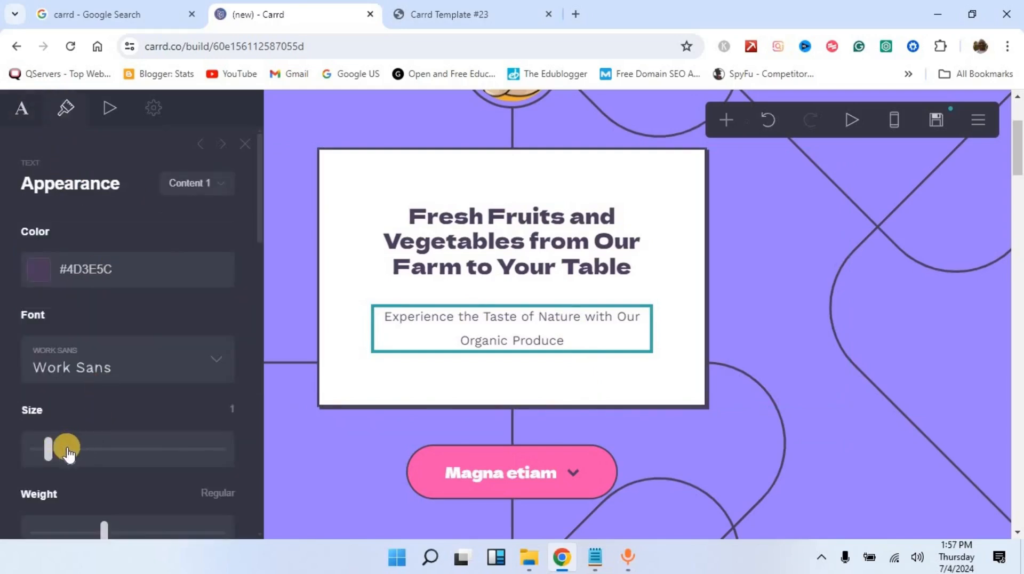
drag(46, 451, 57, 451)
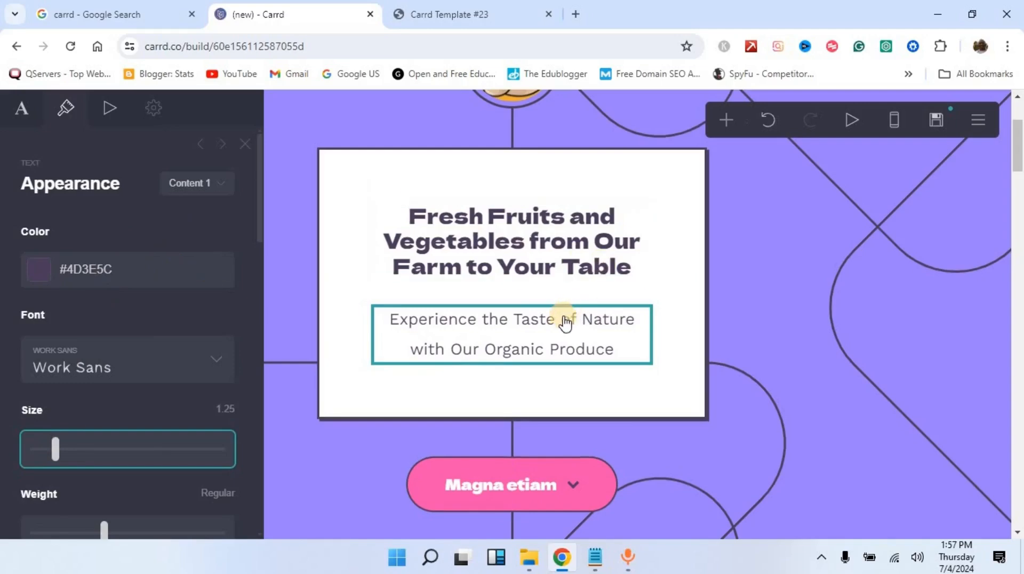
scroll(563, 321, down, 2)
scroll(542, 299, up, 2)
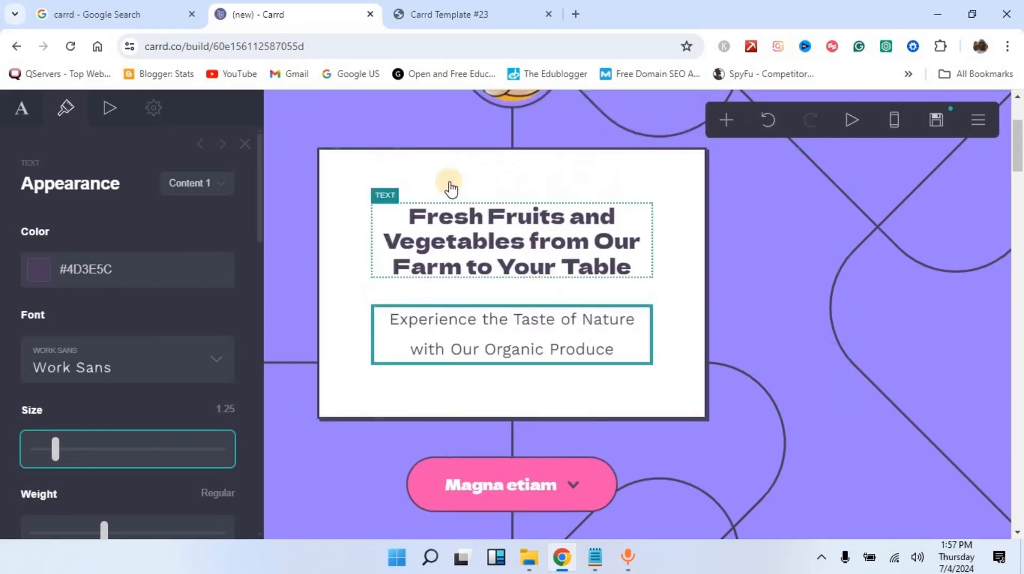
scroll(542, 279, up, 3)
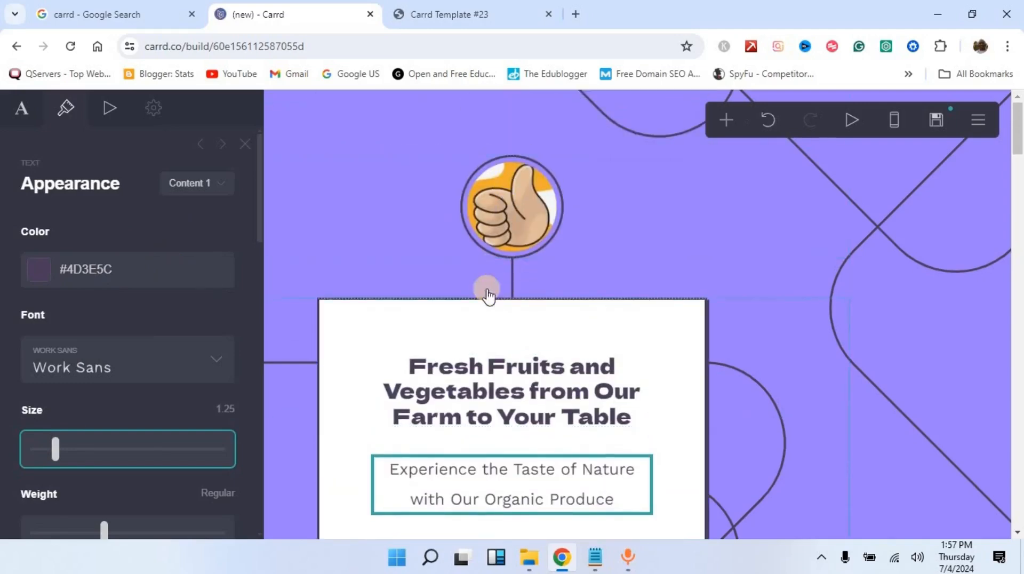
- Change the label of the "Magna etiam" button to "Pay Now"
scroll(488, 291, down, 3)
scroll(469, 265, down, 4)
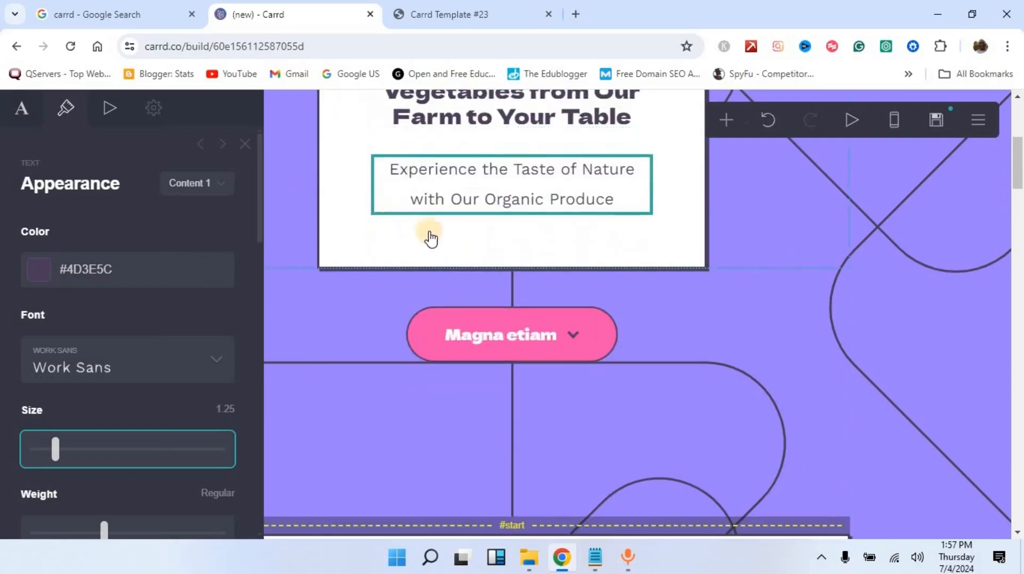
scroll(536, 318, down, 2)
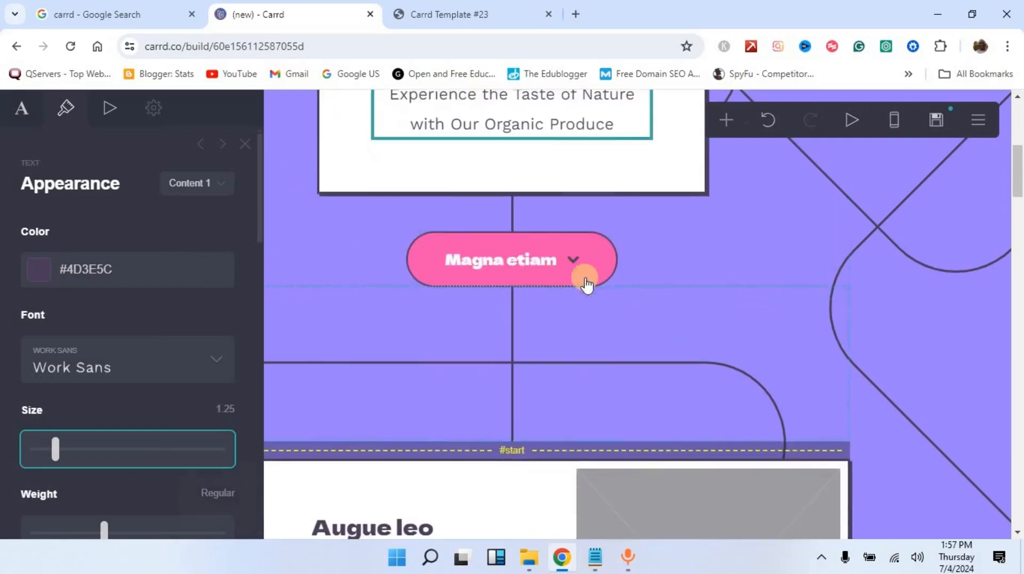
click(560, 266)
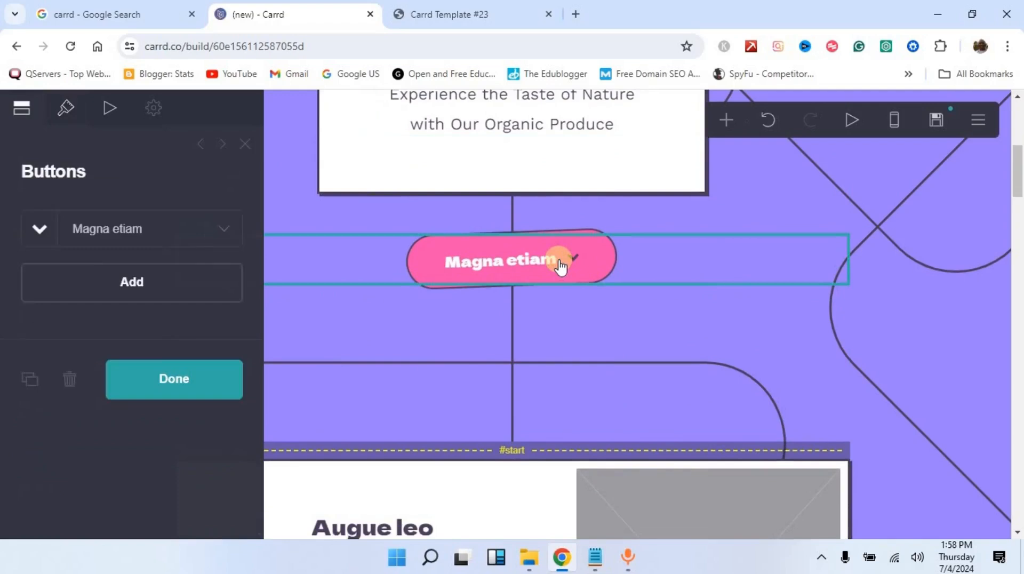
click(185, 230)
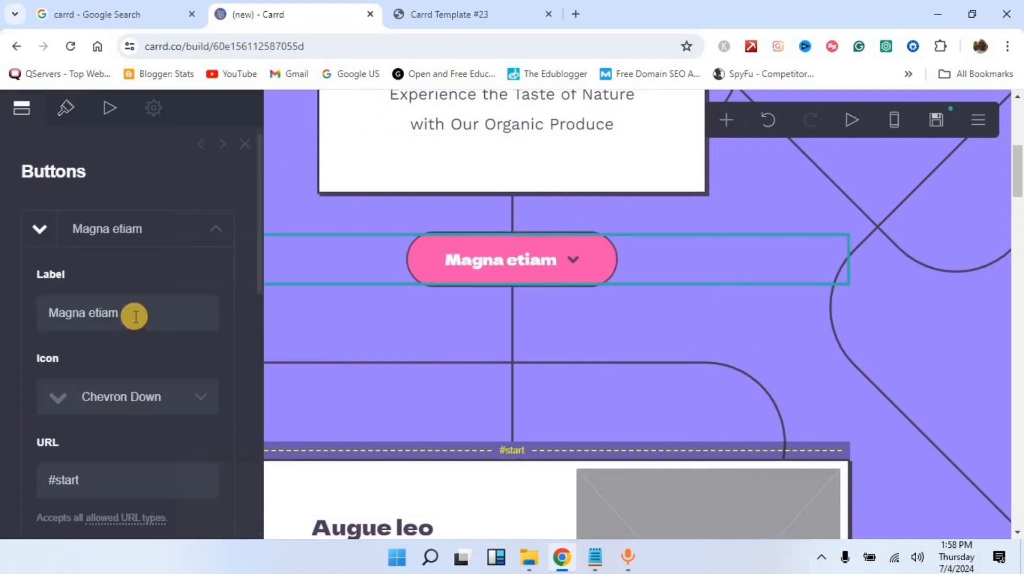
drag(135, 316, 48, 311)
text(Pay Now)
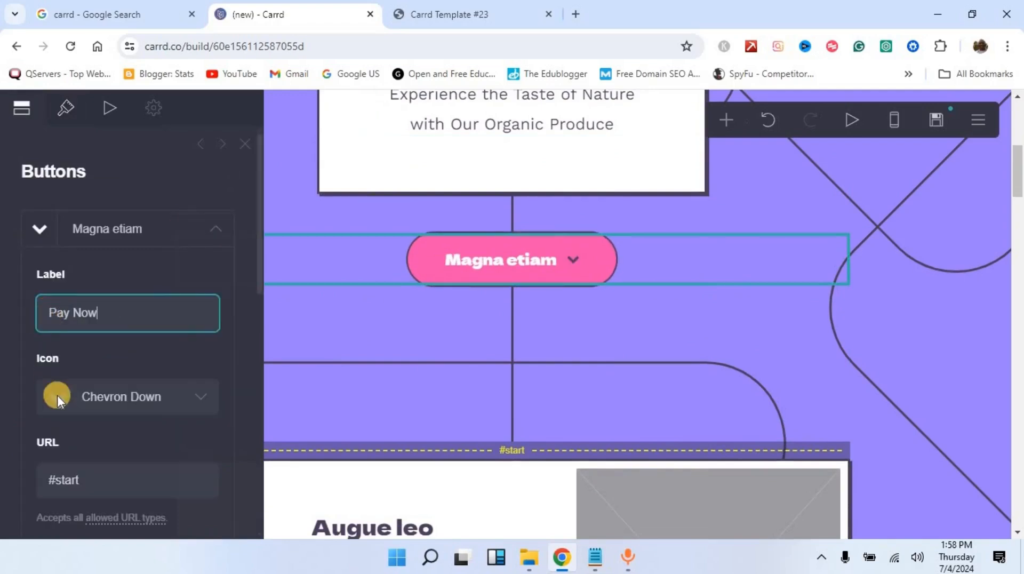
click(149, 270)
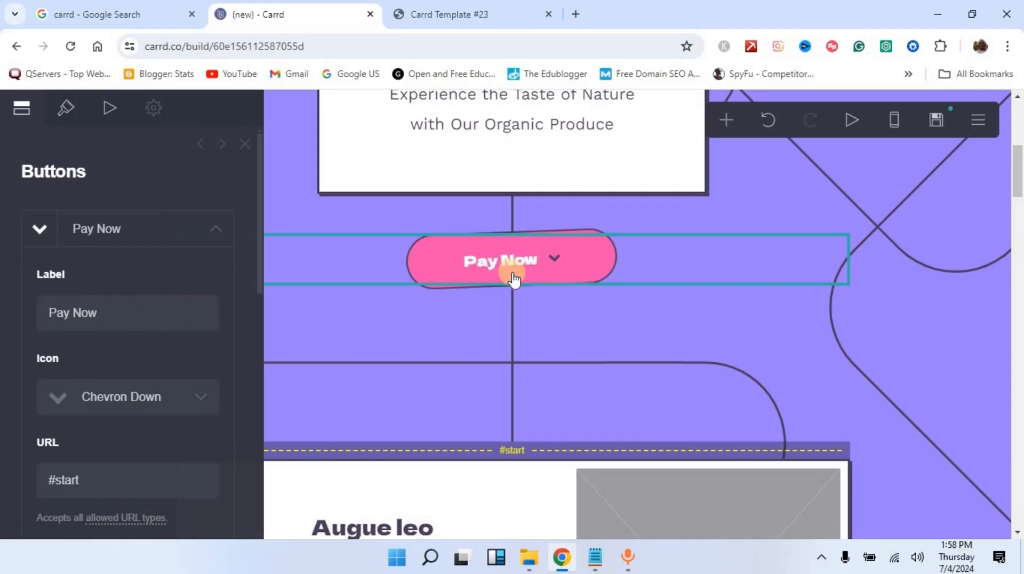
- Review the "Pay Now" button's icon, URL, color and on-click options
scroll(153, 255, down, 2)
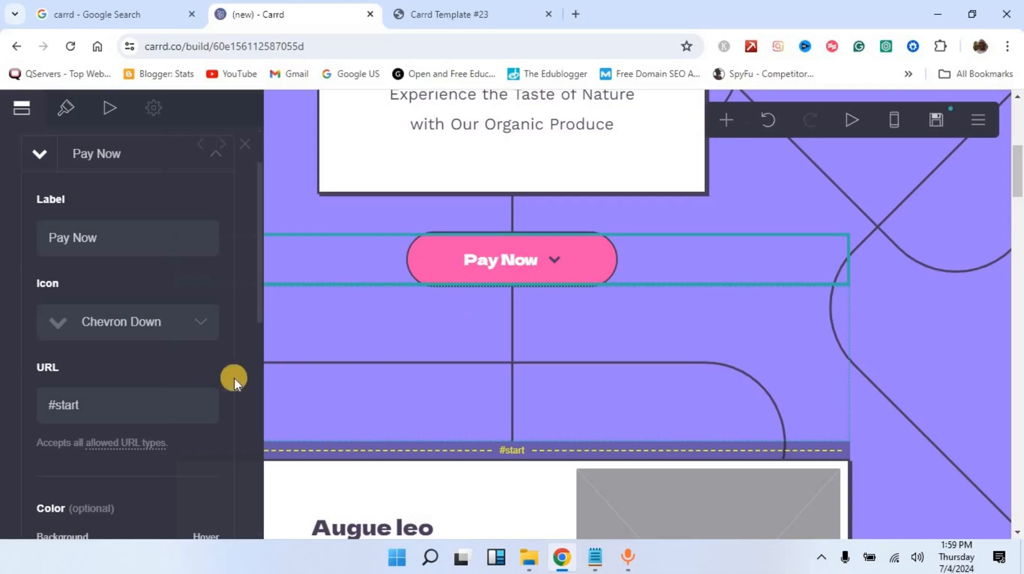
scroll(187, 388, down, 2)
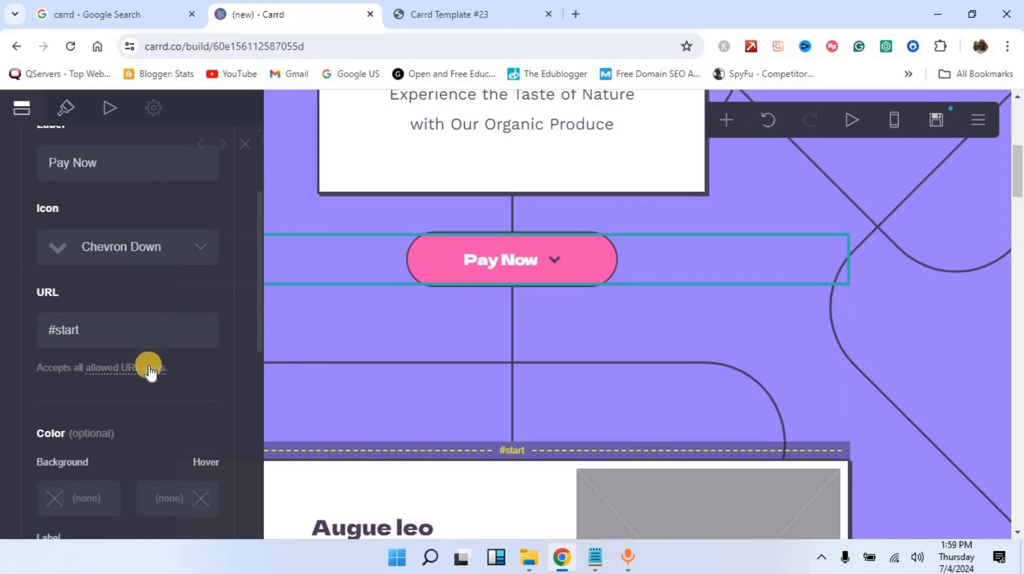
scroll(151, 373, down, 2)
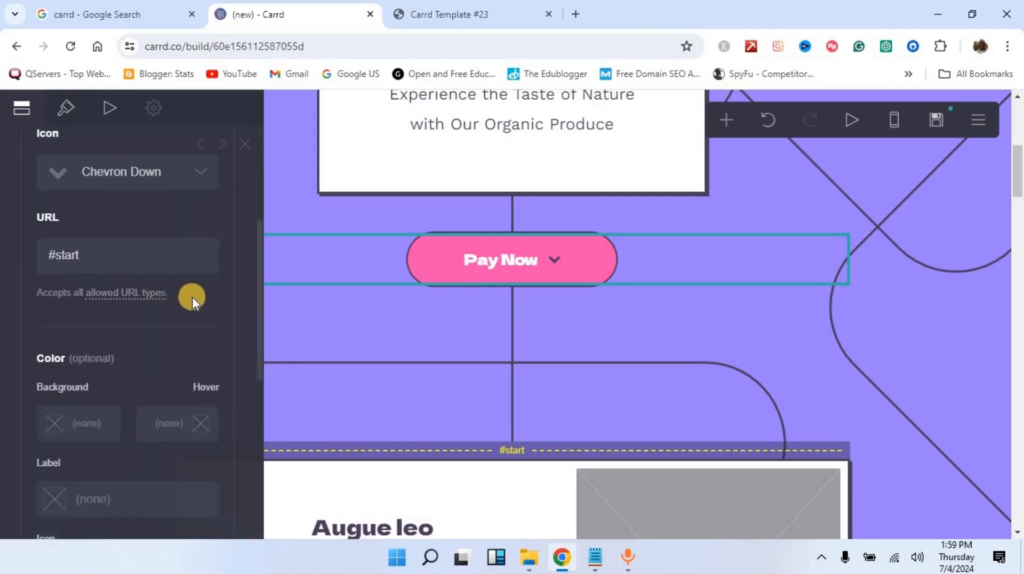
scroll(182, 310, down, 2)
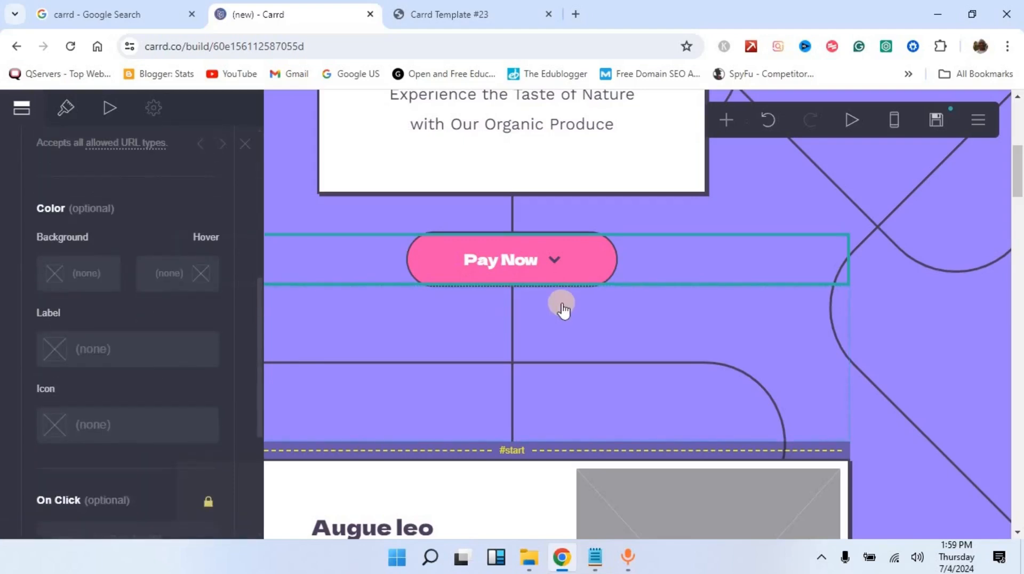
- Examine the font, spacing, indent, width and margin settings of the "Augue leo" heading in the start section
scroll(415, 391, down, 4)
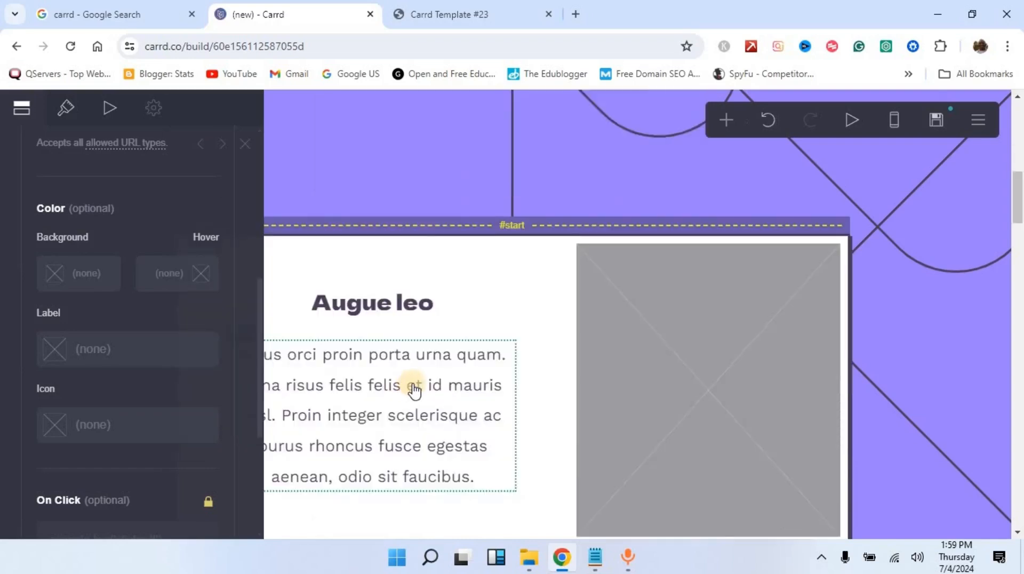
scroll(415, 391, down, 3)
scroll(416, 235, up, 1)
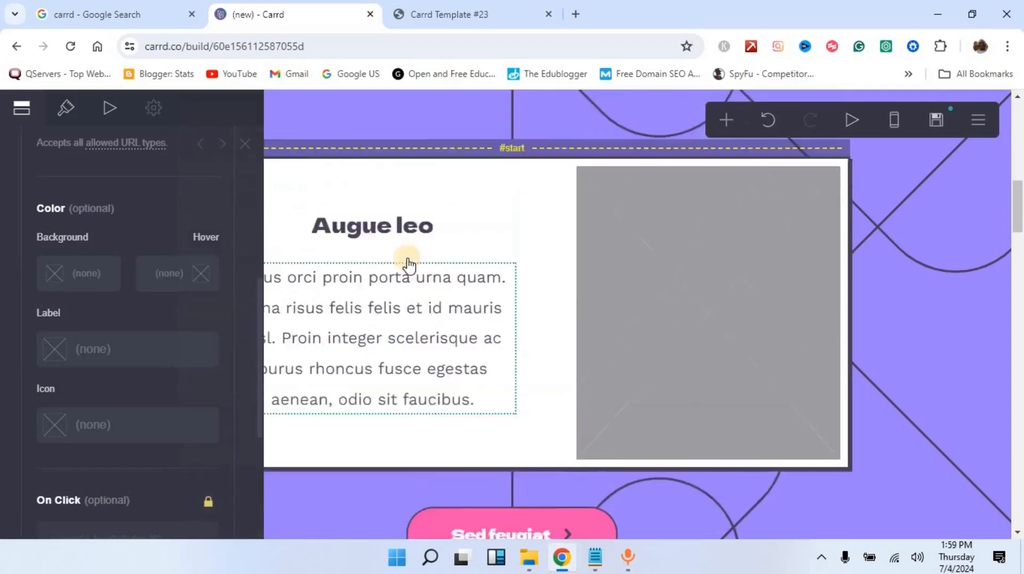
scroll(410, 267, up, 1)
click(411, 309)
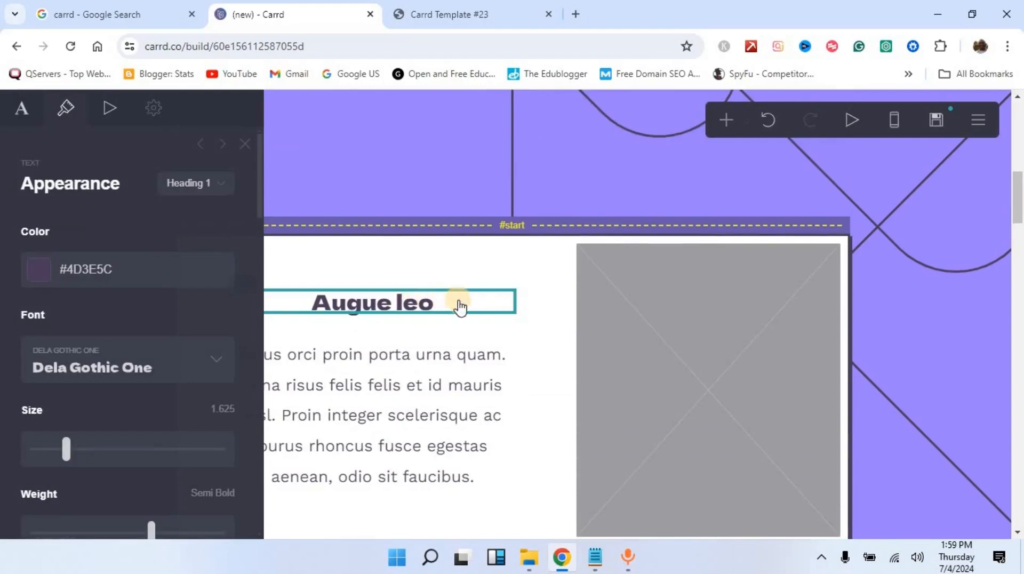
click(167, 365)
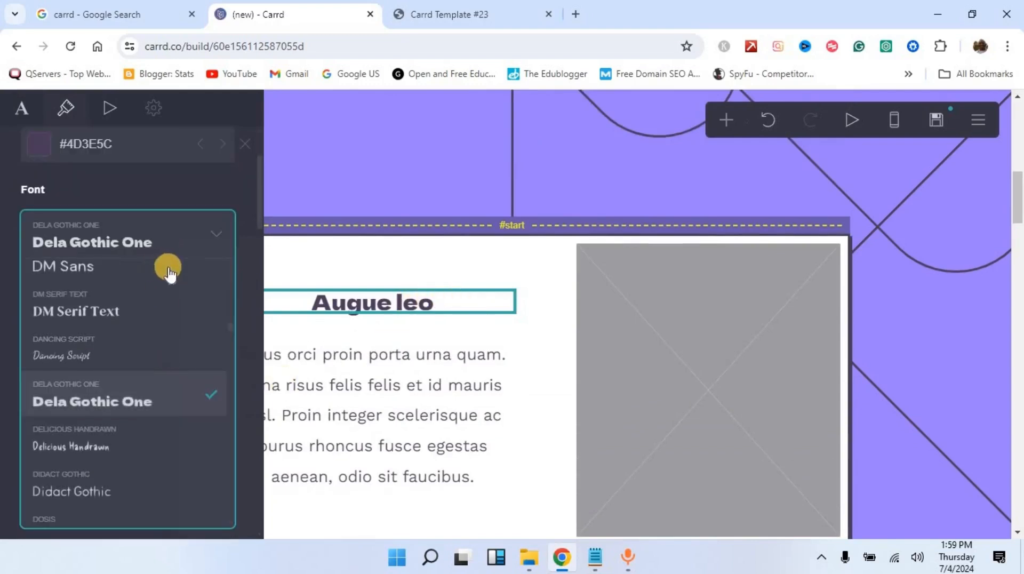
click(379, 301)
click(381, 303)
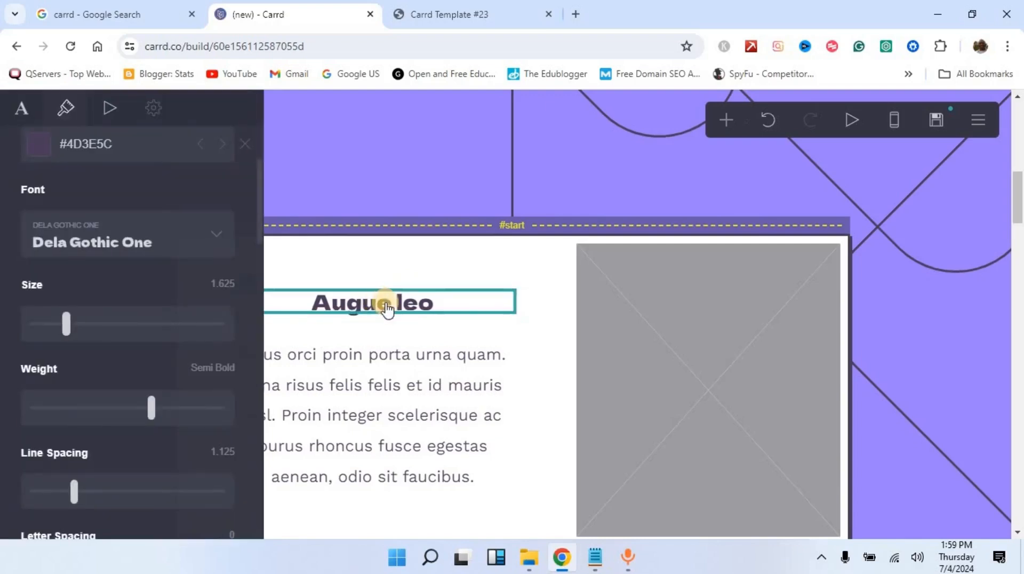
scroll(130, 404, down, 15)
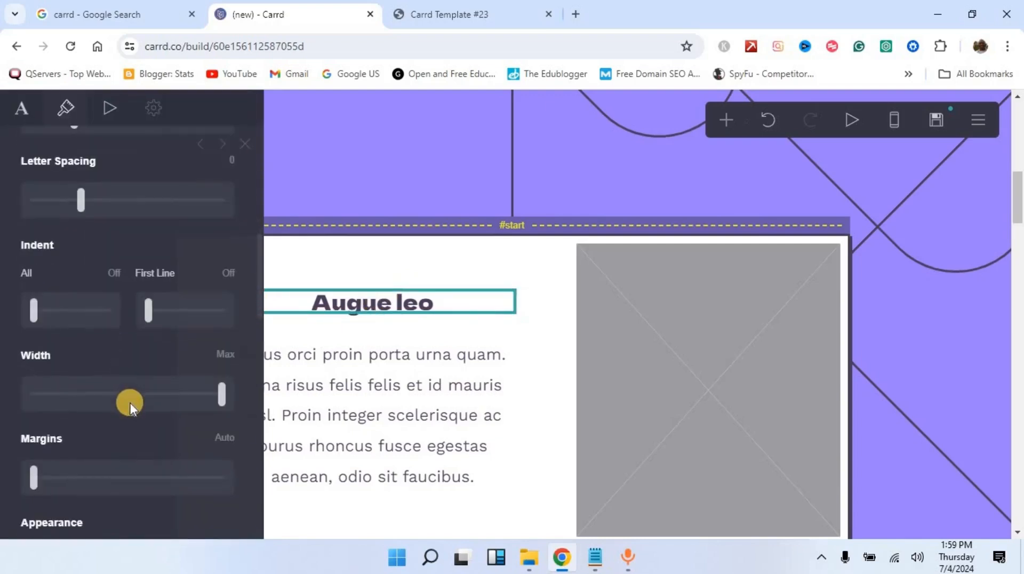
scroll(133, 401, up, 15)
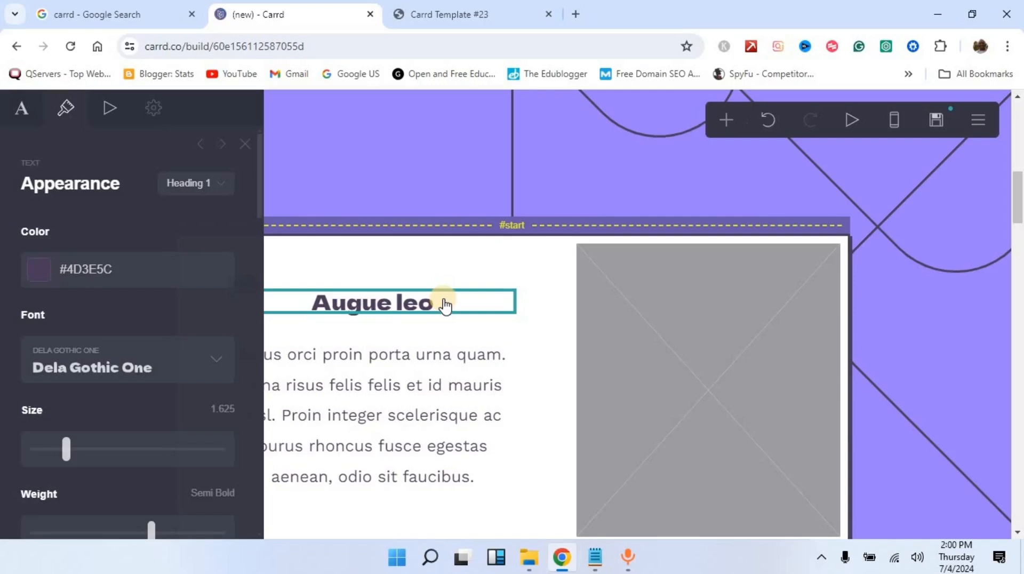
- Replace the "Augue leo" heading text with "About the Seller"
click(444, 304)
click(16, 110)
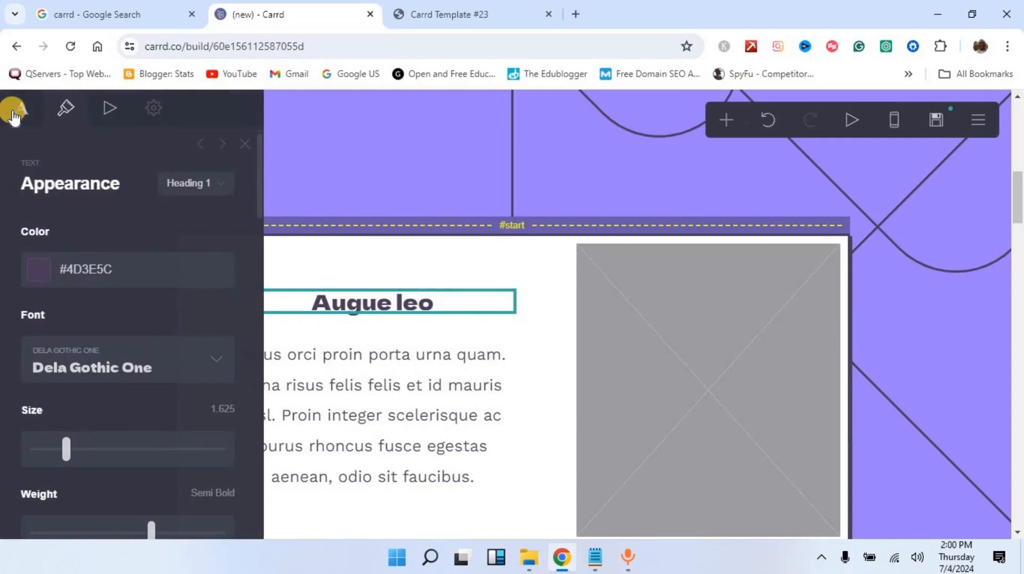
drag(87, 241, 39, 236)
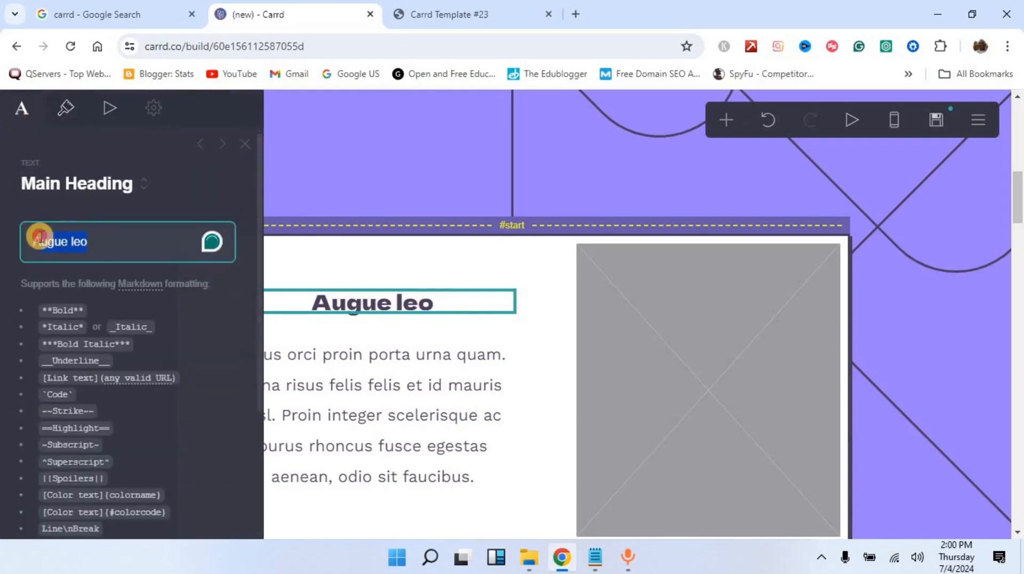
text(Abou)
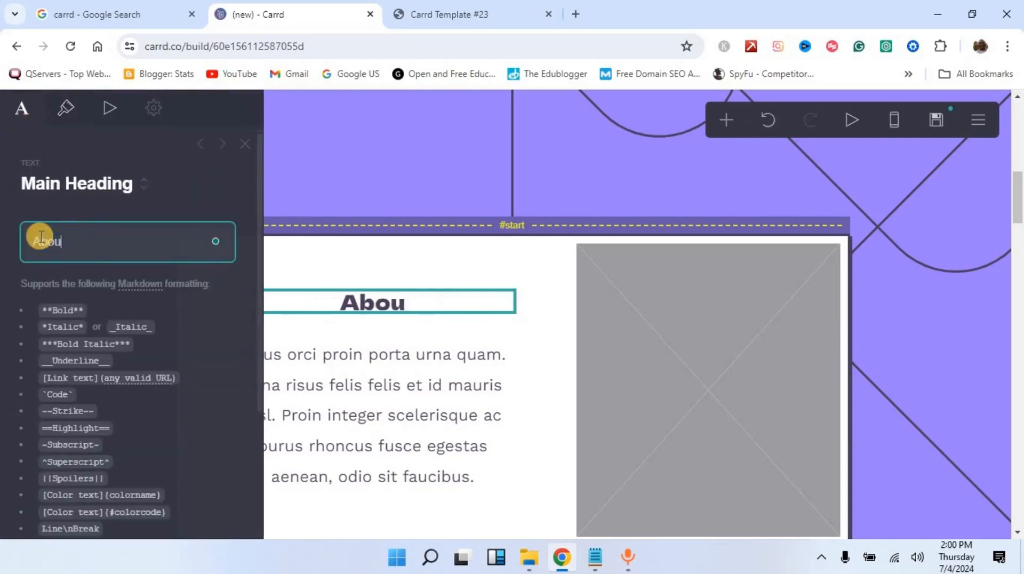
text(t the Auther)
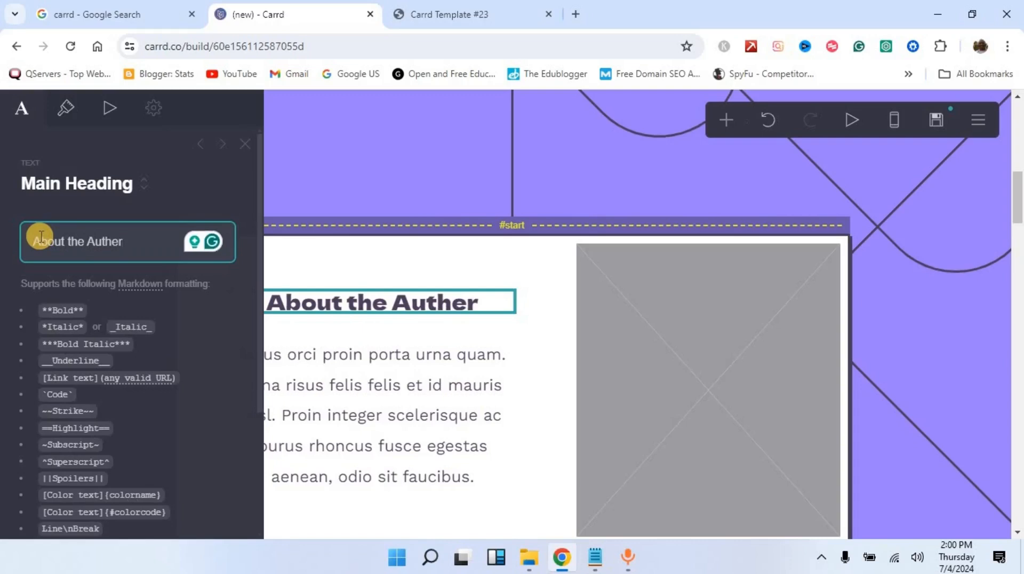
click(110, 238)
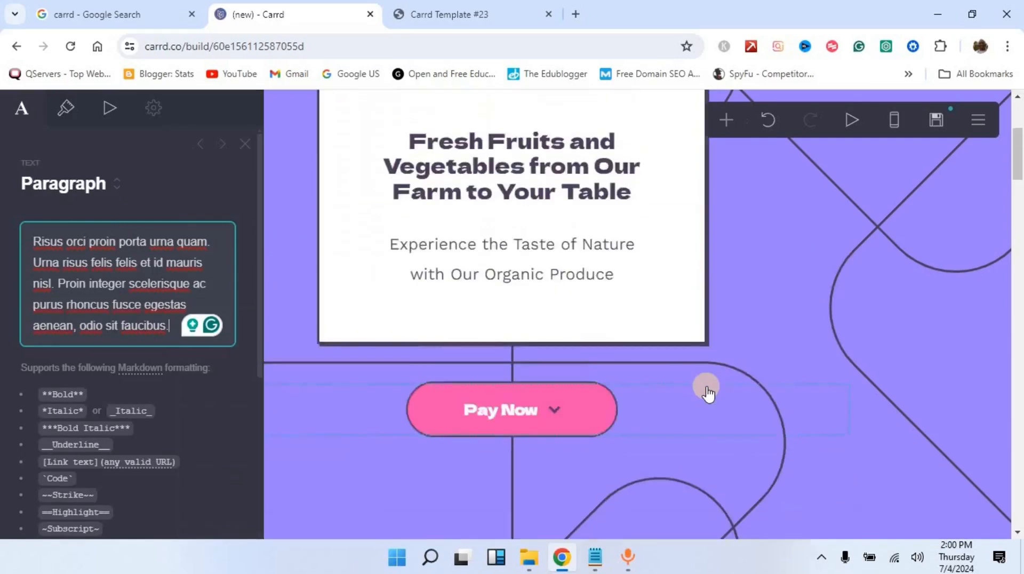
- Upload the self-crush portrait JPG from the ZeroStore folder into the image placeholder beside "About the Seller", cropped to nearly the whole photo
click(703, 388)
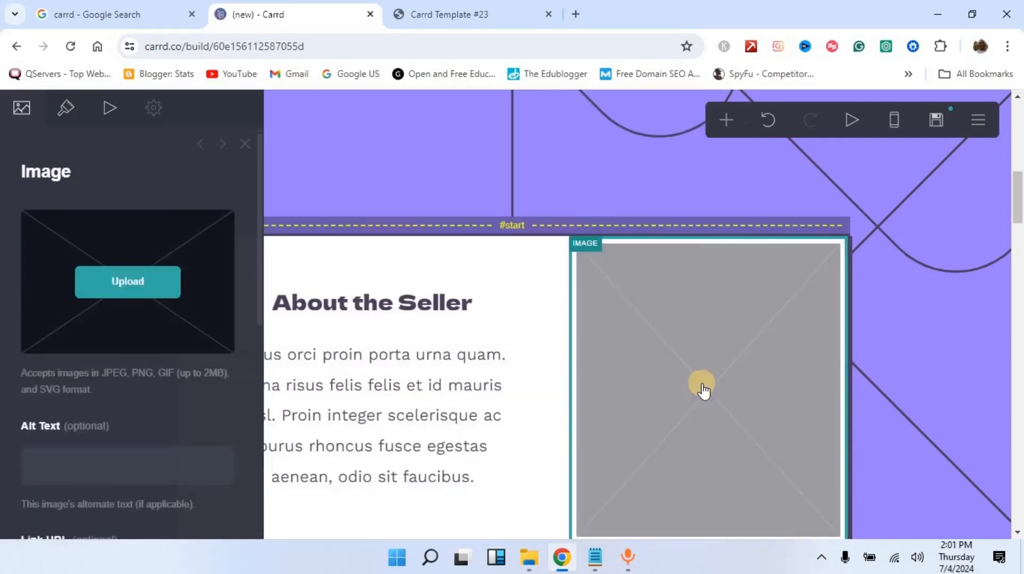
click(114, 283)
click(256, 282)
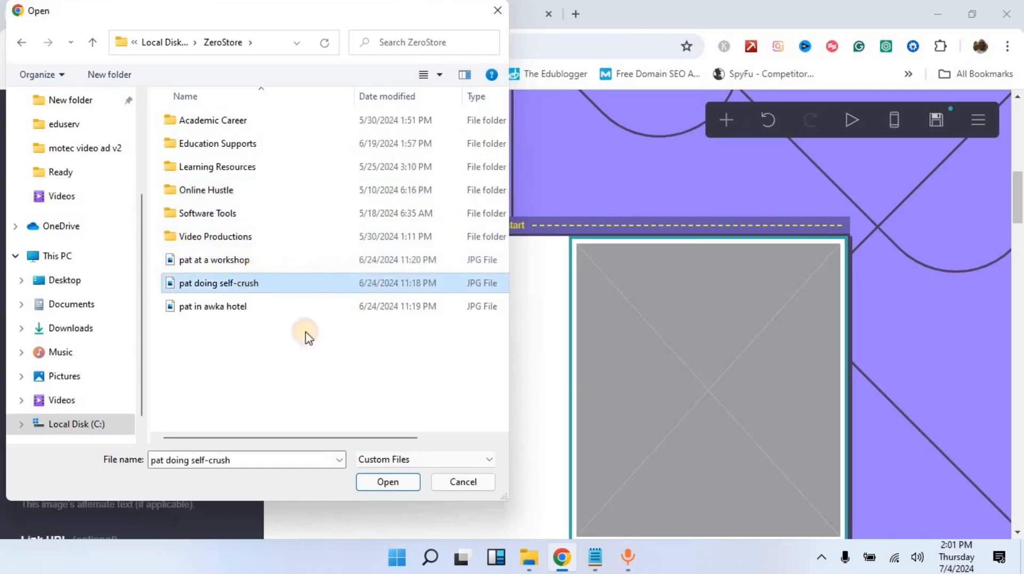
click(387, 481)
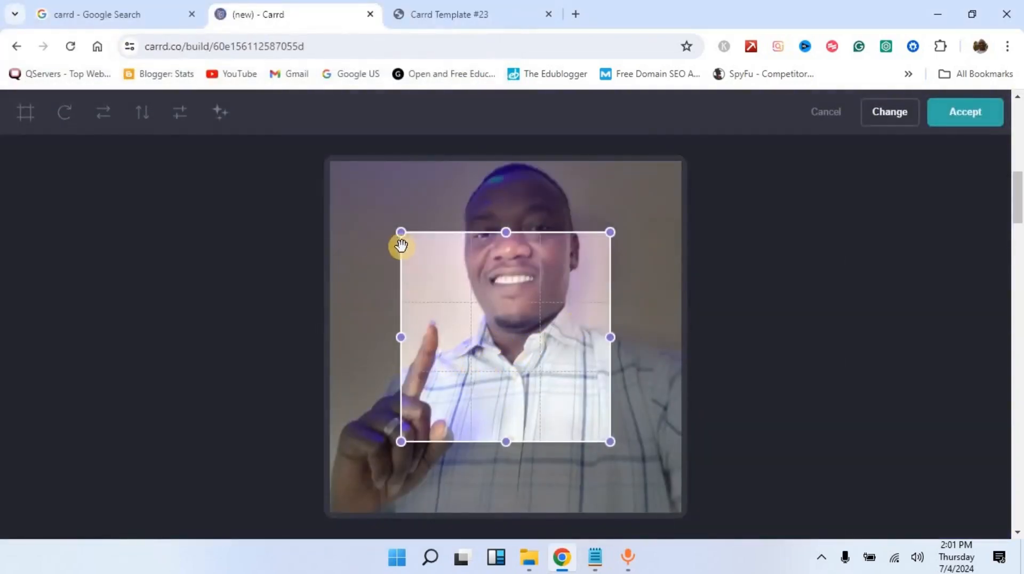
drag(400, 233, 334, 165)
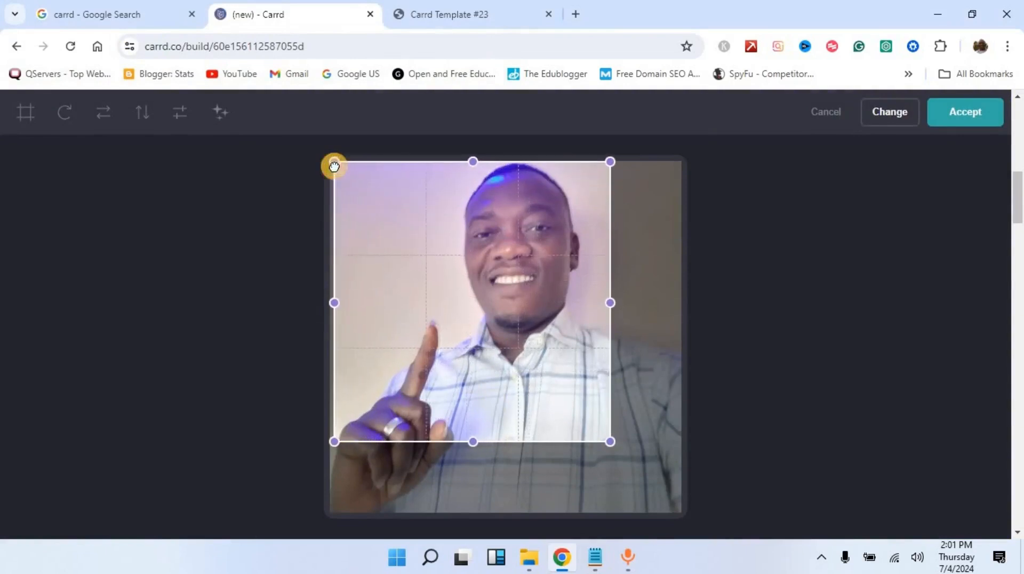
drag(613, 441, 682, 513)
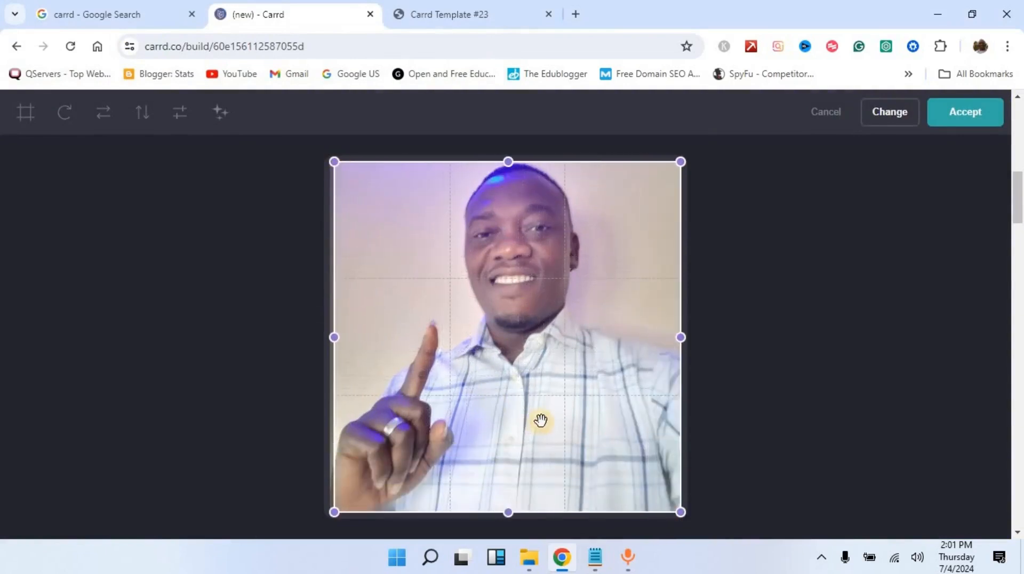
click(963, 119)
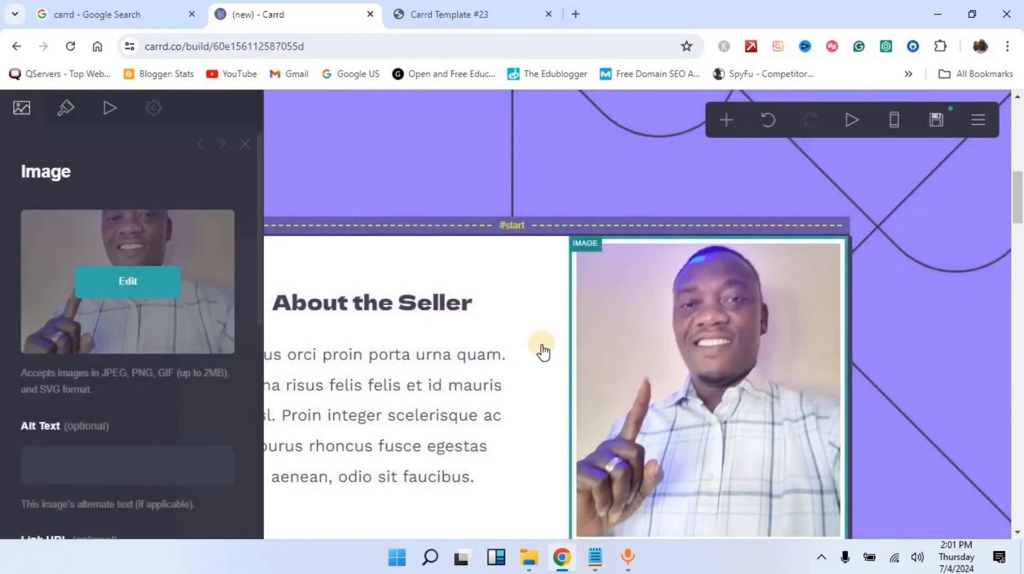
- Replace the "Eu duis" heading in the section below the "Sed feugiat" button with "Fruits & Vegetables"
scroll(664, 337, down, 1)
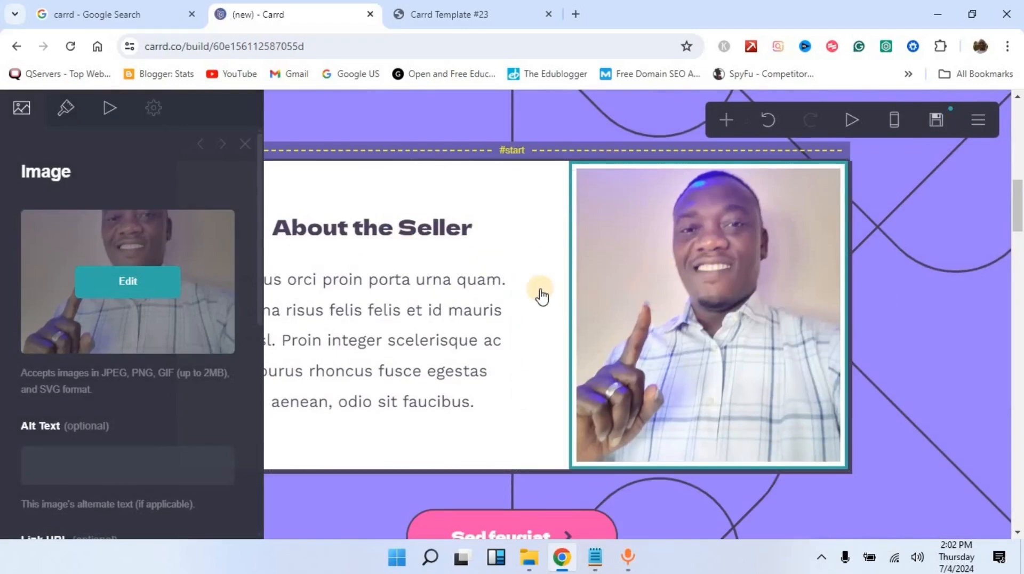
scroll(540, 294, down, 3)
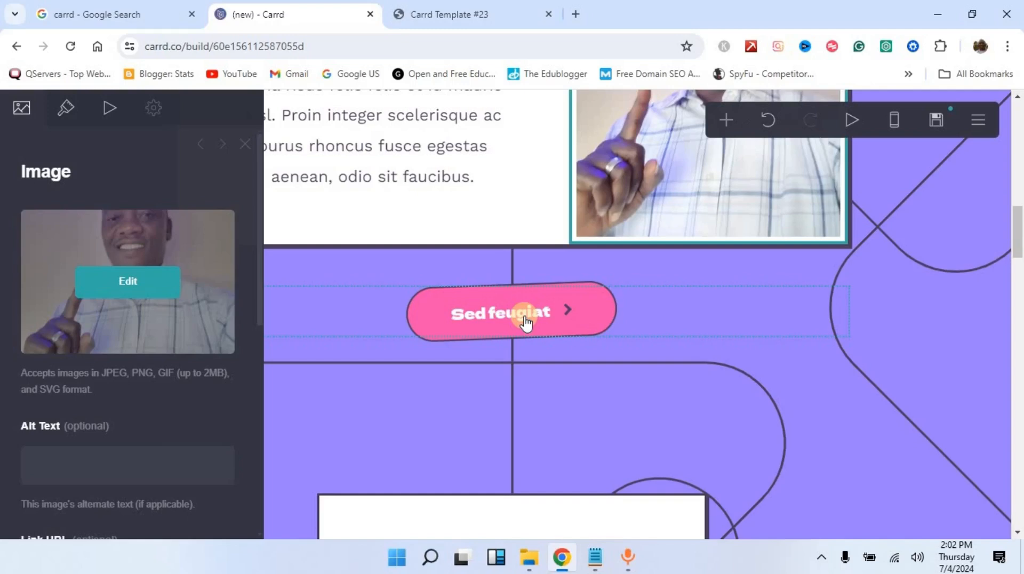
scroll(525, 323, down, 5)
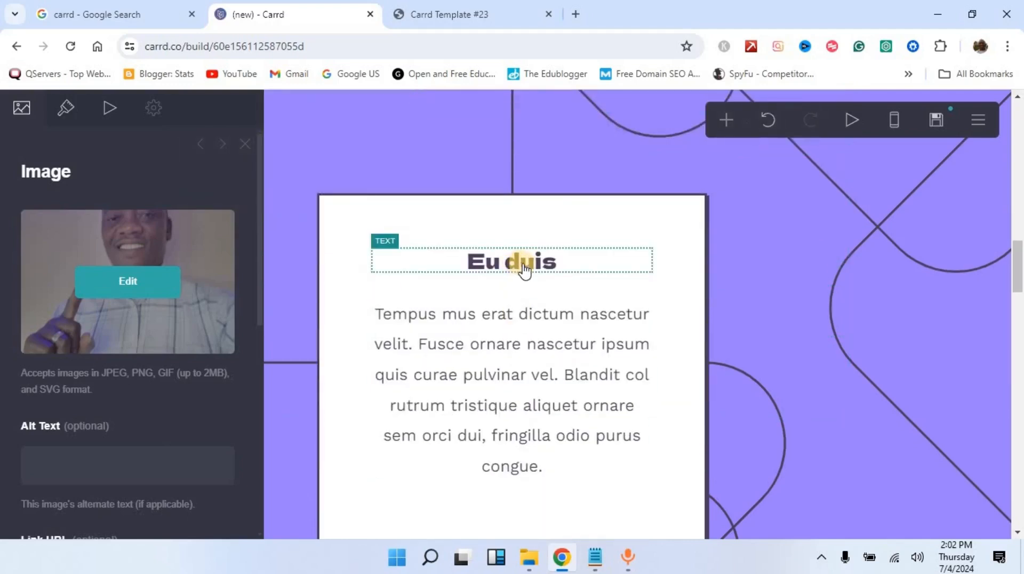
click(561, 265)
click(119, 244)
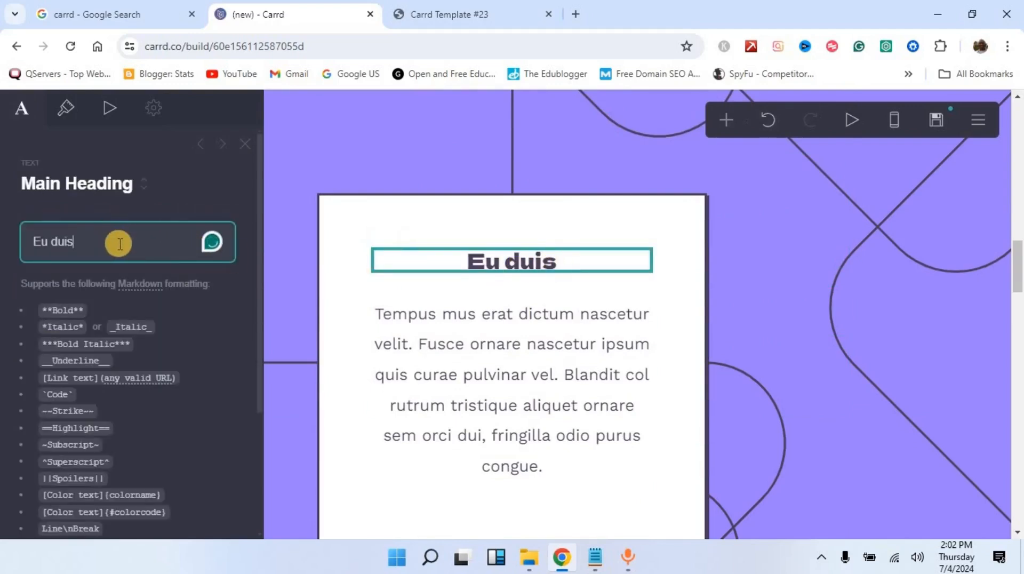
drag(120, 244, 29, 242)
text(F)
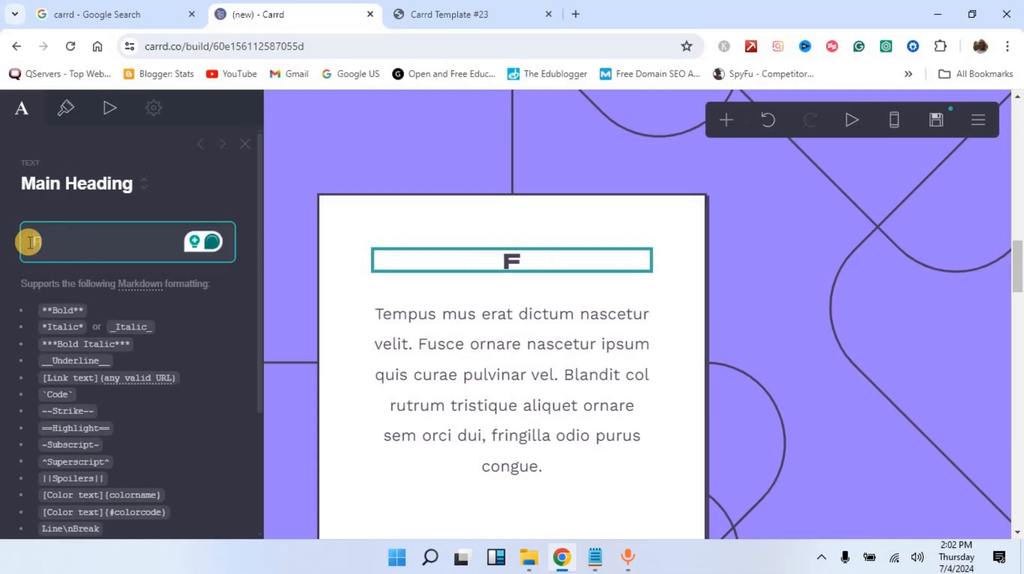
text(ruits )
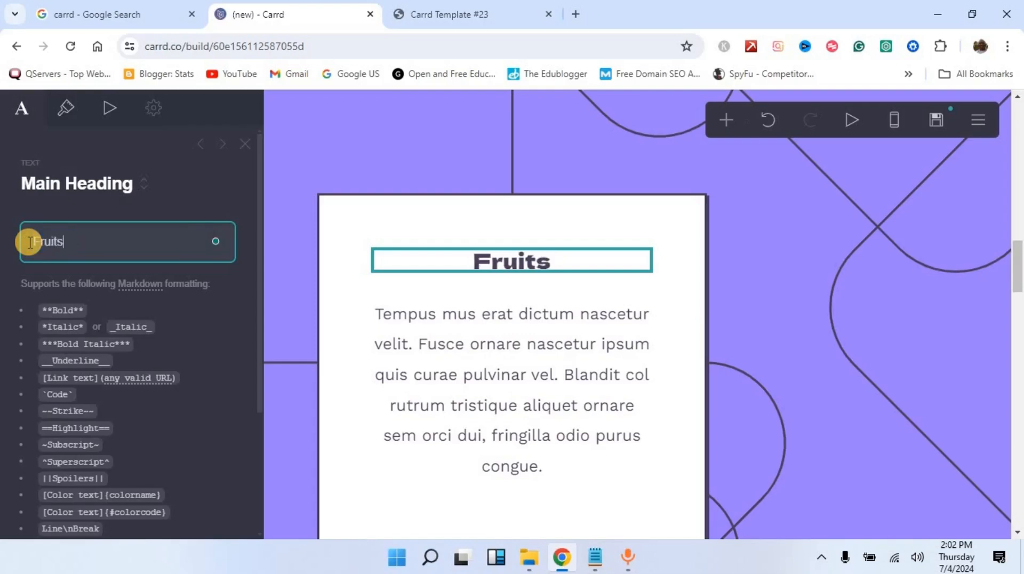
text(& Ve)
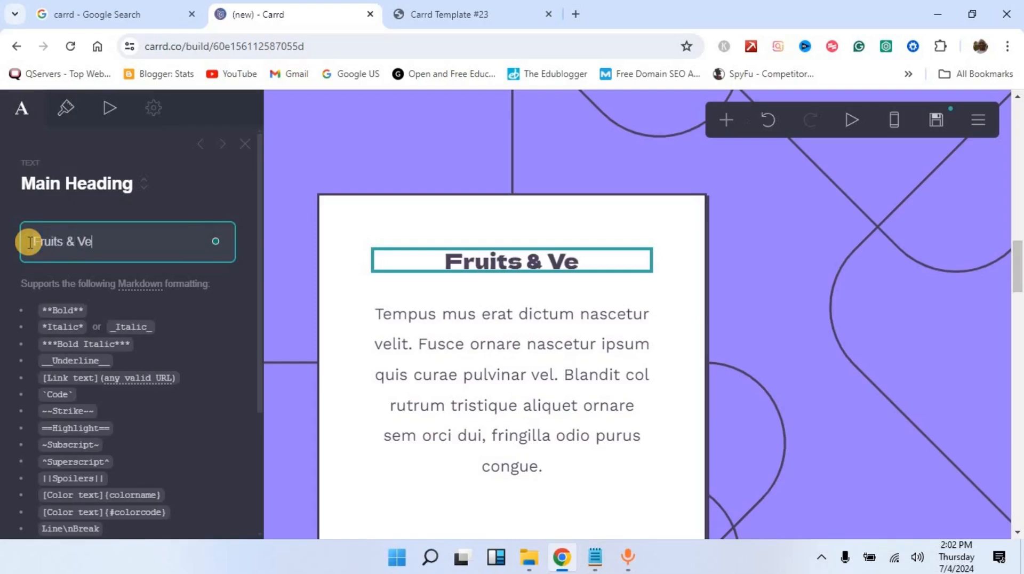
text(getables)
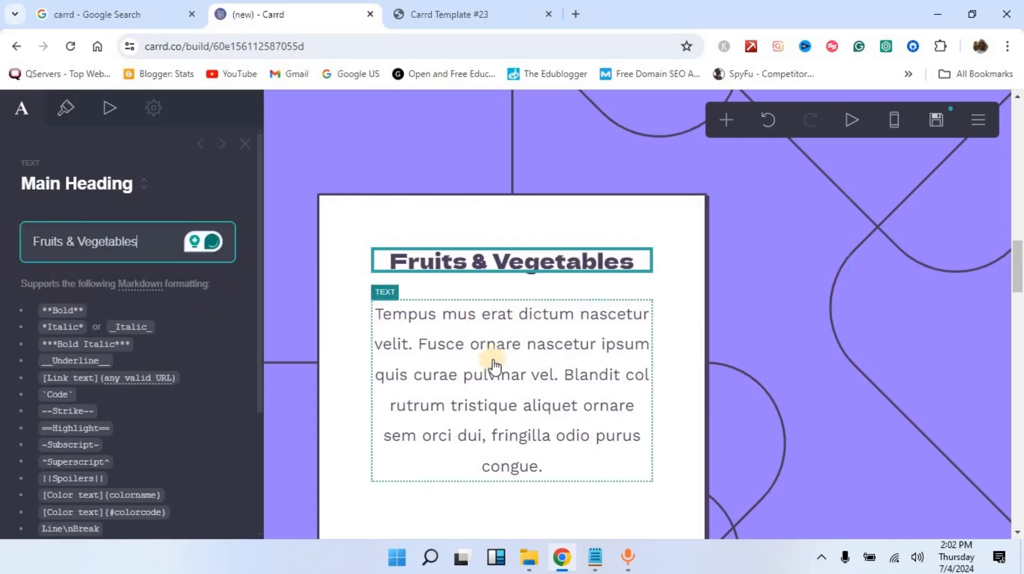
- Upload the screenshot of post comments from the Downloads folder into the image placeholder beside the "Vitae dis" heading
scroll(487, 368, down, 1)
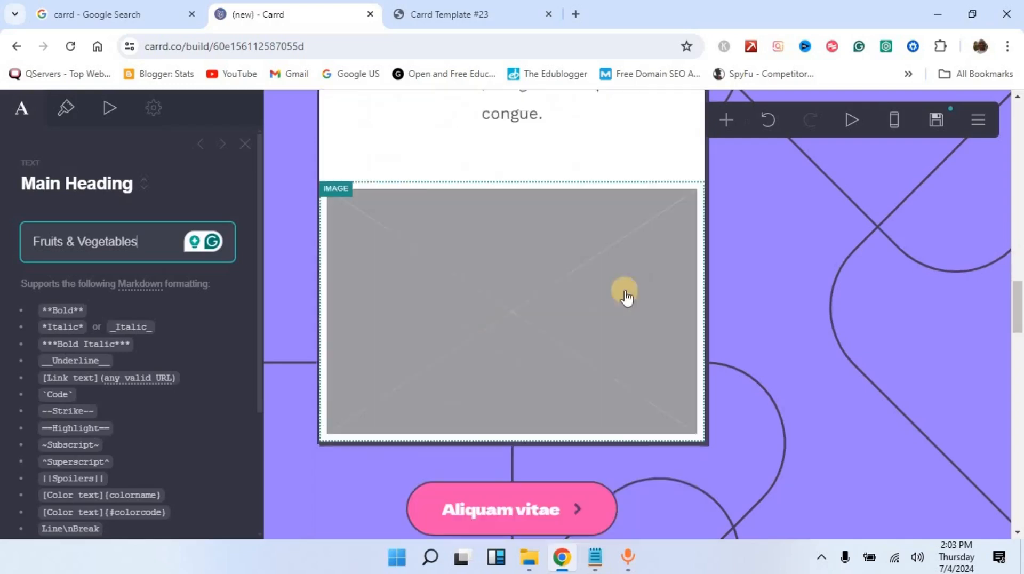
scroll(520, 299, down, 4)
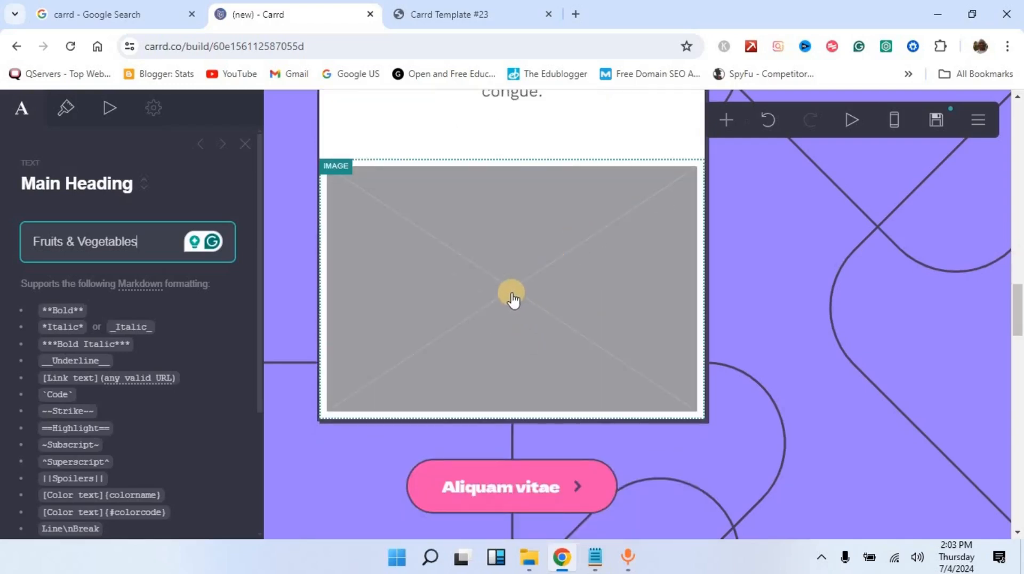
scroll(555, 317, down, 5)
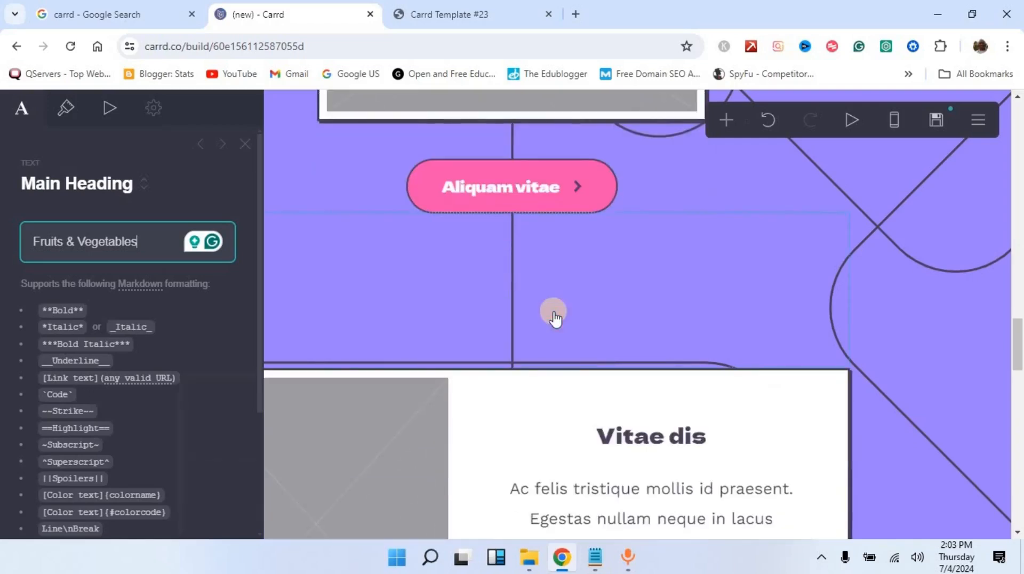
scroll(555, 318, down, 4)
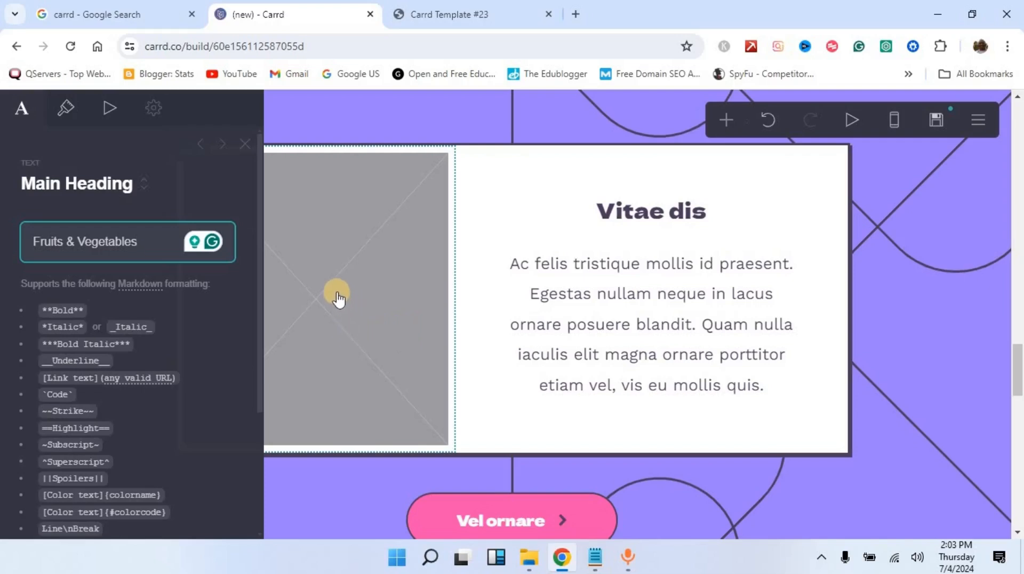
click(340, 292)
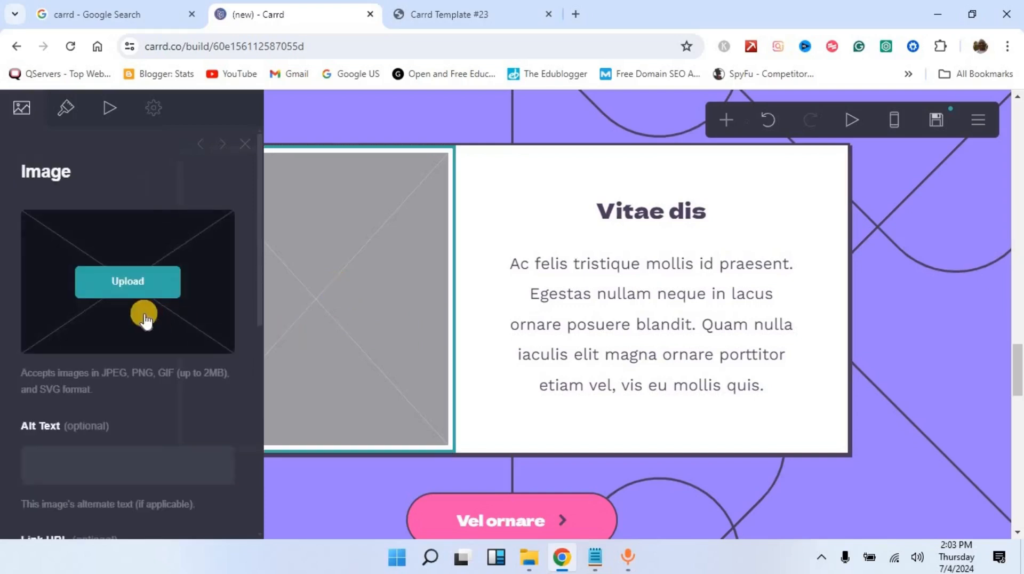
click(124, 280)
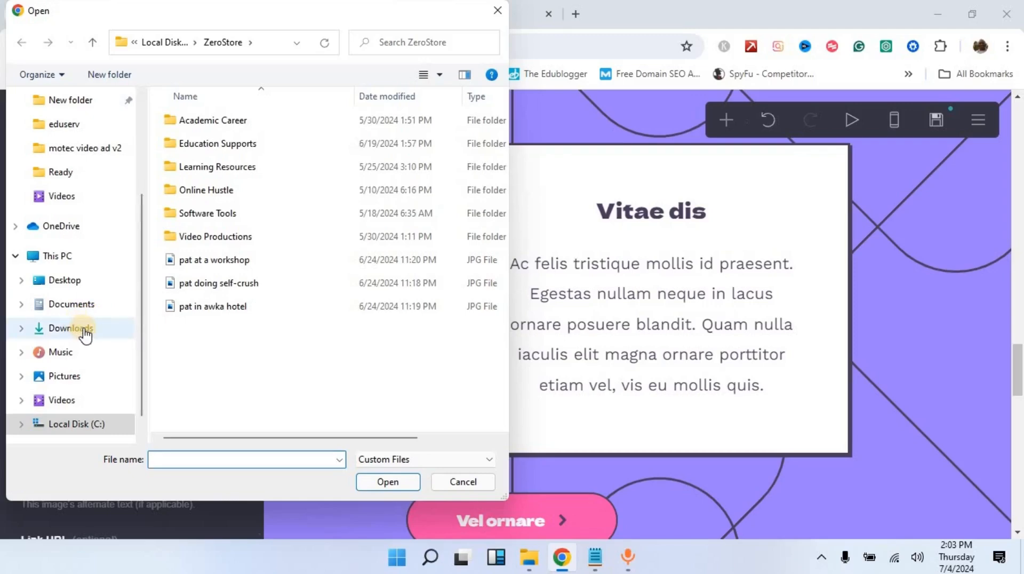
click(71, 328)
click(218, 430)
click(377, 480)
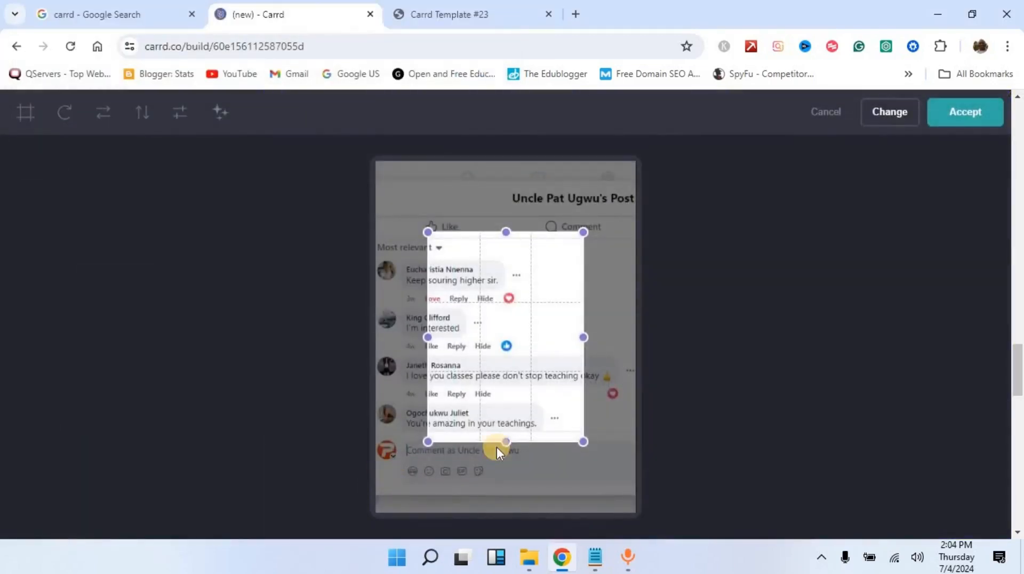
- Crop the comments screenshot to nearly its full width and height, leaving out the strip at its lower edge
drag(425, 231, 378, 165)
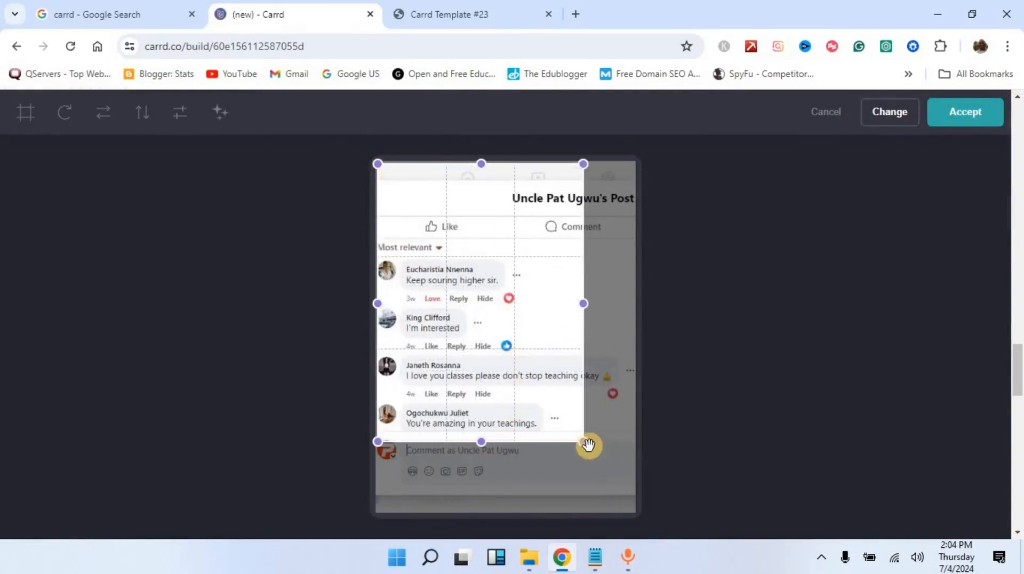
drag(587, 446, 641, 497)
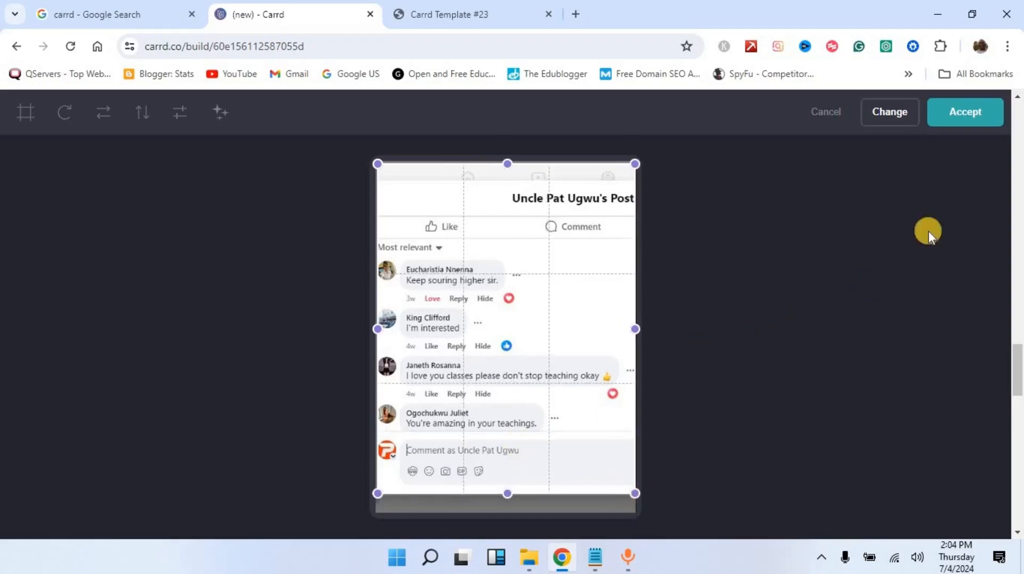
click(959, 119)
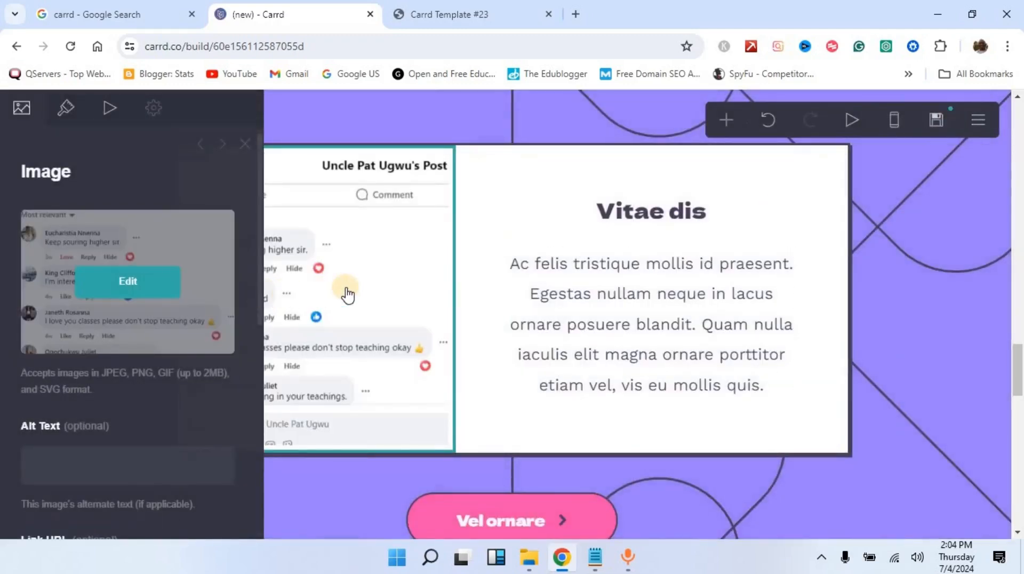
- Replace the "Vitae dis" heading beside the comments screenshot with "Reviews"
click(638, 215)
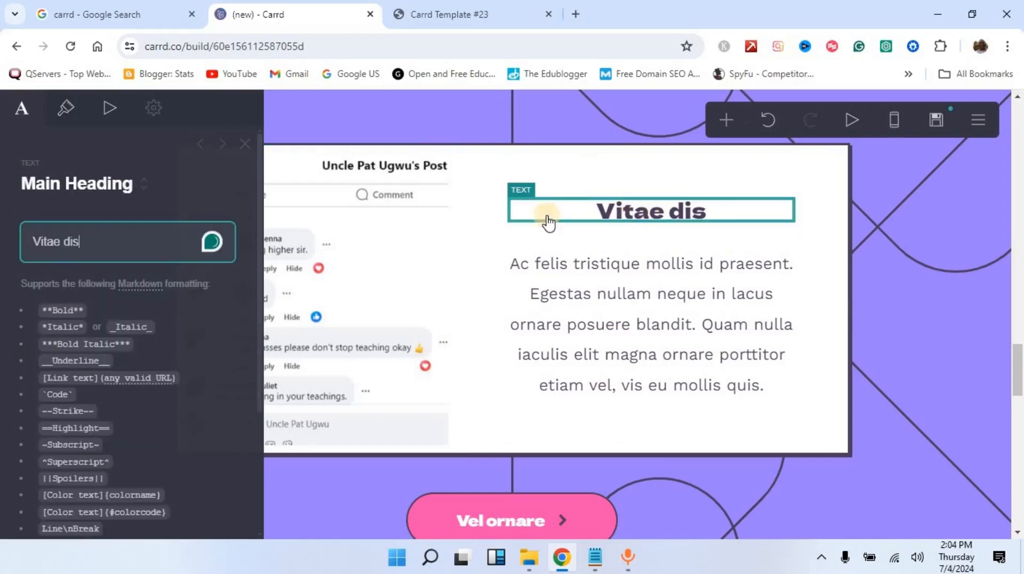
click(87, 244)
key(ctrl+a)
text(Reviews)
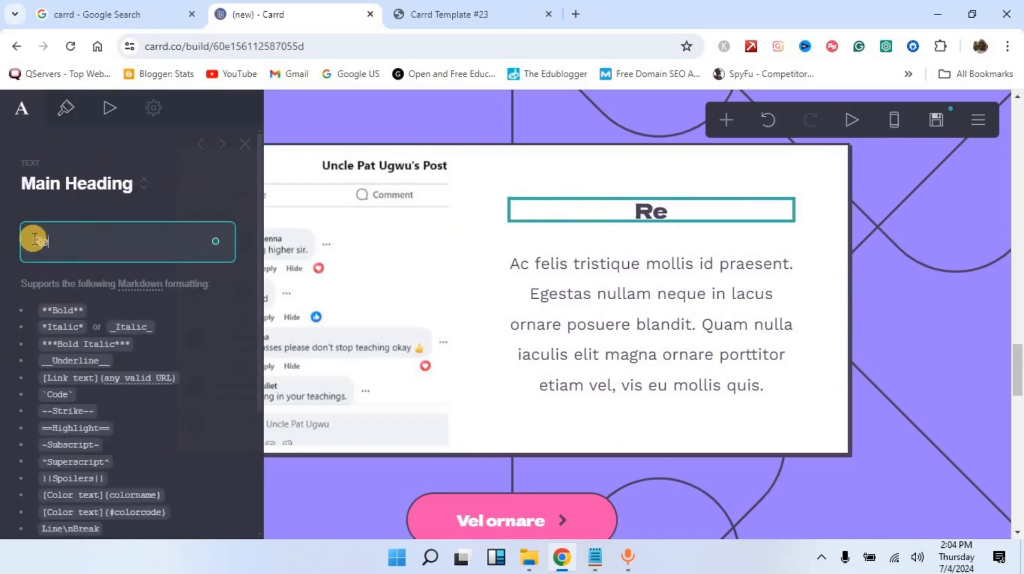
- Look over the sections and buttons around "Reviews" and review the element types that can be added to the page
scroll(663, 311, down, 1)
scroll(676, 335, up, 5)
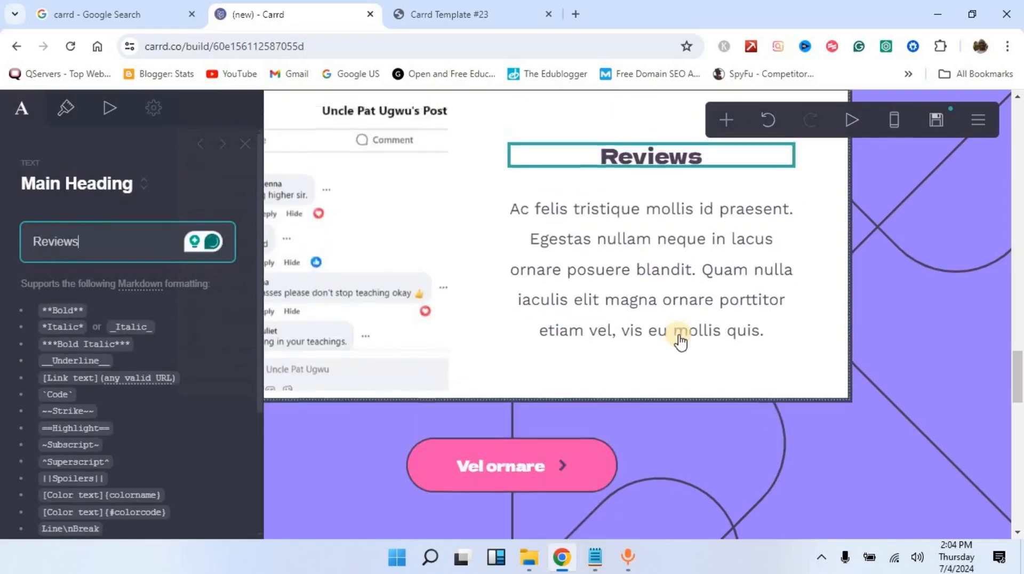
scroll(678, 345, down, 3)
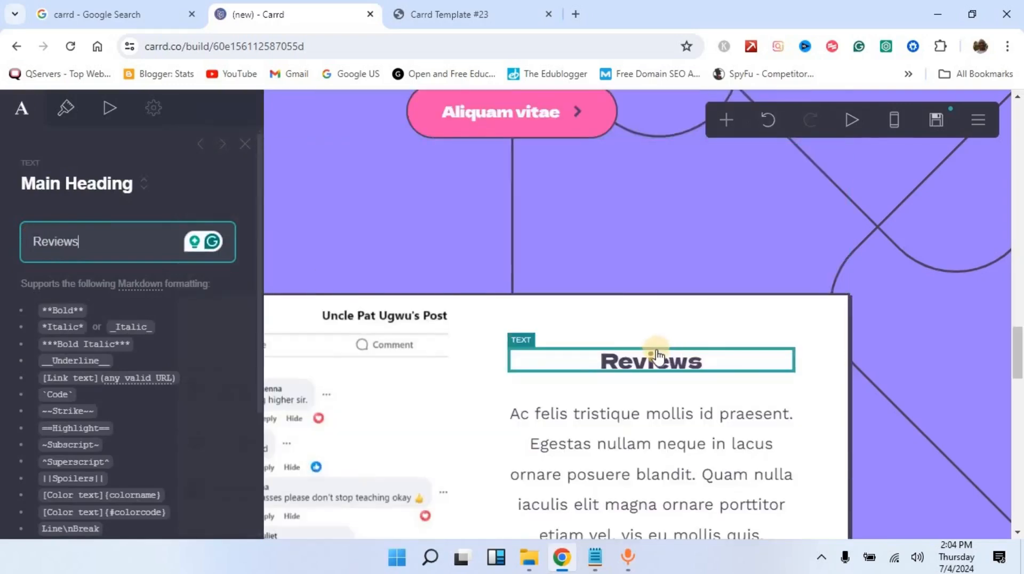
scroll(647, 335, down, 3)
scroll(645, 336, down, 1)
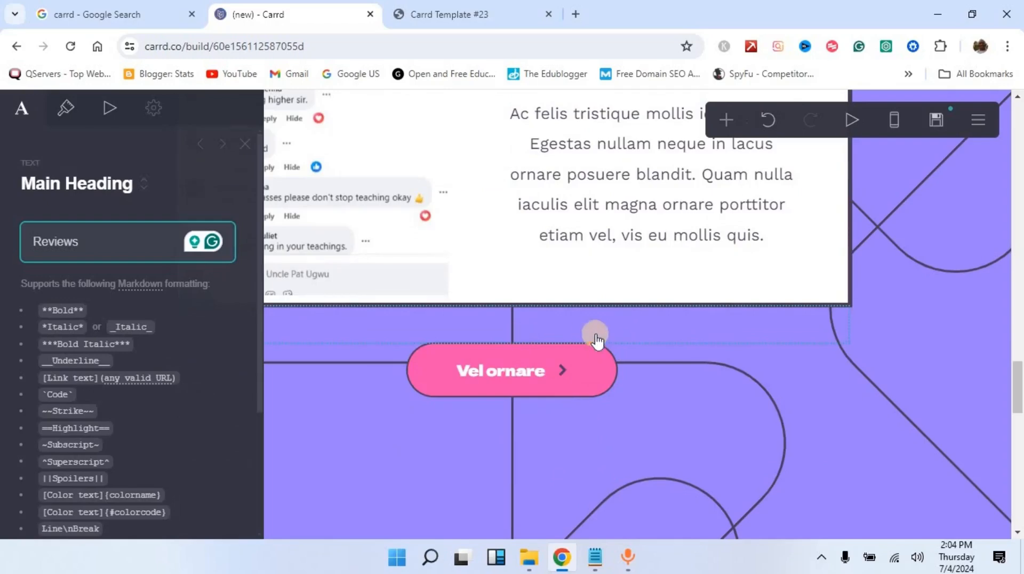
scroll(578, 334, up, 5)
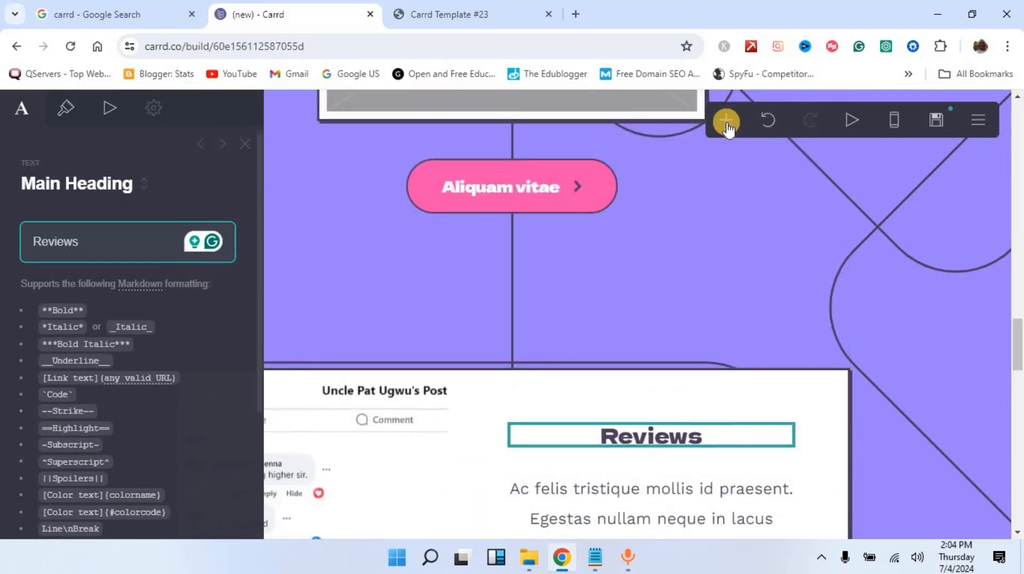
click(726, 122)
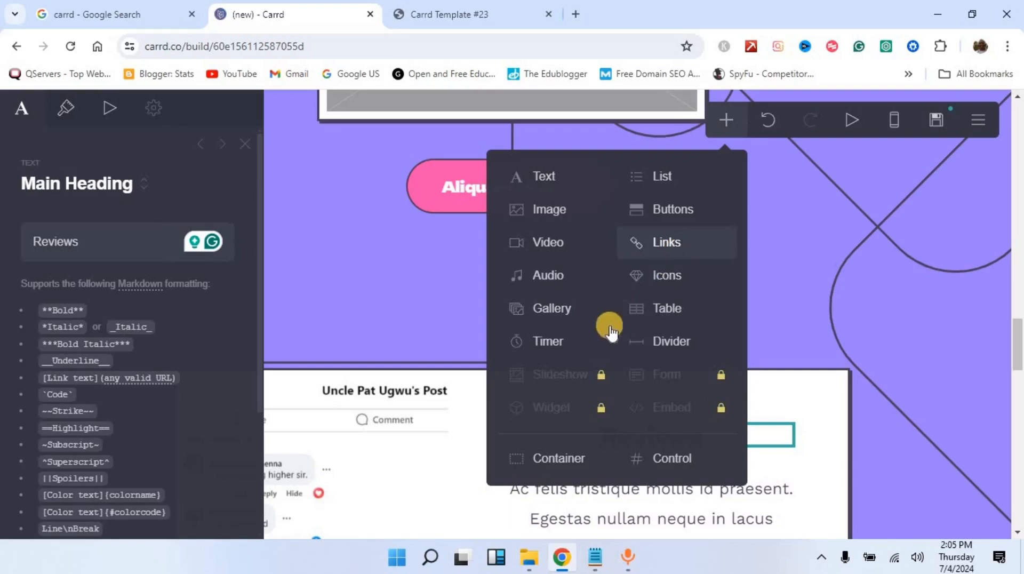
click(425, 314)
click(864, 270)
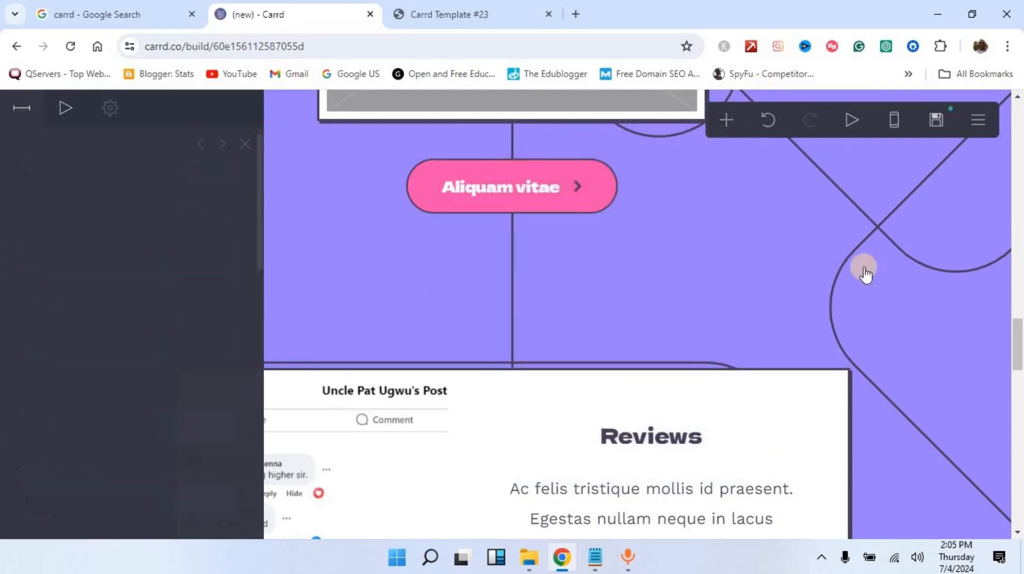
- Open the site's publish settings and enter the name and email for the new Carrd account
click(980, 121)
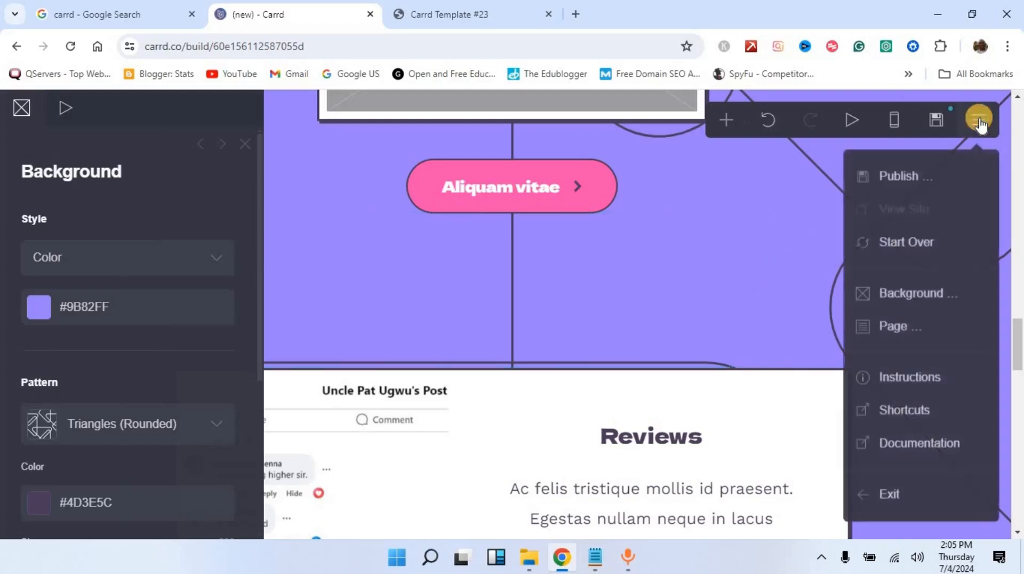
click(935, 180)
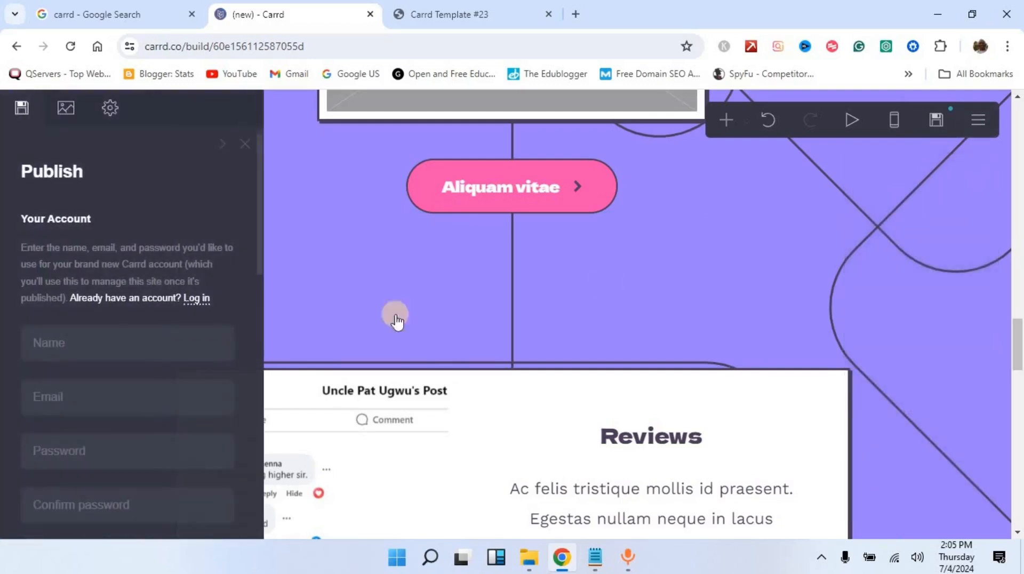
scroll(87, 325, down, 1)
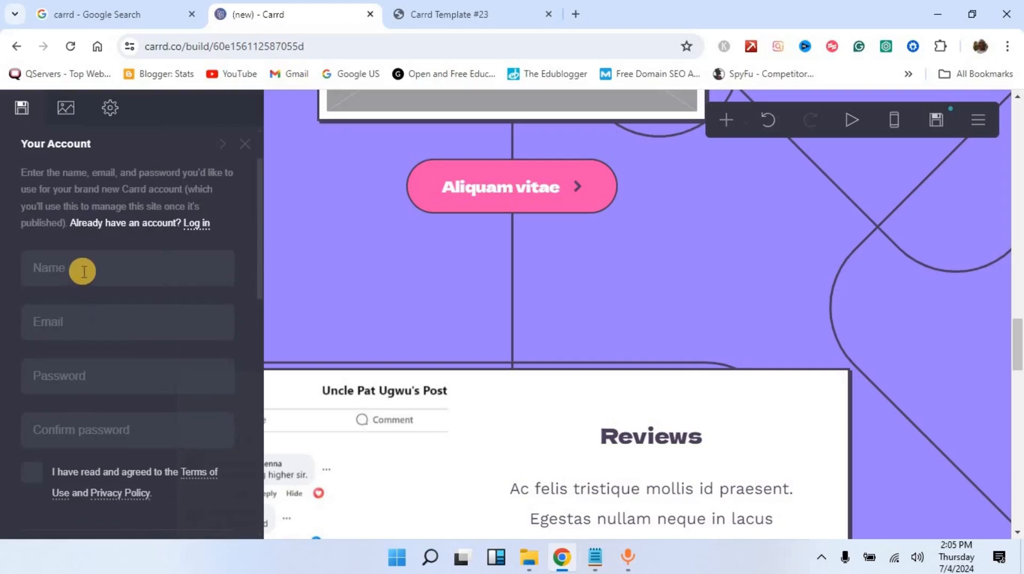
click(87, 269)
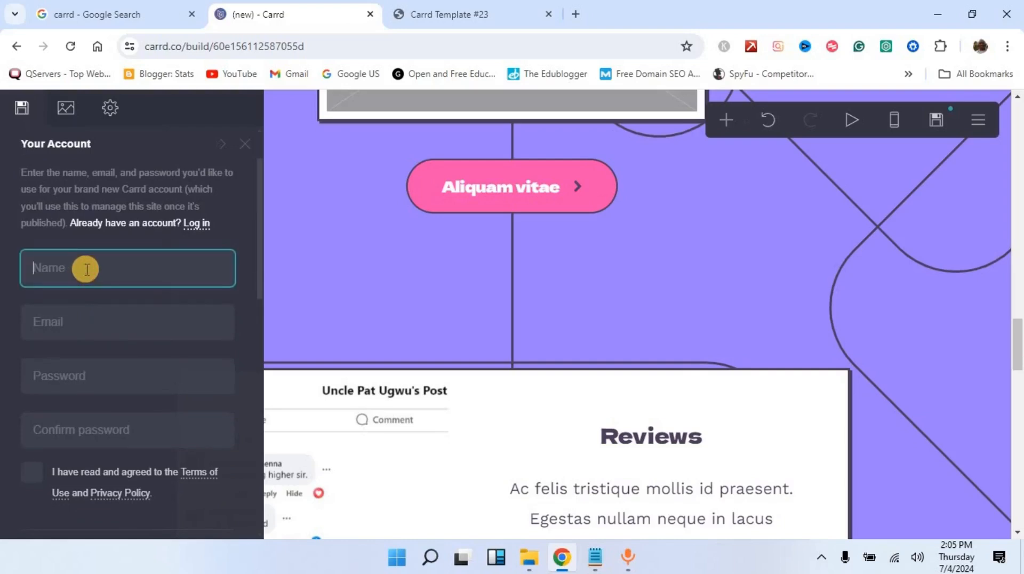
text(Pat)
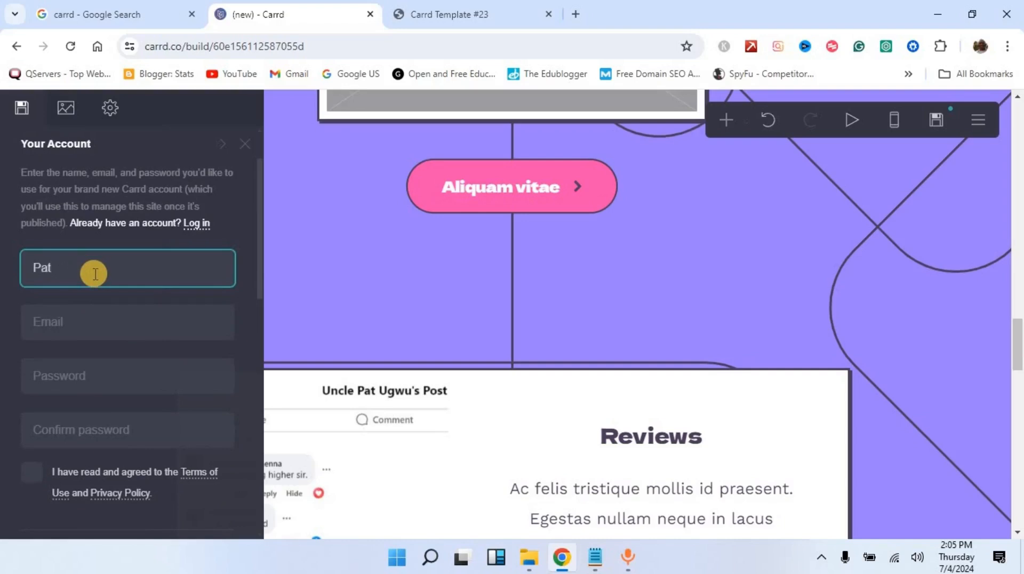
click(72, 330)
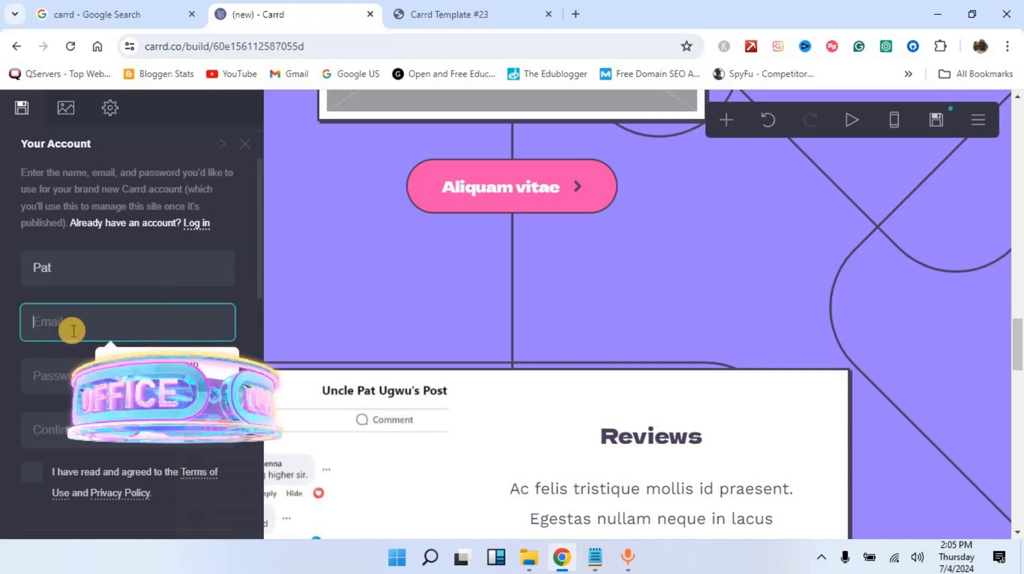
click(133, 365)
- Fill the account password and its confirmation with the suggested strong password, and agree to the Terms of Use and Privacy Policy
click(78, 400)
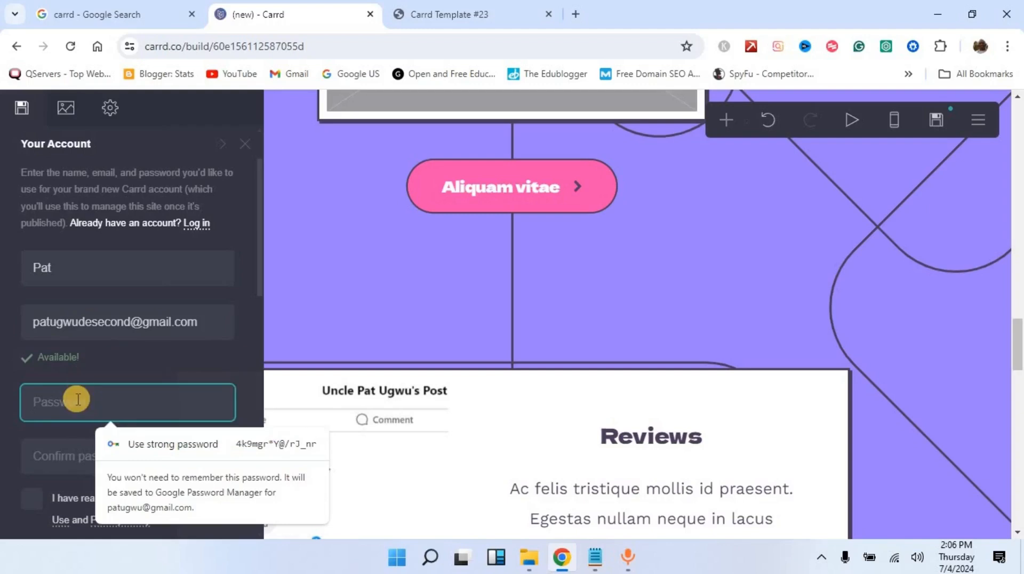
click(160, 443)
scroll(91, 400, down, 3)
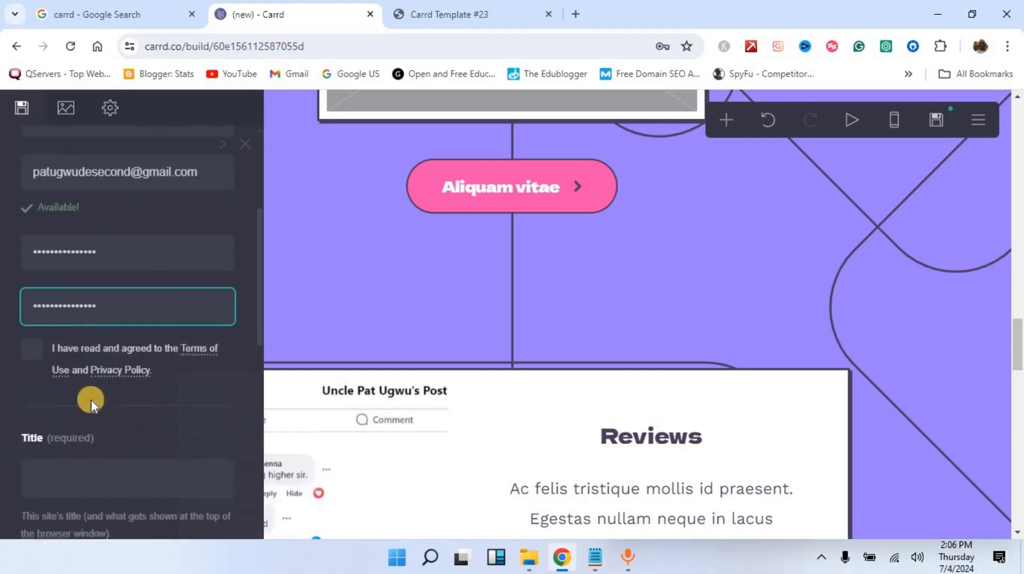
click(31, 355)
- Enter the site title "Farm Products" and the description "Experience the Taste of Nature with Our Organic Produce"
scroll(31, 353, down, 4)
key(Tab)
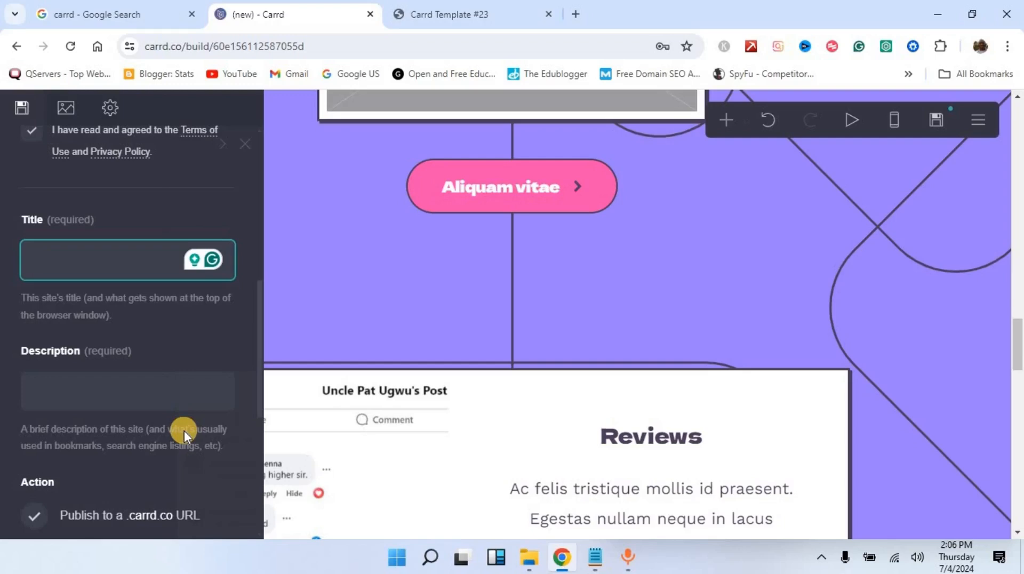
text(Farm Products)
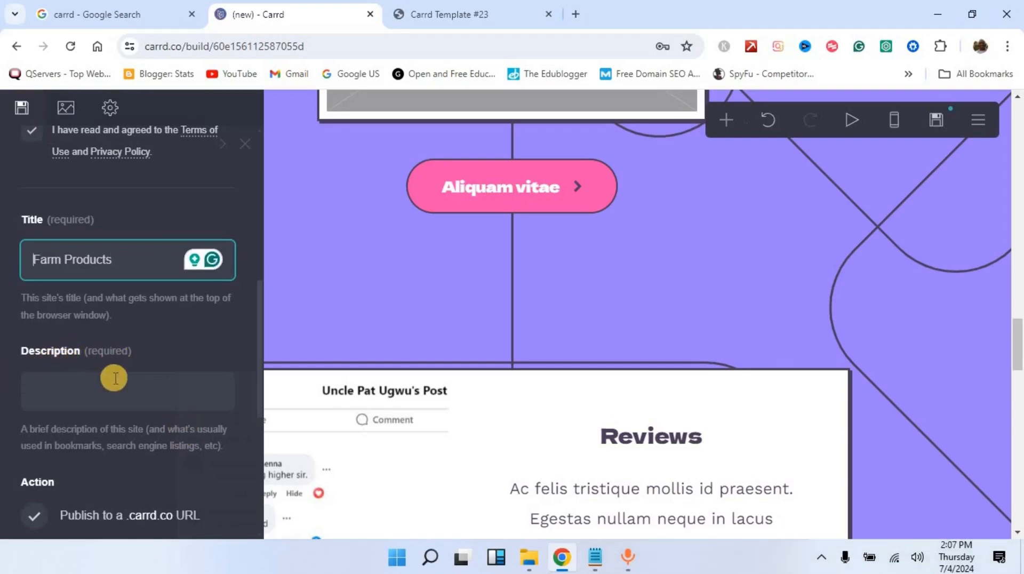
click(90, 378)
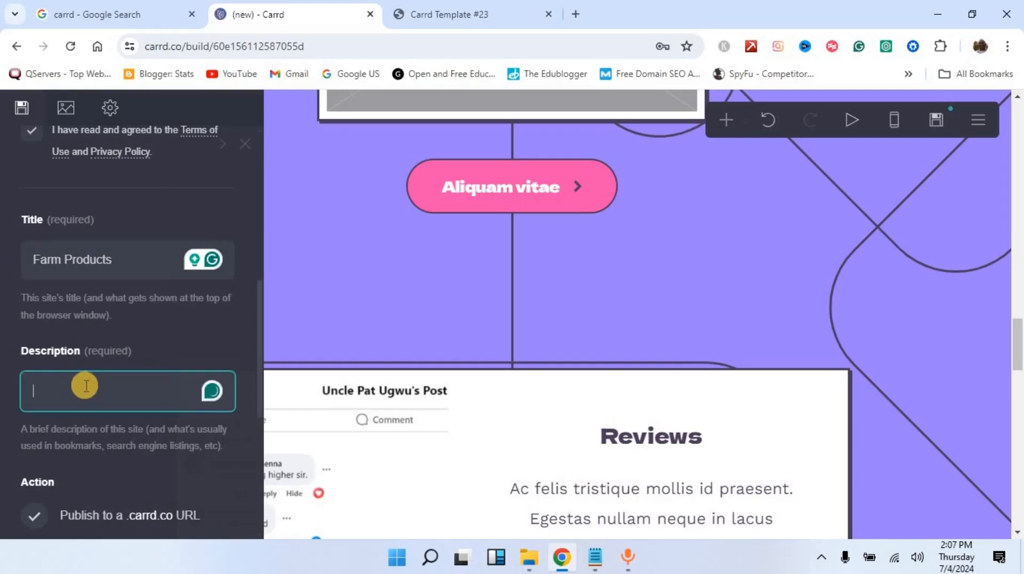
text(Experience the Taste of Nature with Our Organic Produce)
- Set the site's carrd.co address to "farmnow" and try to publish the site
scroll(190, 364, down, 4)
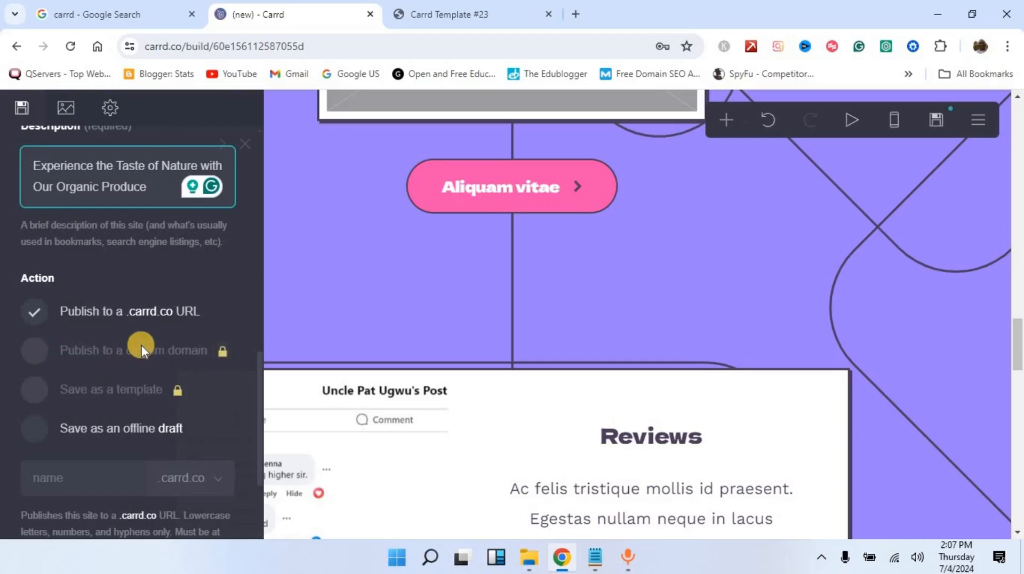
scroll(91, 379, down, 1)
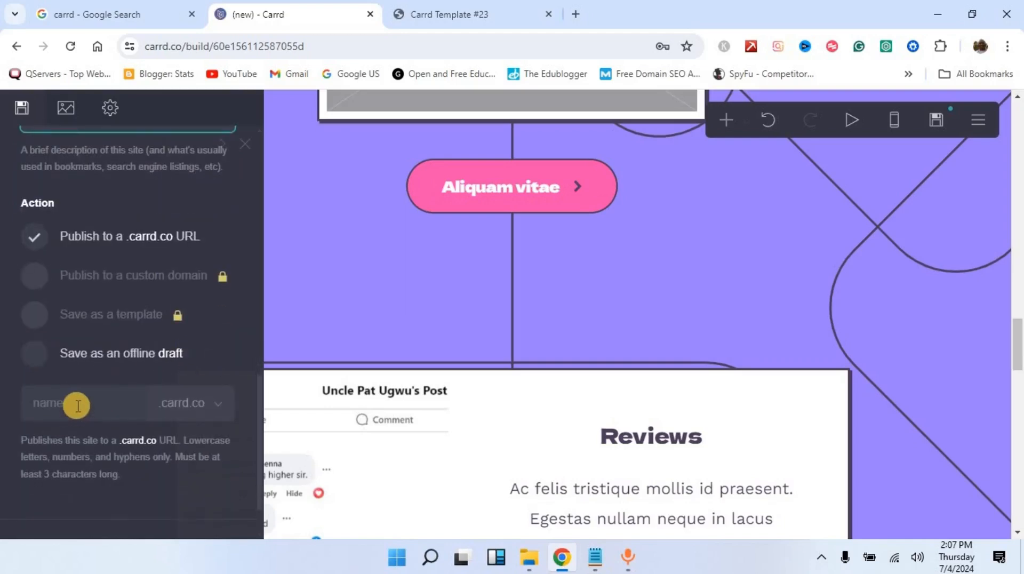
click(77, 406)
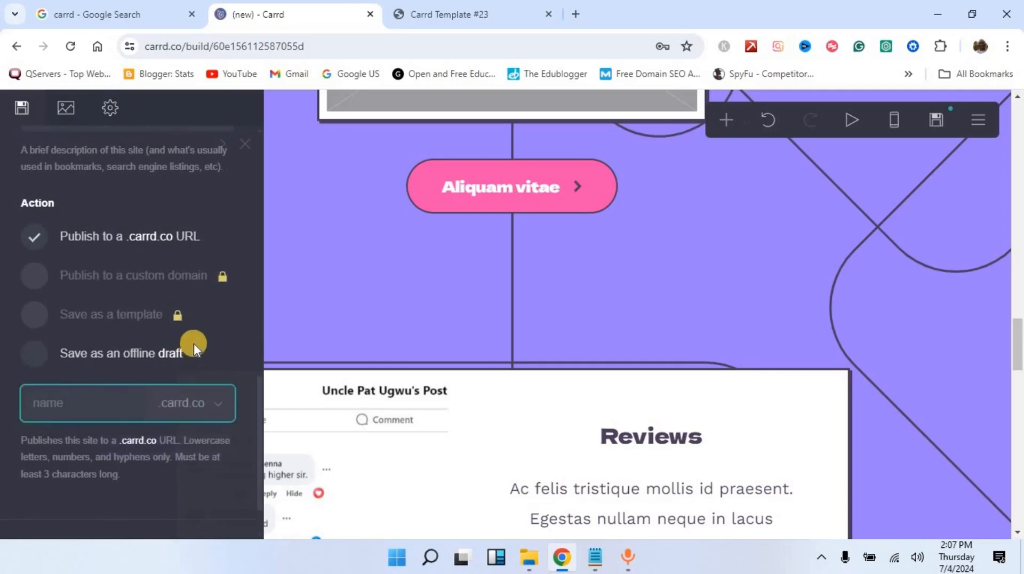
text(farmnow)
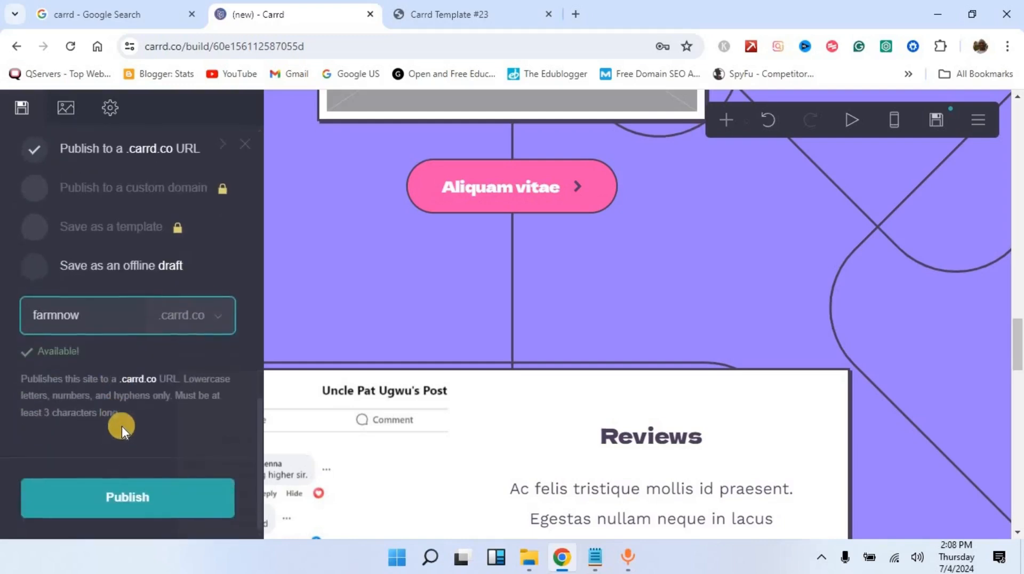
click(183, 500)
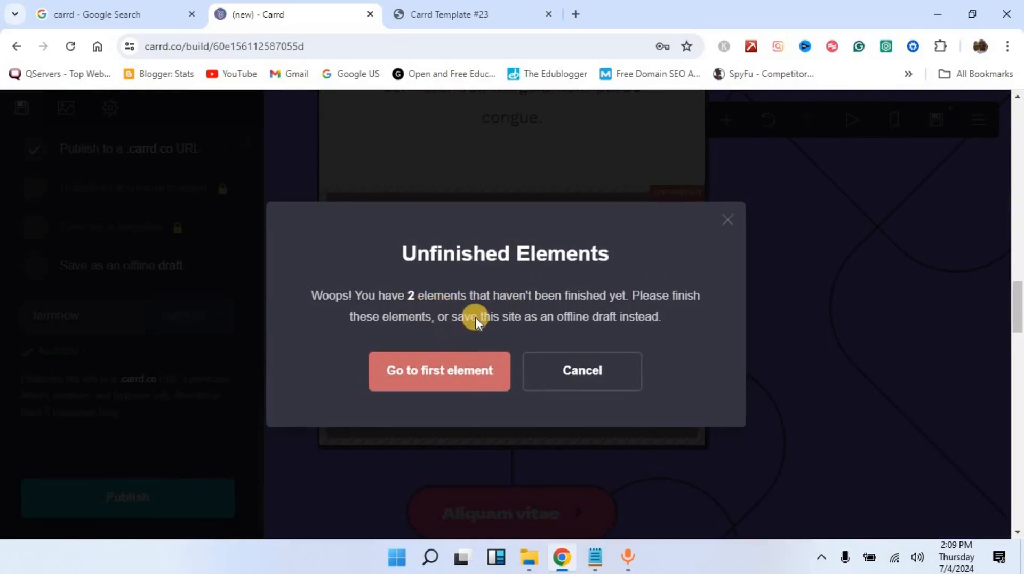
- Go to the first unfinished element and delete the empty image below the "Fruits & Vegetables" text
click(451, 370)
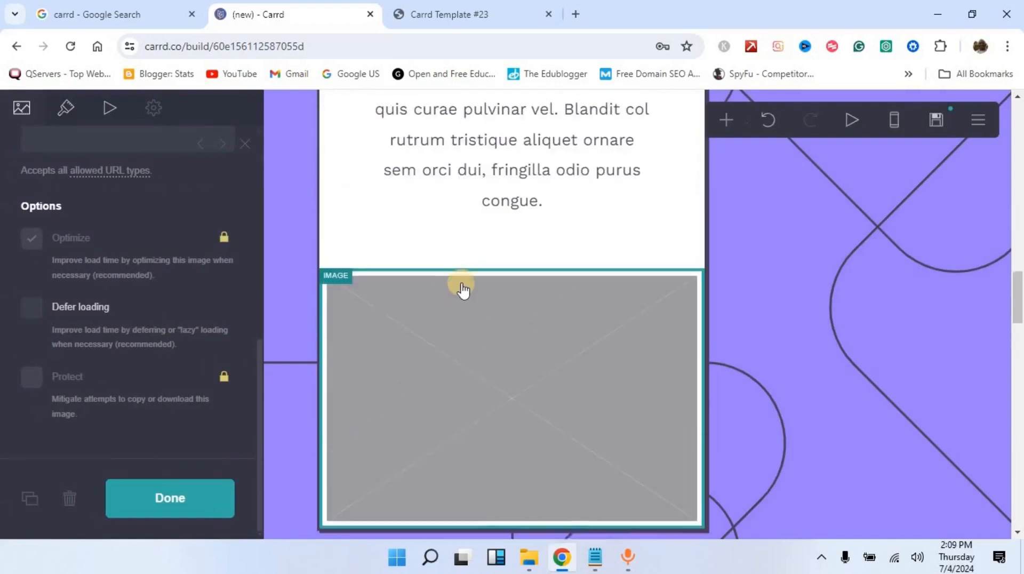
scroll(462, 288, up, 1)
scroll(468, 252, up, 2)
scroll(457, 274, down, 2)
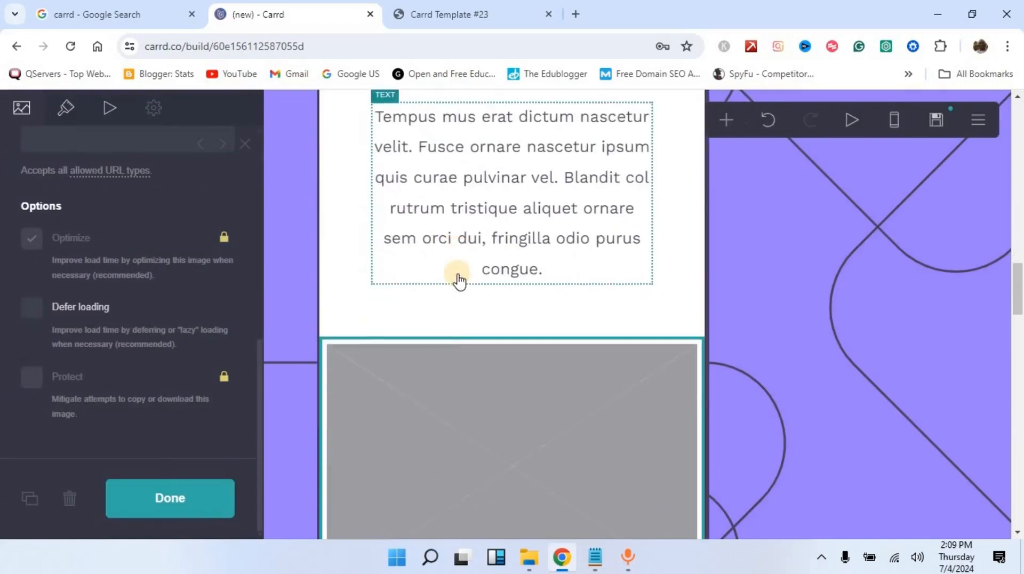
scroll(458, 280, down, 1)
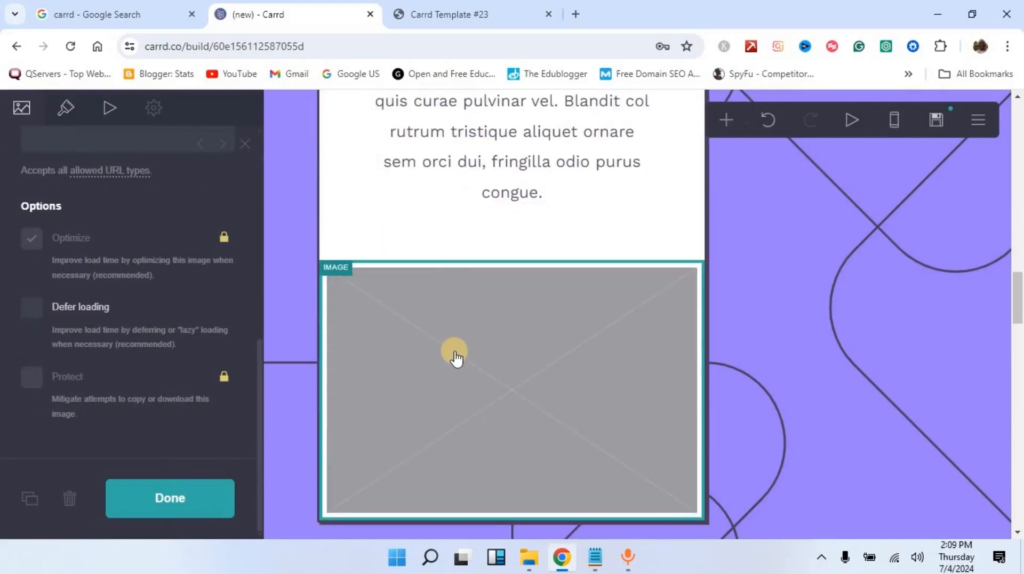
click(499, 326)
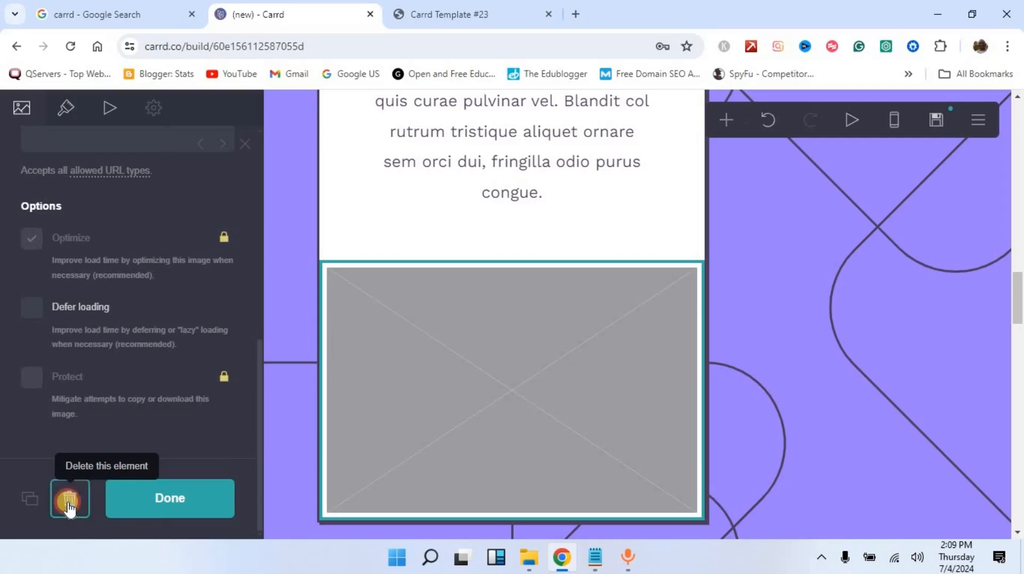
click(68, 505)
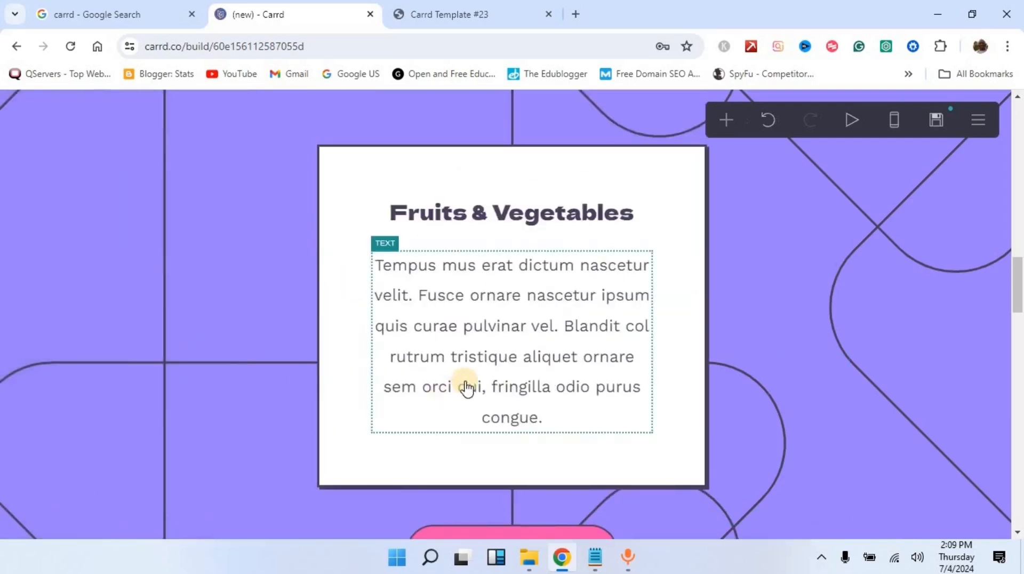
- Delete the "Odio urna" container without preserving its contents
scroll(464, 387, down, 10)
click(531, 130)
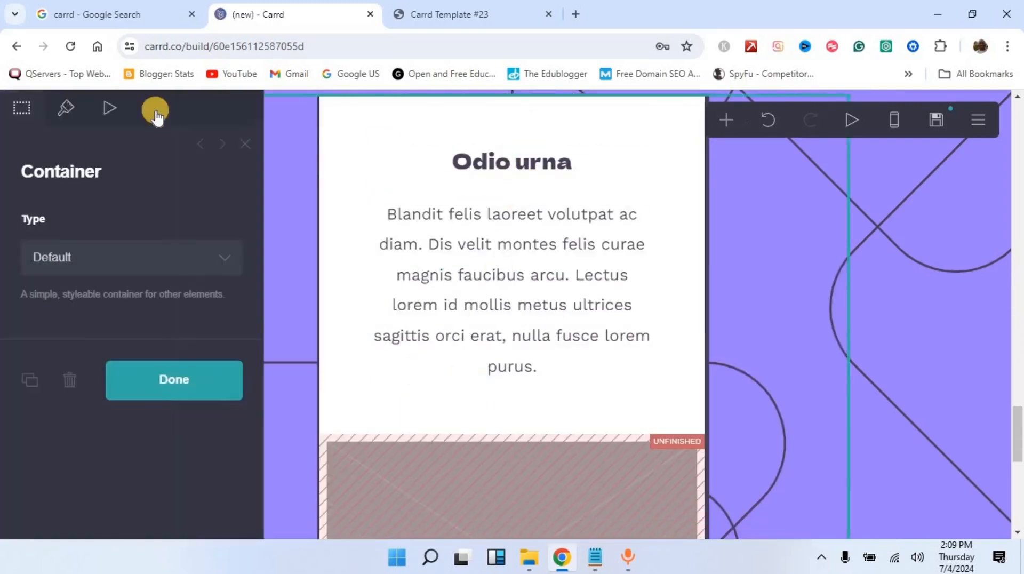
click(71, 381)
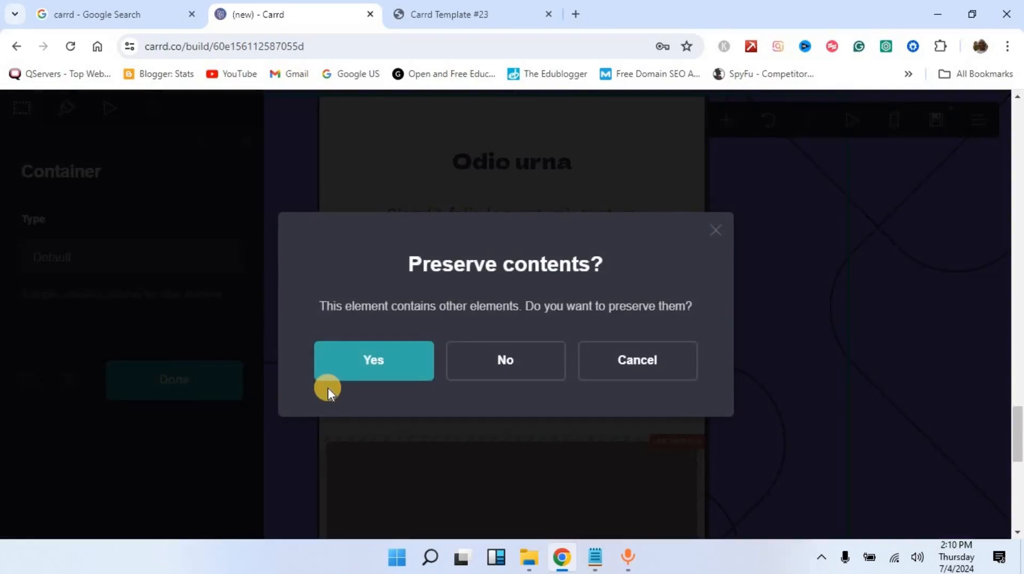
click(503, 364)
- Delete the "Metus curae" button below the "Vel ornare" button
click(526, 383)
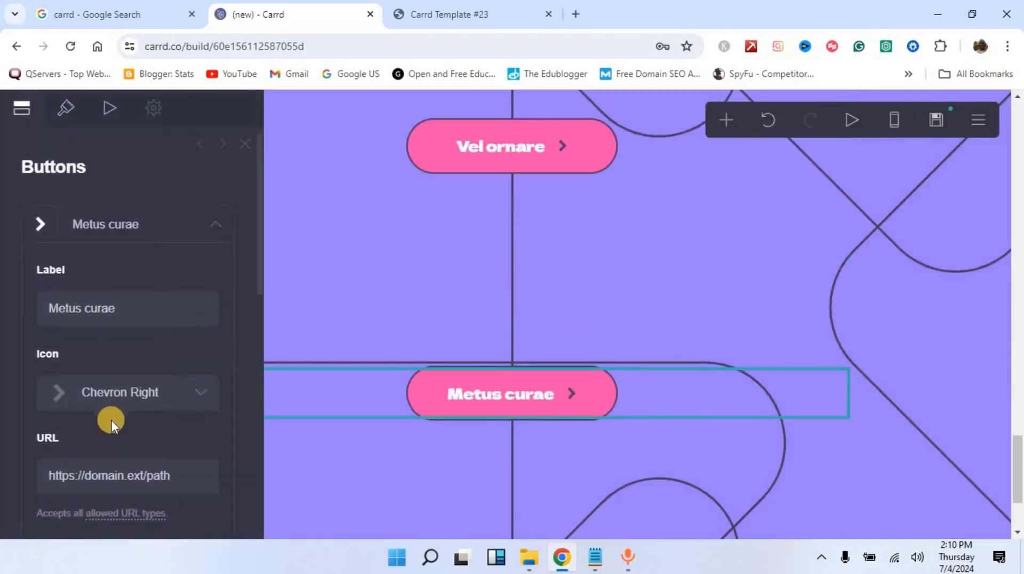
scroll(110, 422, down, 10)
click(62, 500)
scroll(407, 371, down, 2)
scroll(407, 372, up, 6)
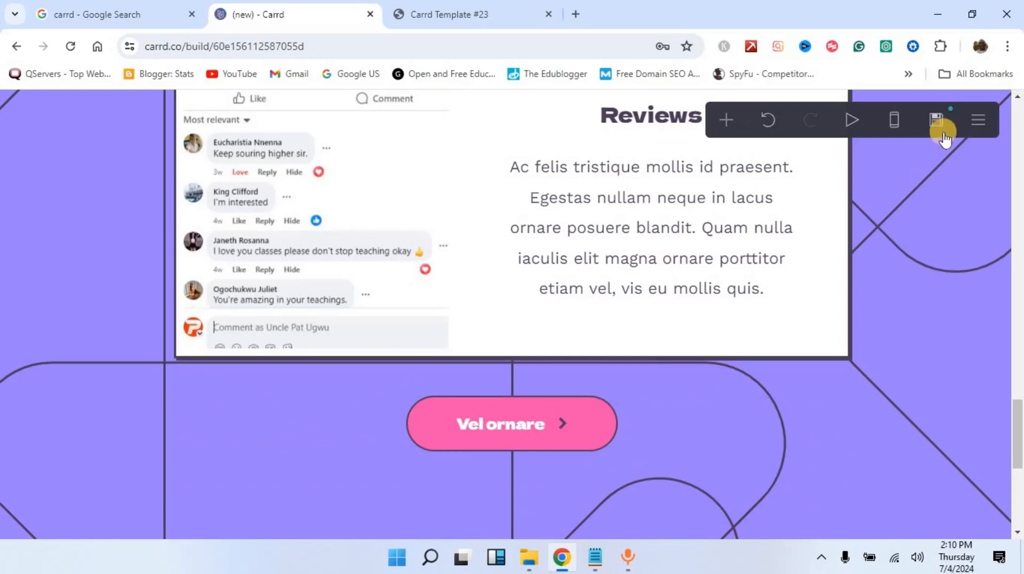
- Publish the site to the farmnow carrd.co URL and verify the new Carrd account through the emailed verification link
click(978, 119)
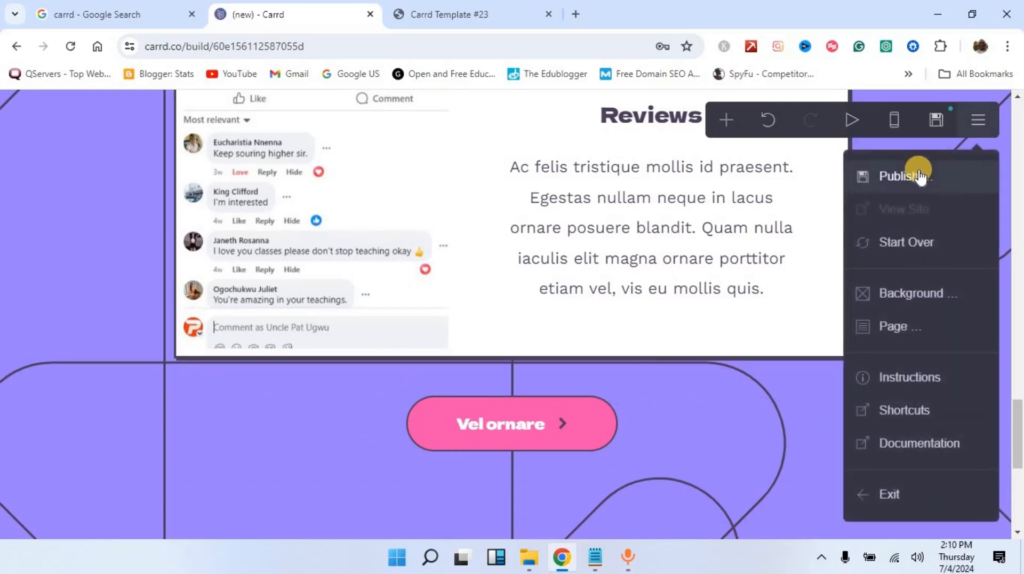
click(953, 177)
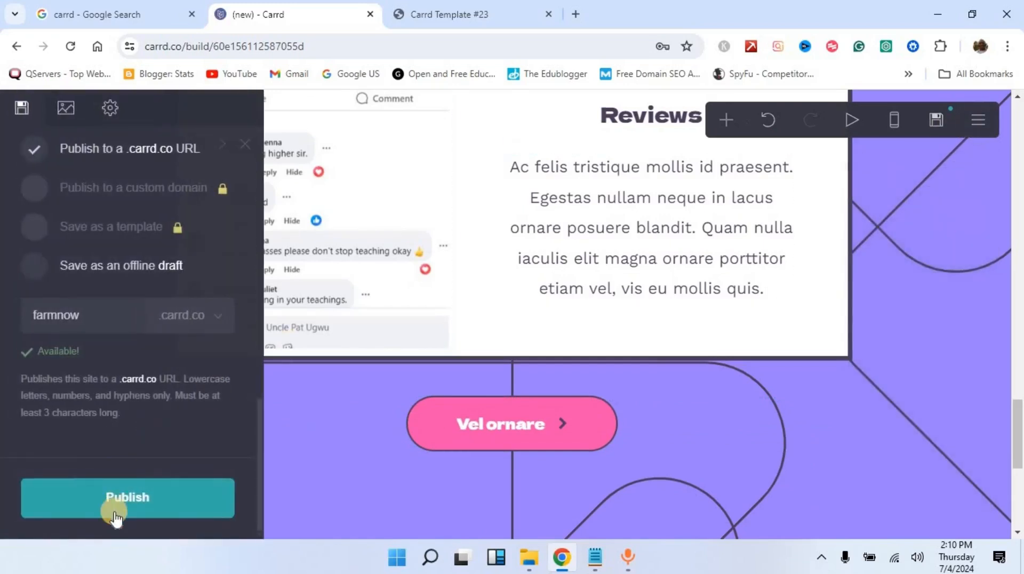
click(125, 510)
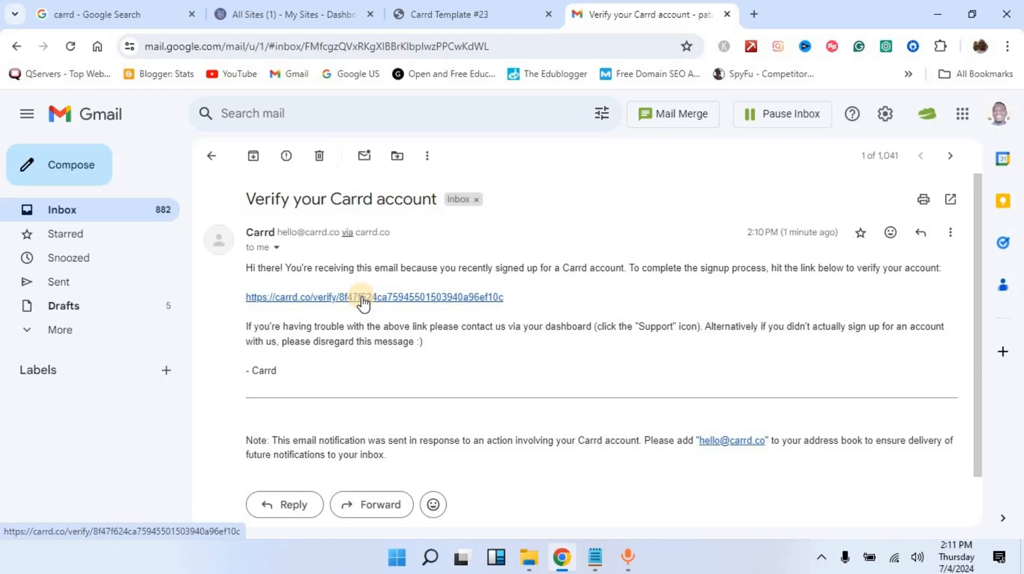
click(361, 298)
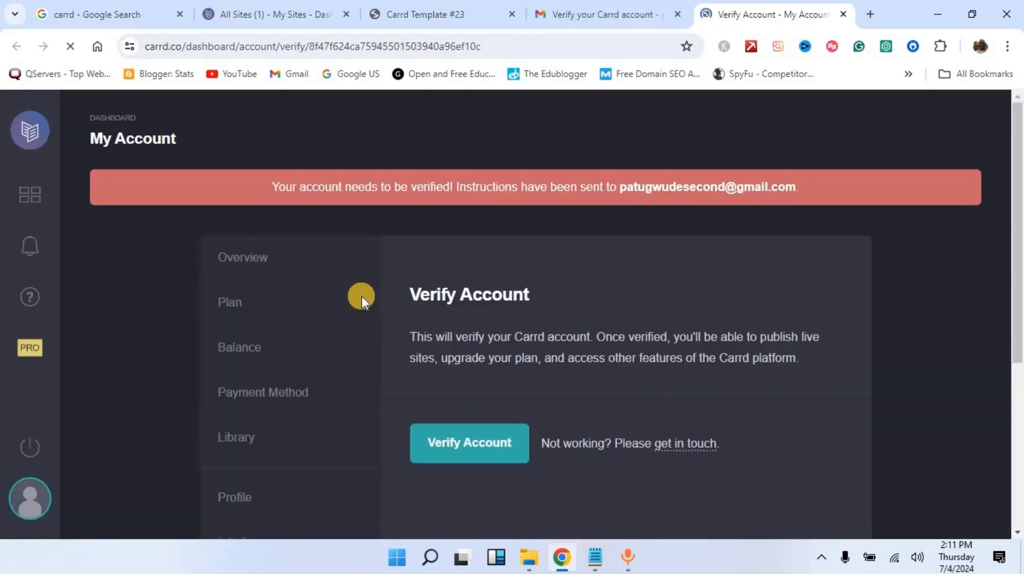
click(499, 445)
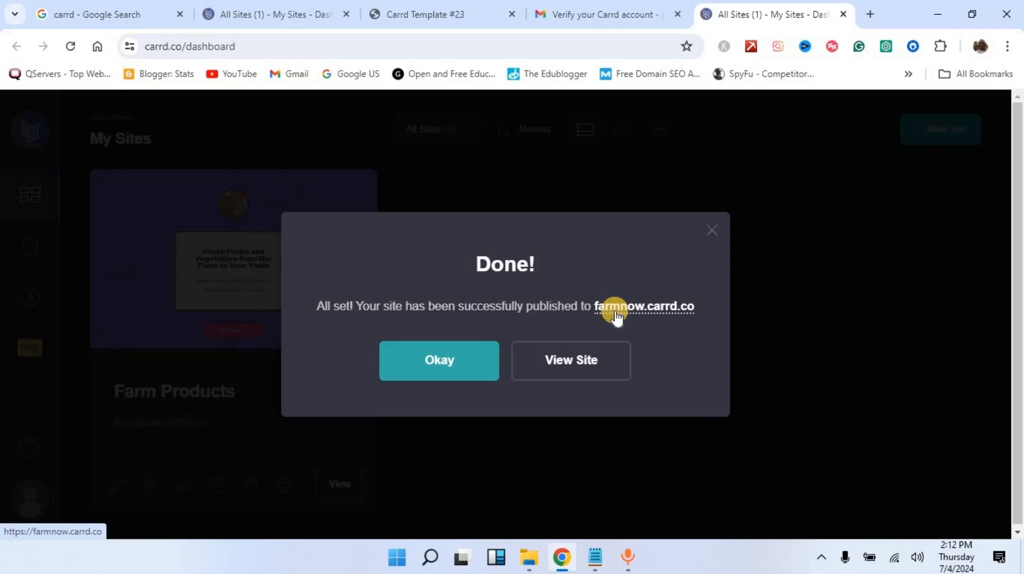
- Open the published farmnow.carrd.co site and review its header, Pay Now button and sections
click(576, 366)
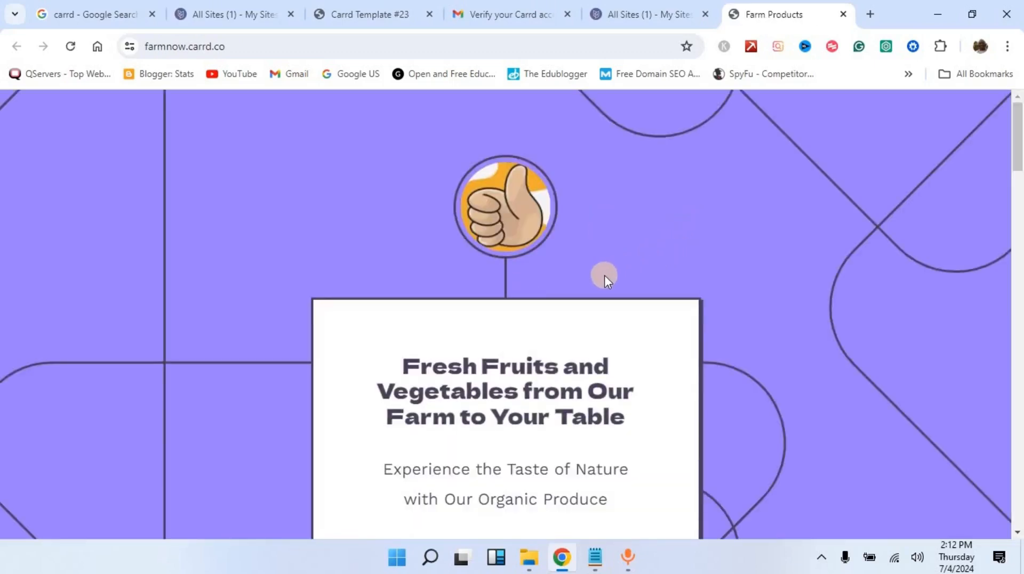
scroll(515, 322, down, 1)
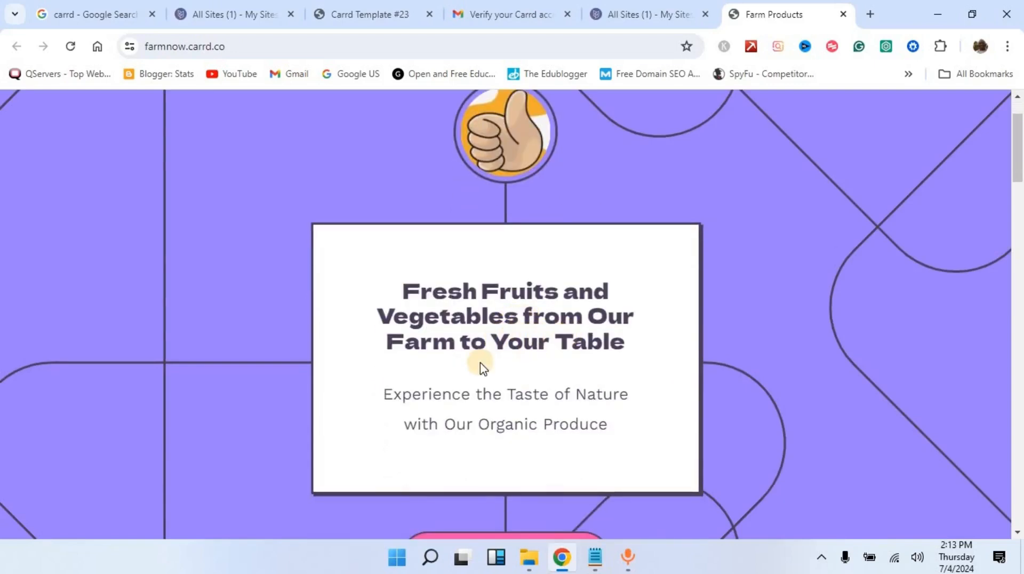
scroll(478, 344, down, 3)
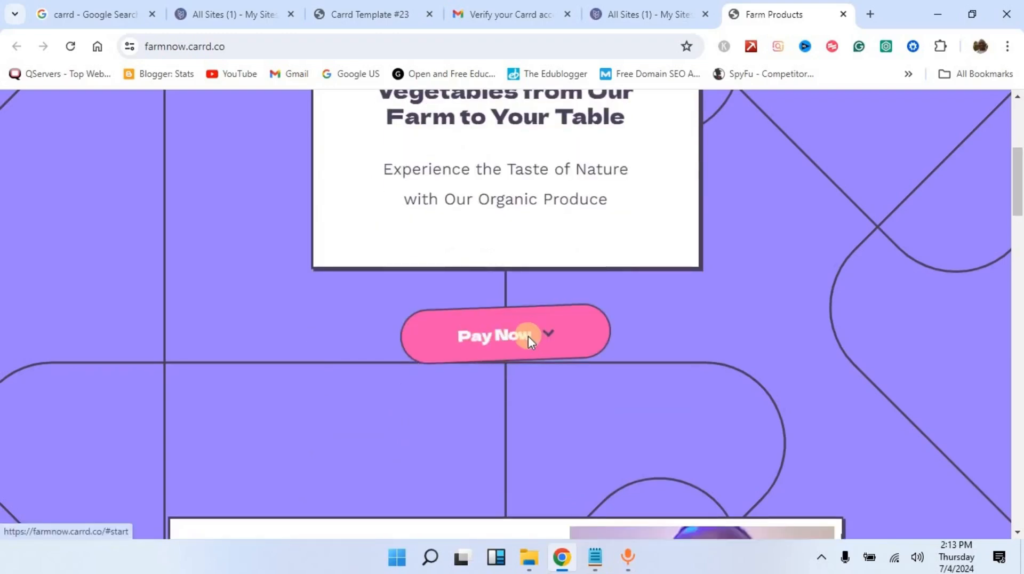
scroll(528, 337, down, 2)
scroll(491, 347, down, 2)
scroll(492, 349, down, 3)
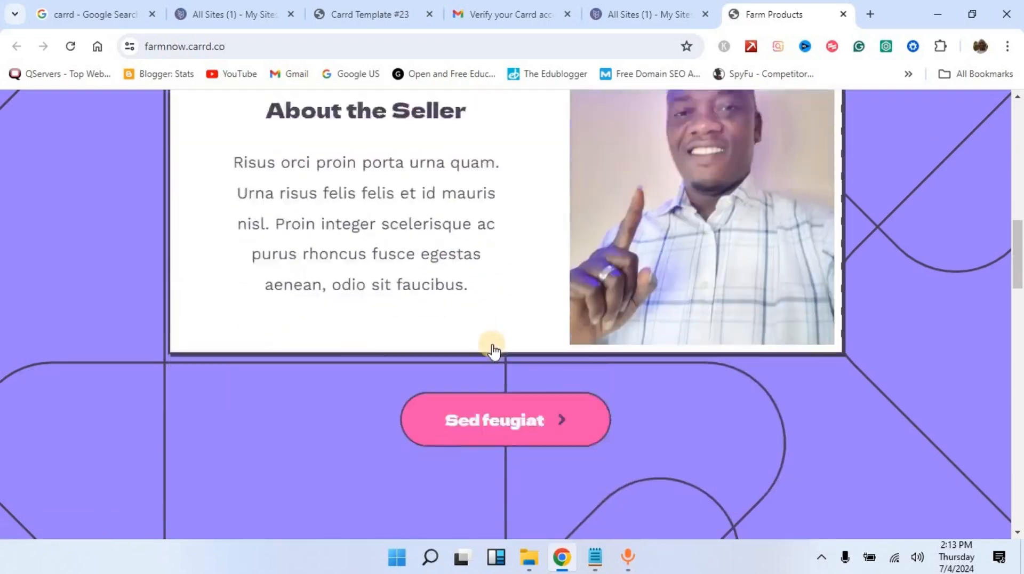
scroll(491, 353, down, 5)
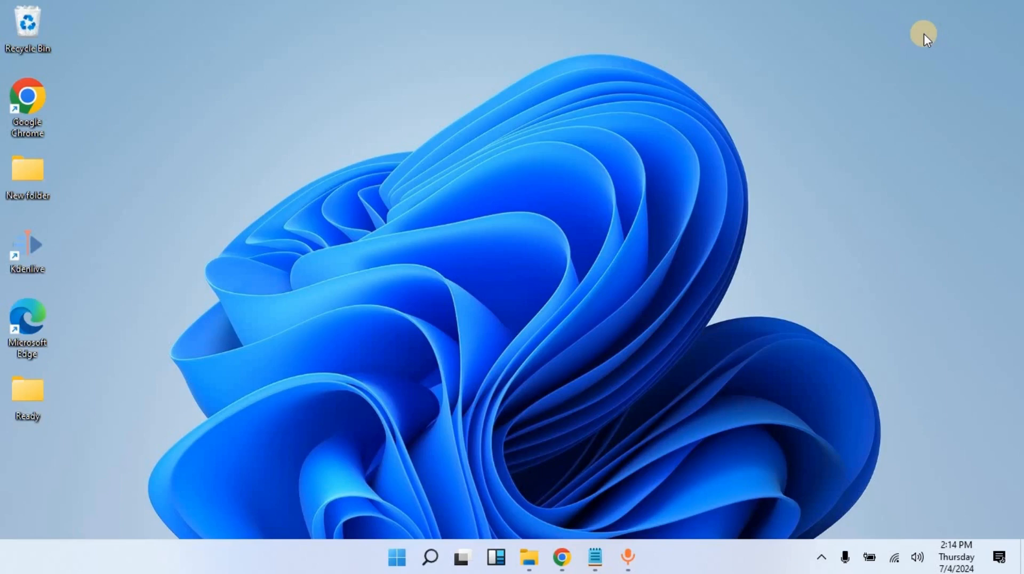
- Switch back to Chrome, search the web for "google sites" and open the Google Sites sign-in result
click(564, 565)
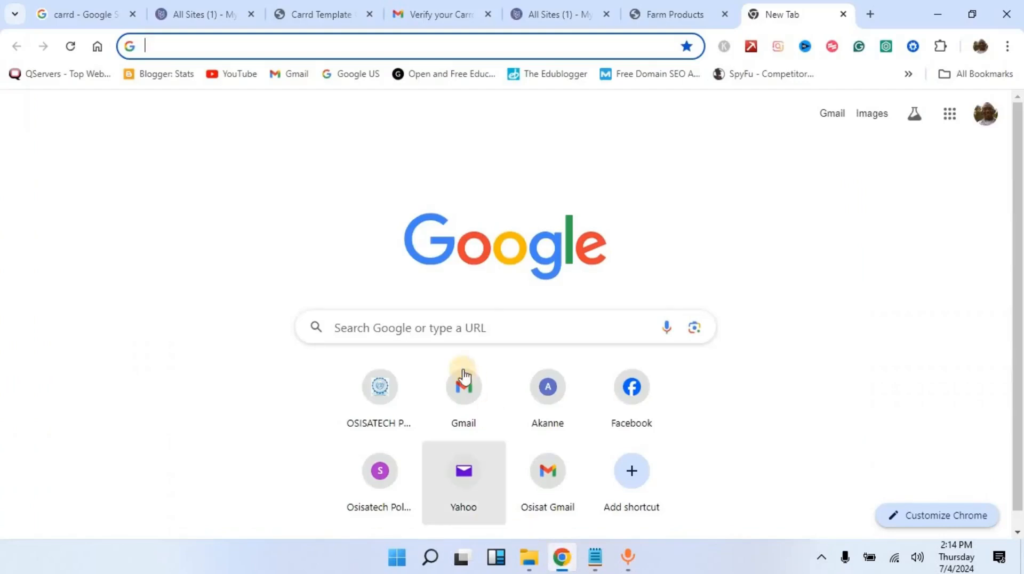
click(447, 241)
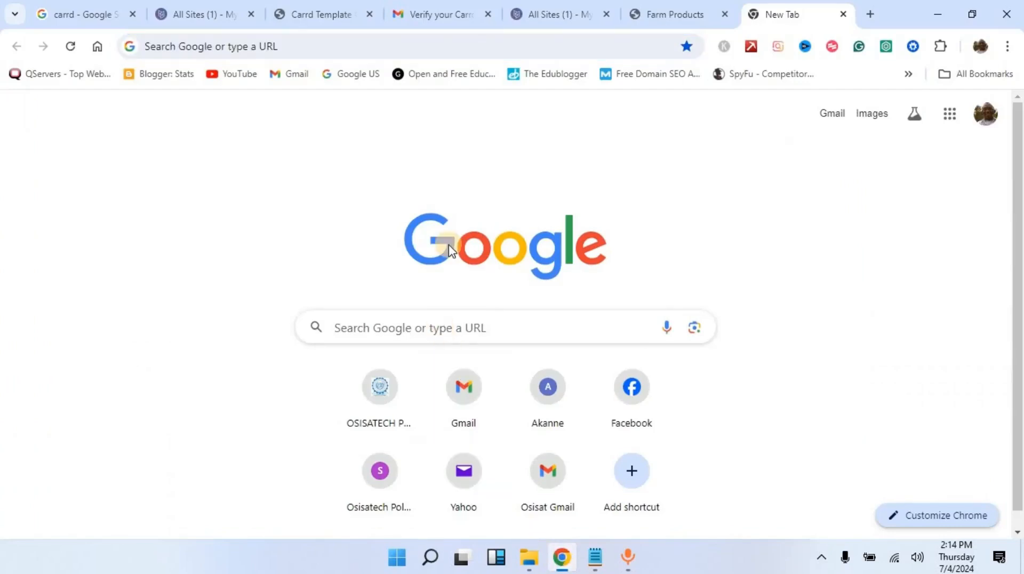
click(311, 46)
text(google sites)
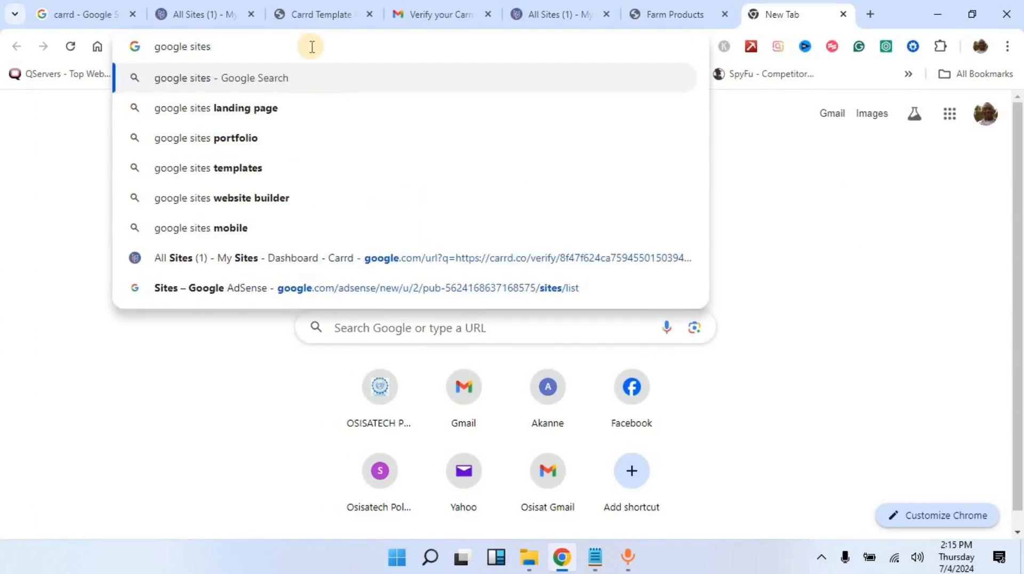
key(Return)
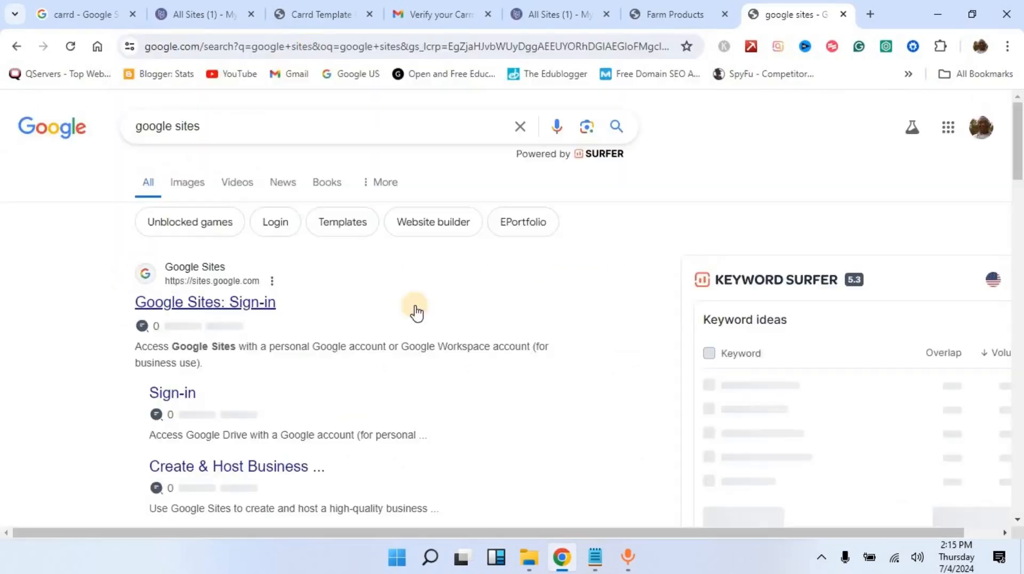
click(218, 307)
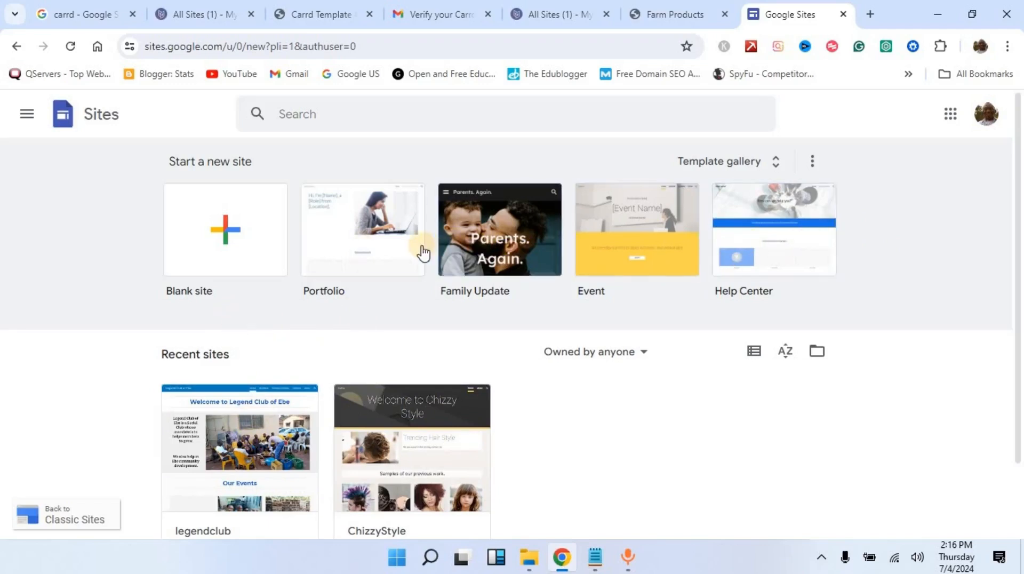
- Create a blank site in Google Sites and select the page title block in its header
click(215, 248)
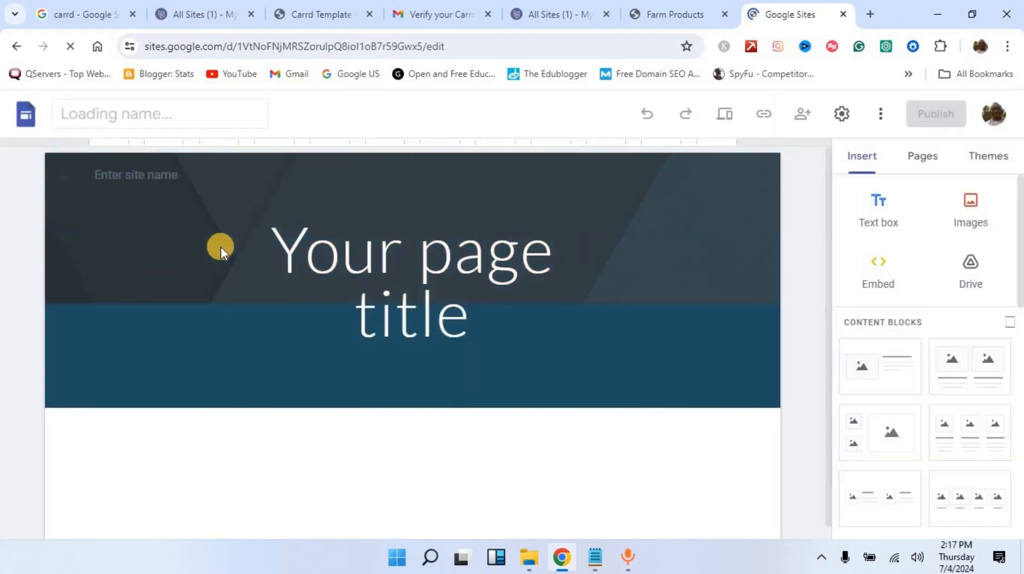
click(454, 290)
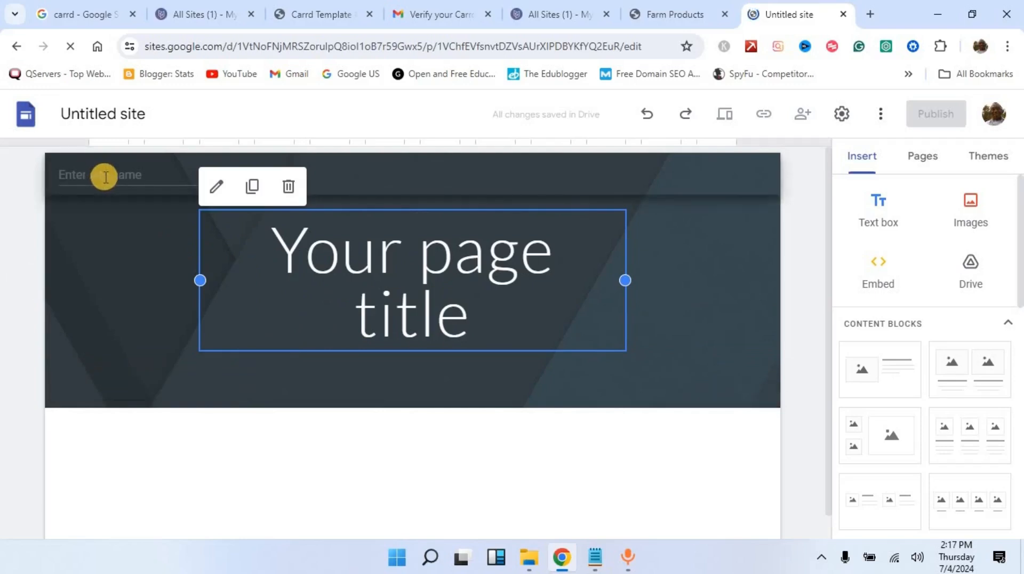
scroll(691, 359, down, 1)
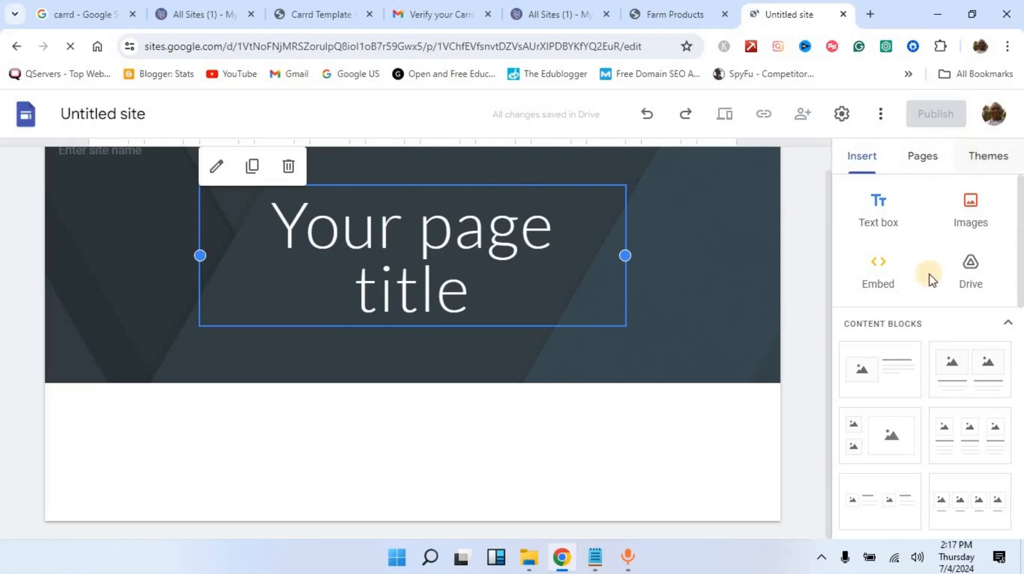
- Look through the available insert elements and themes, and apply the Impression theme to the site
scroll(942, 274, down, 4)
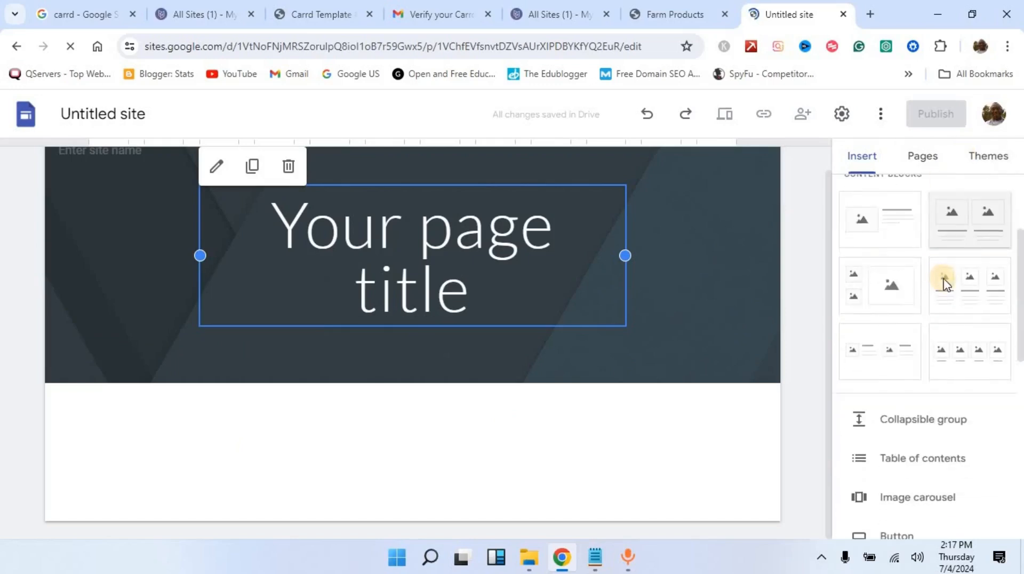
scroll(942, 279, up, 4)
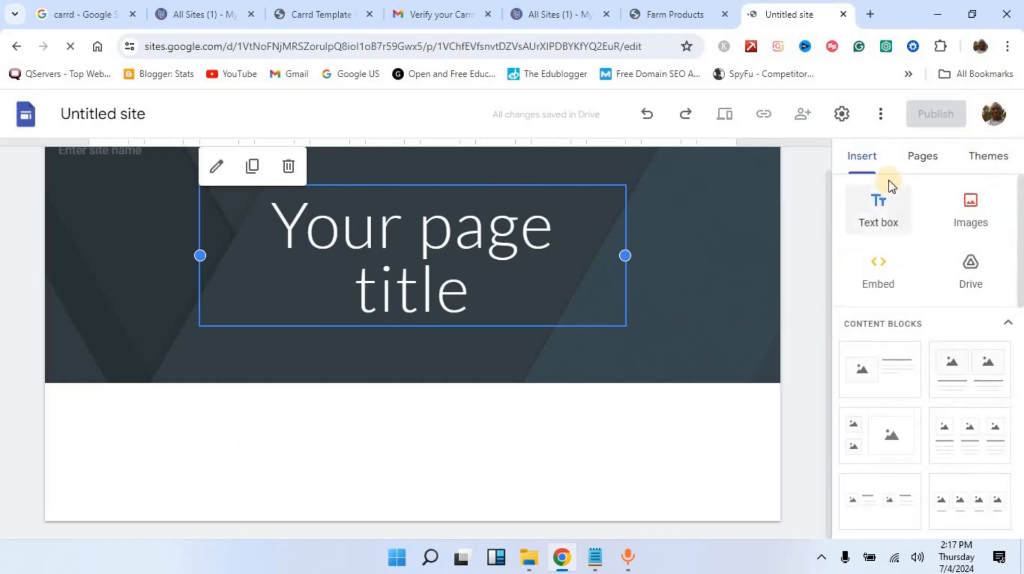
click(993, 158)
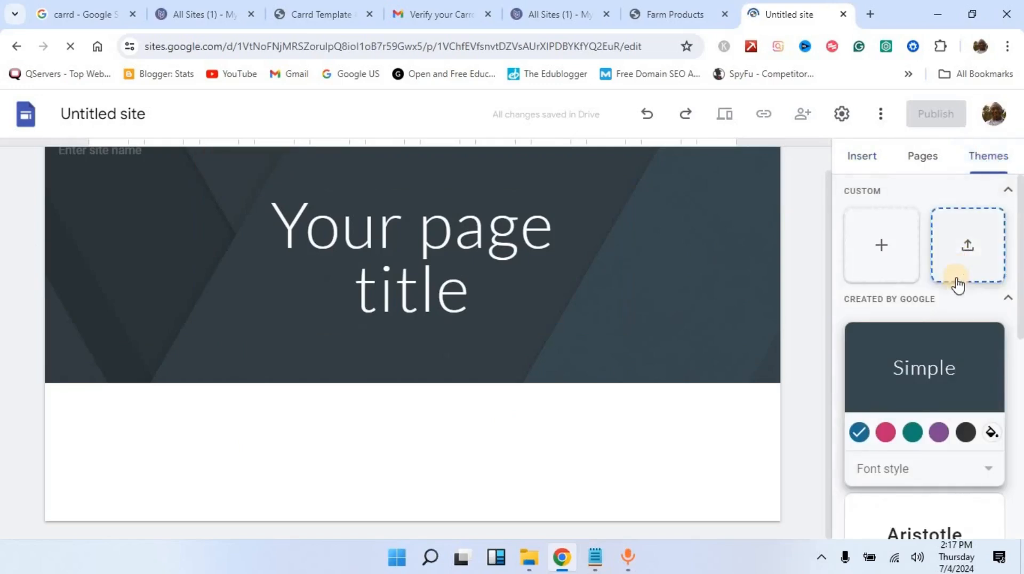
scroll(955, 288, down, 1)
scroll(954, 299, down, 7)
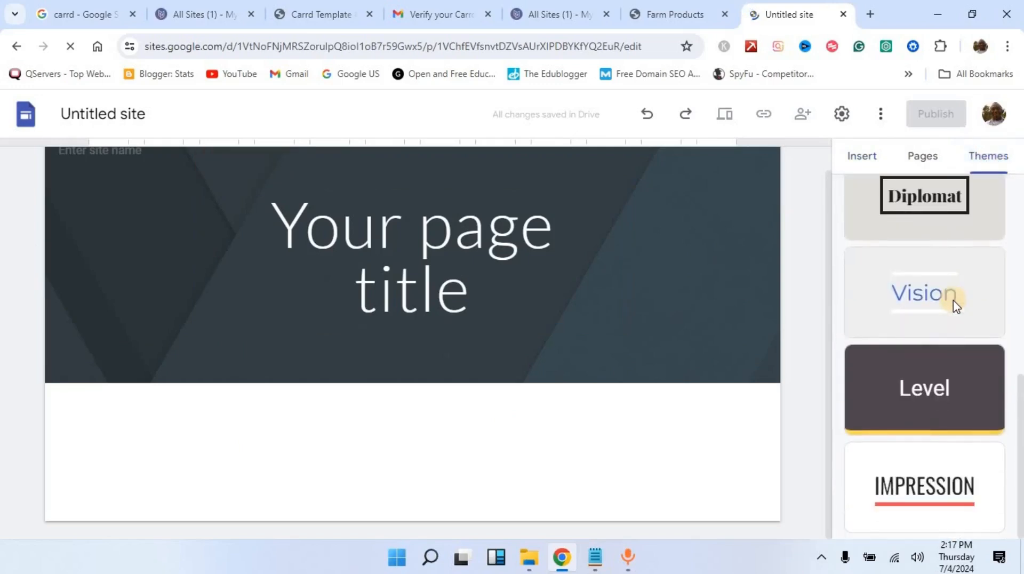
click(952, 488)
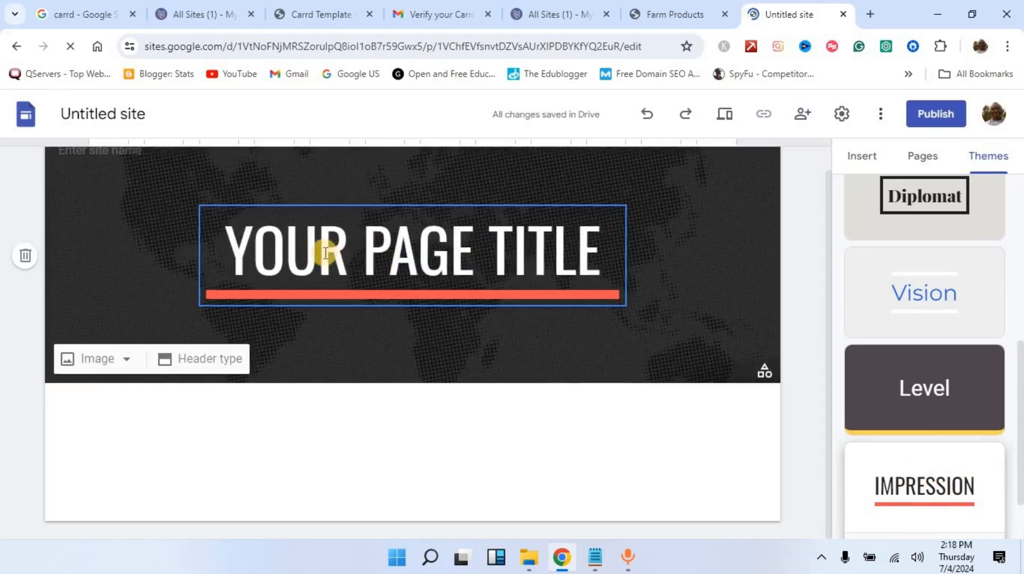
- Replace the header's page title with "FRESH FRUITS AND VEGETABLES FROM OUR FARM TO YOUR TABLE" and set its font size to 30
click(414, 252)
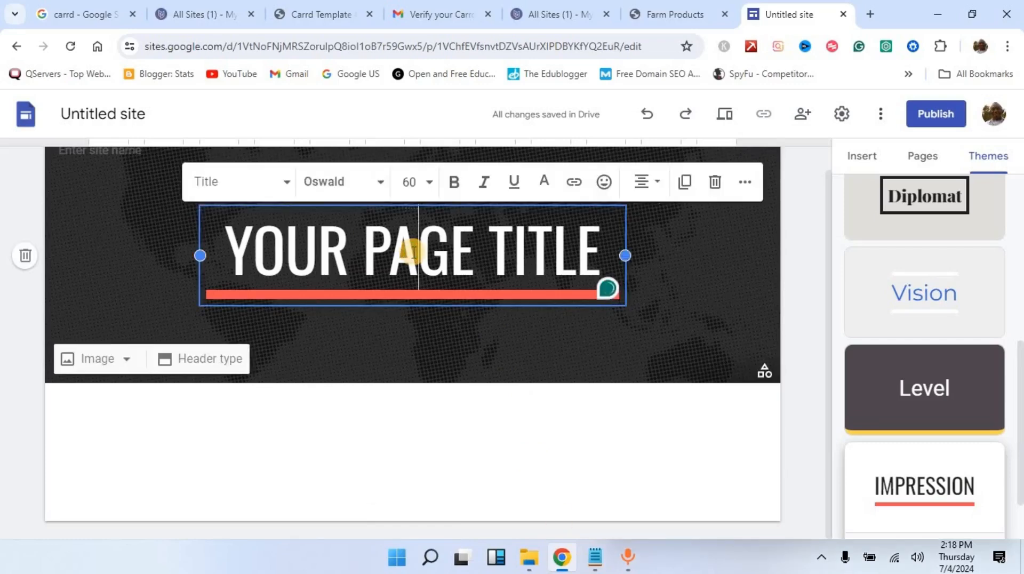
key(ctrl+a)
text(FRESH FRUITS AND VEGETABLES FROM OUR FARM TO YOUR TABLE)
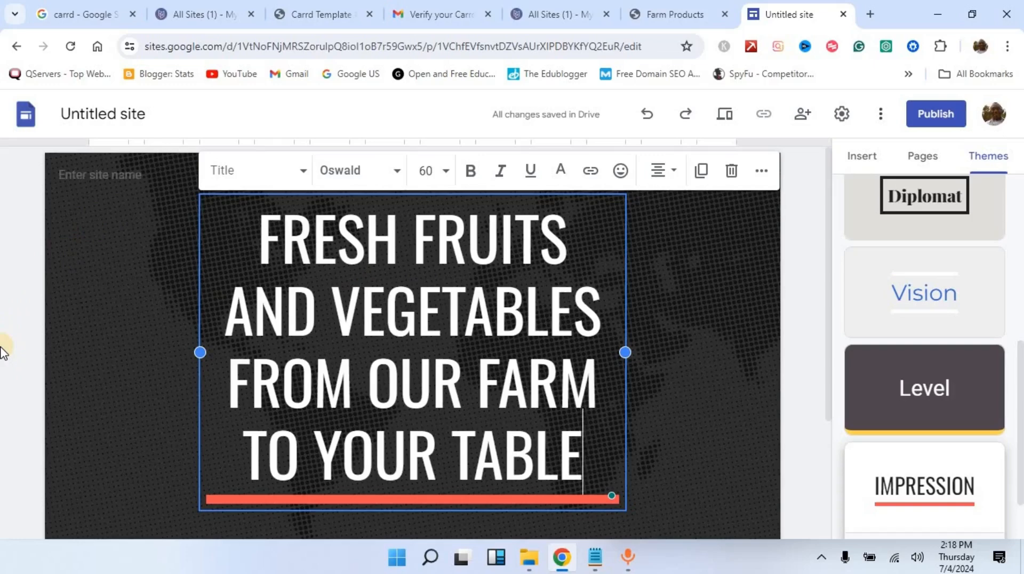
click(426, 171)
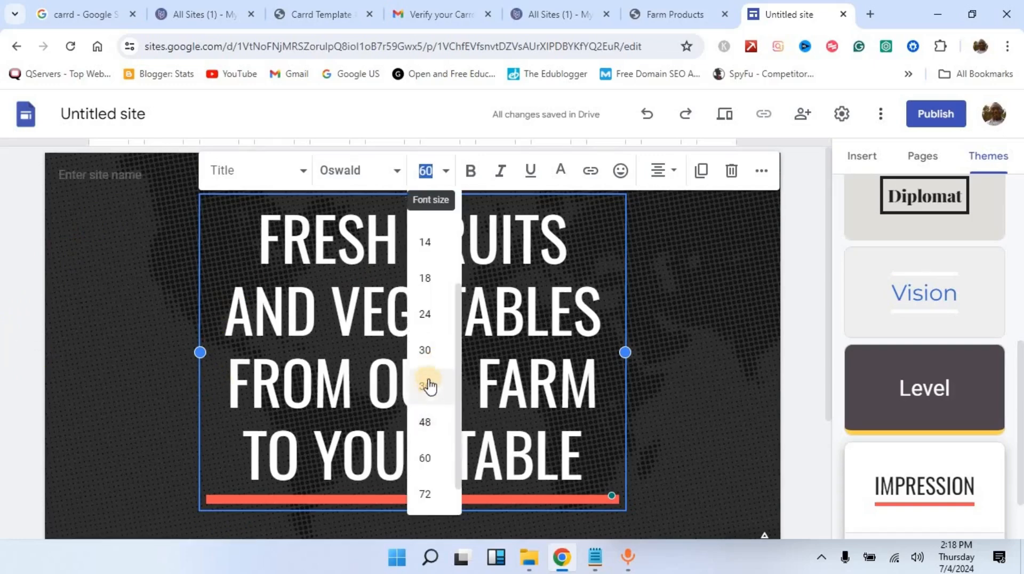
click(425, 351)
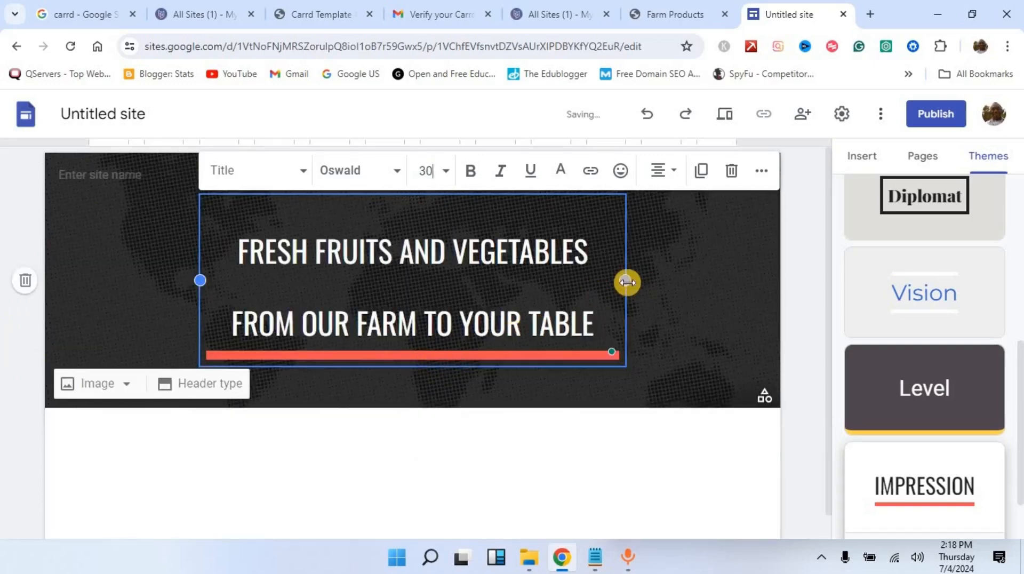
- Try a wider header title box, restore its original width, and deselect it
drag(668, 281, 700, 277)
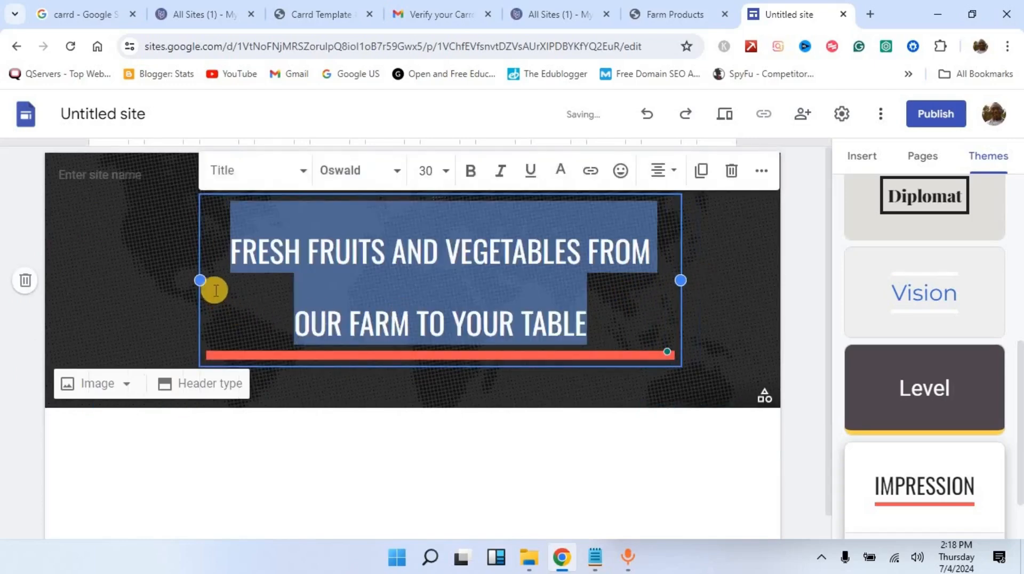
mouse_move(201, 280)
mouse_down()
mouse_move(139, 279)
mouse_move(199, 279)
mouse_up()
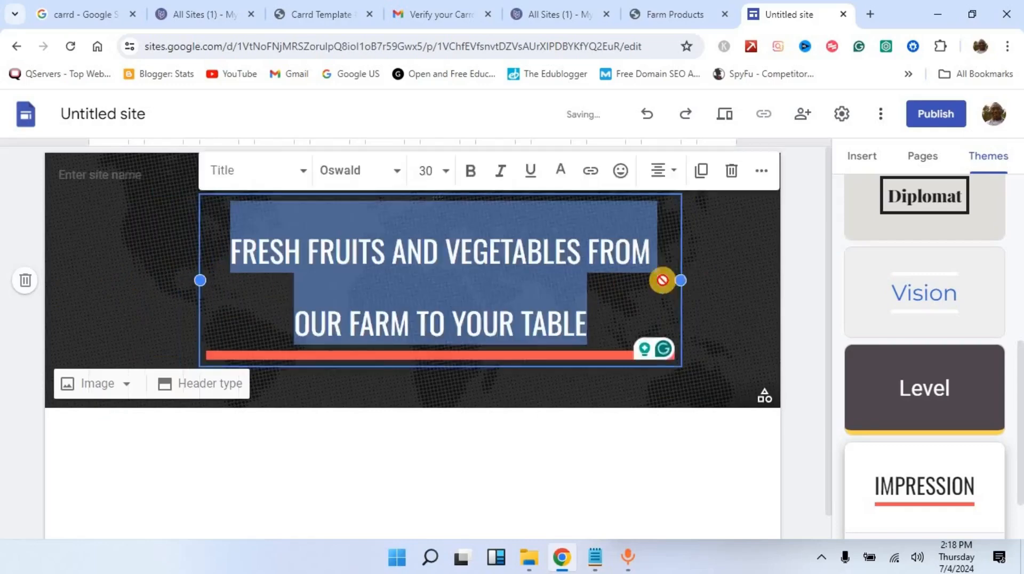
drag(680, 280, 626, 280)
click(495, 418)
click(529, 323)
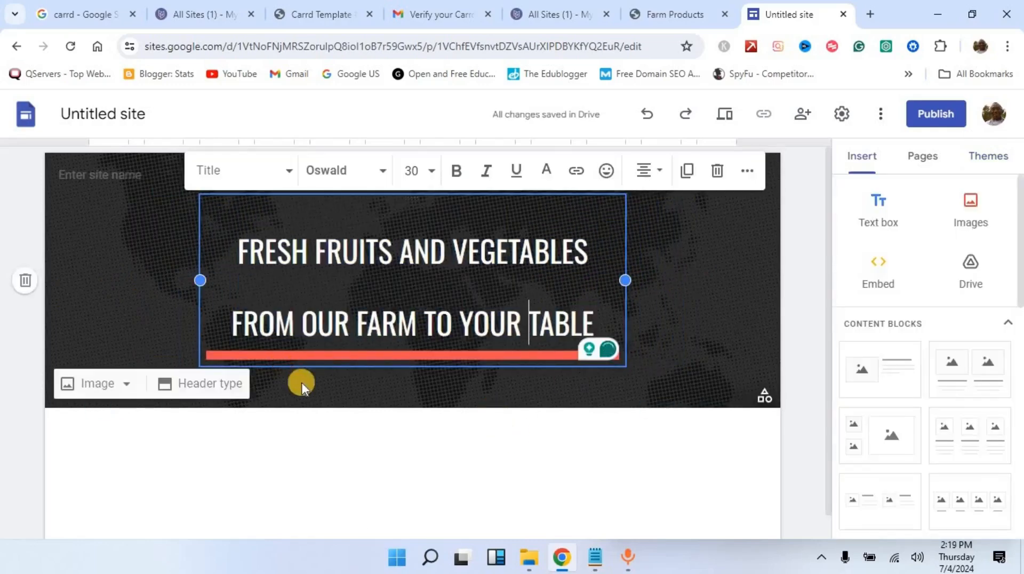
click(347, 445)
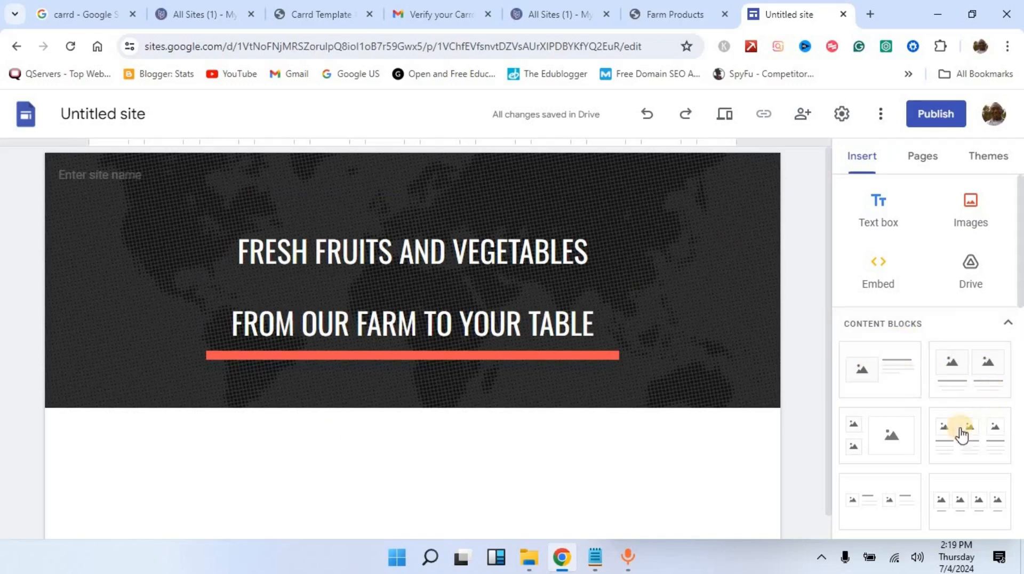
- Insert the content block with one image beside text, and upload the "academic research projects" picture from Downloads into its image placeholder
click(885, 375)
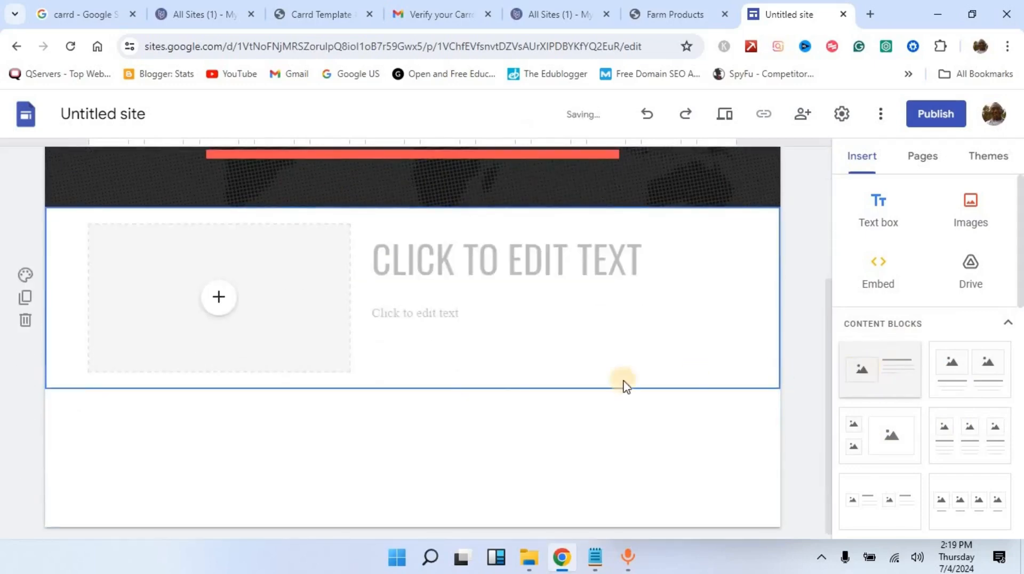
click(216, 301)
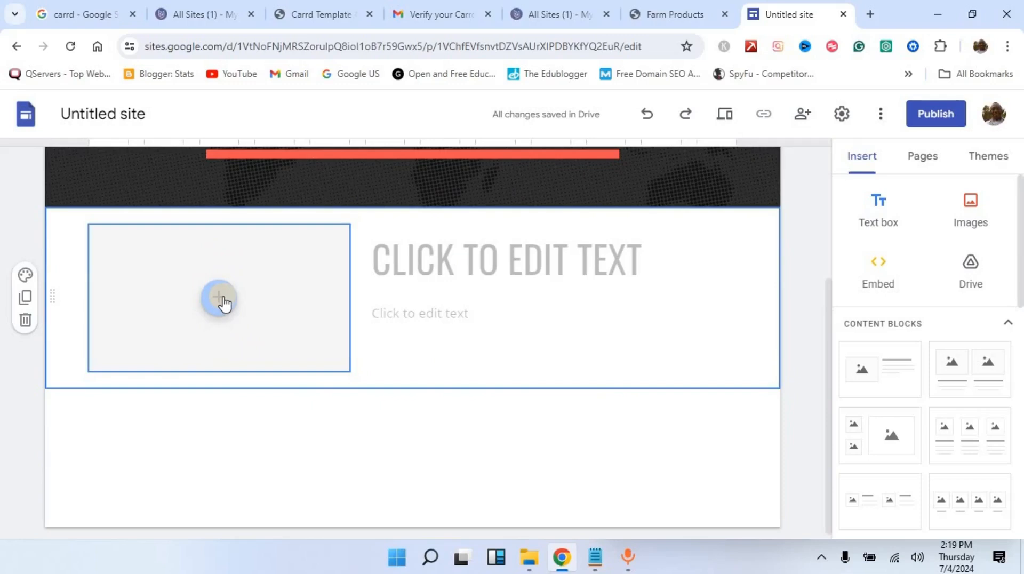
click(223, 299)
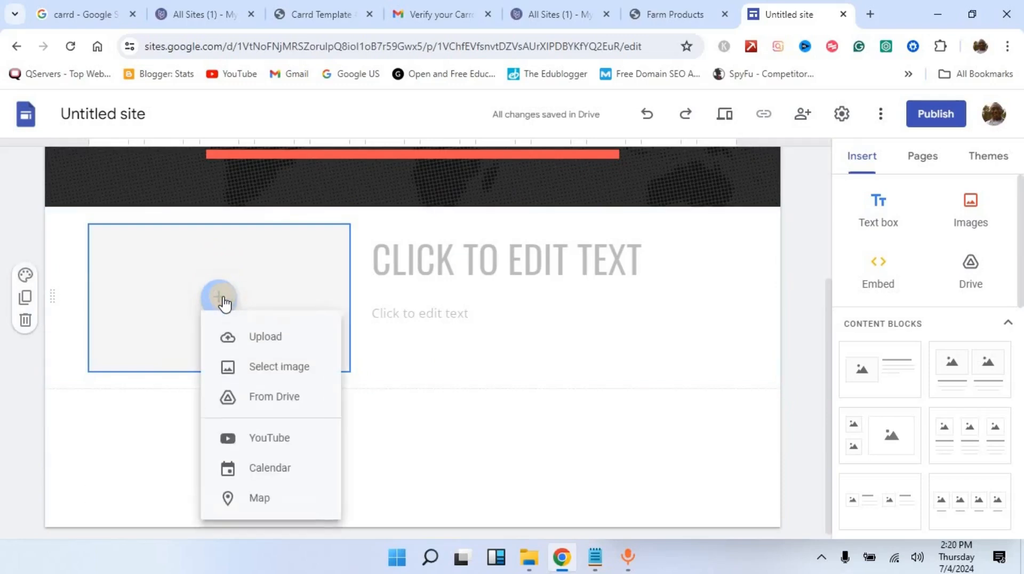
click(265, 338)
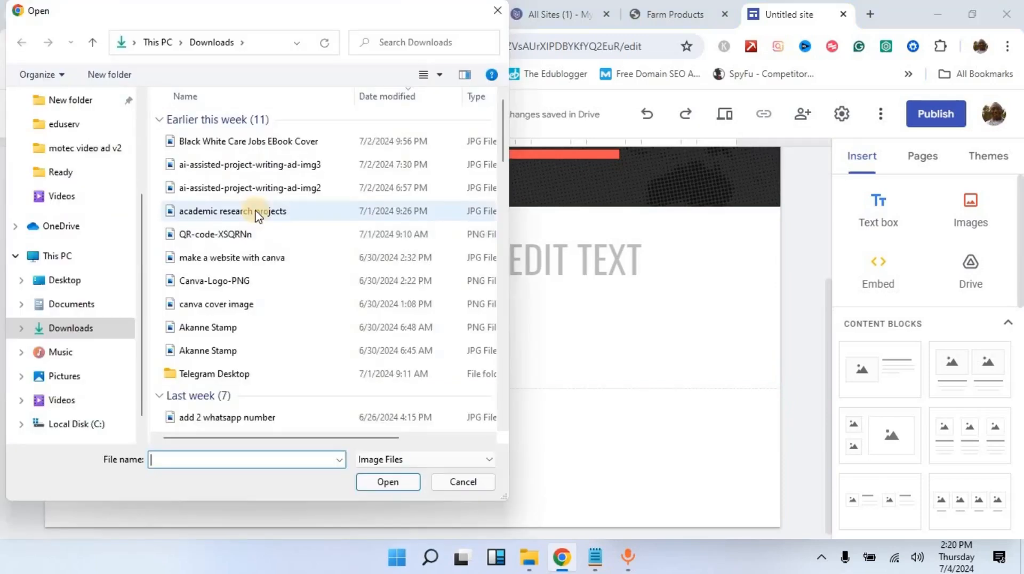
double_click(265, 211)
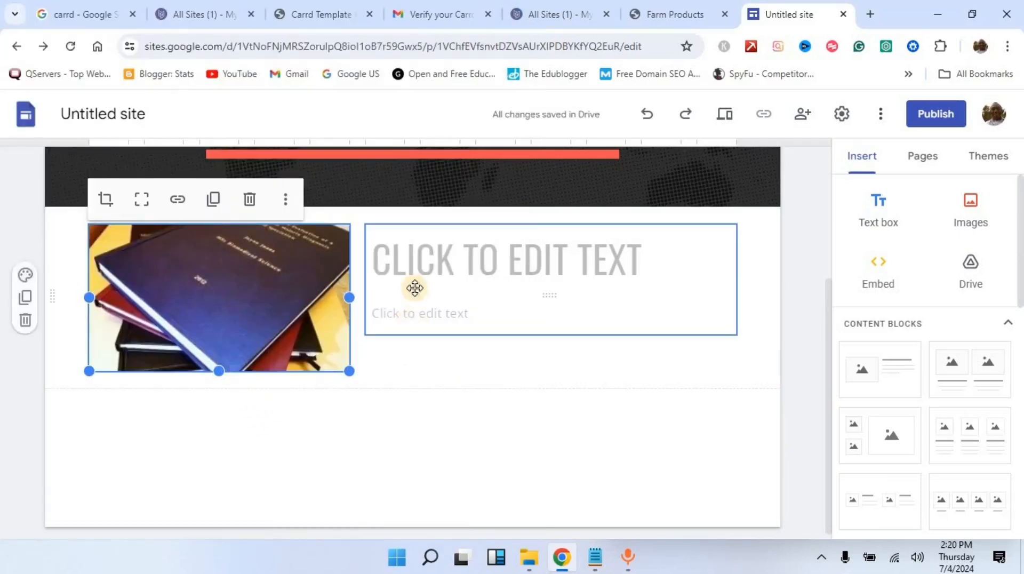
- Fill the block's heading with "FRESH PRODUCTS" and its body text with "Experience the Taste of Nature with Our Organic Produce"
click(411, 259)
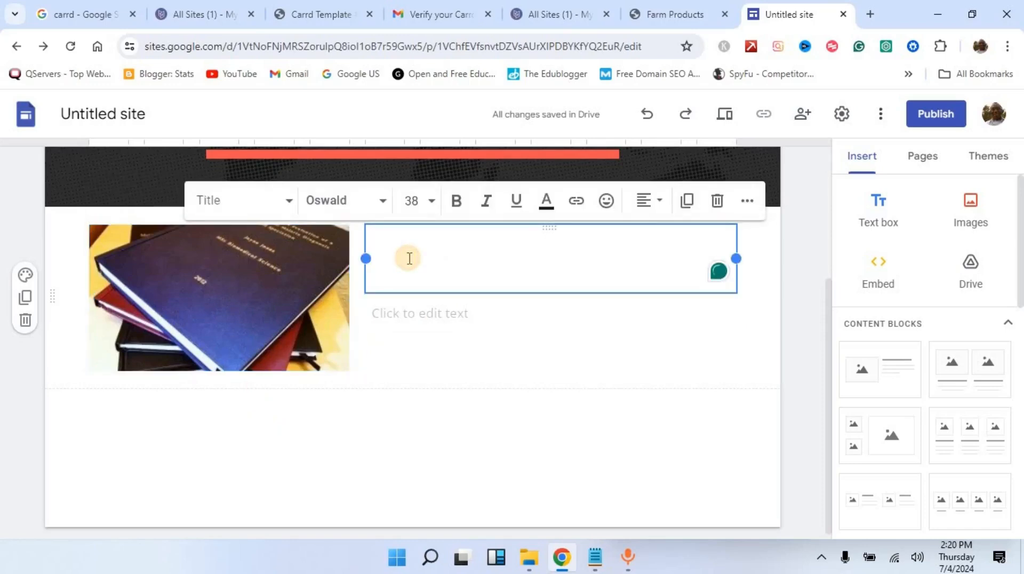
text(FRESH PRODUCTS)
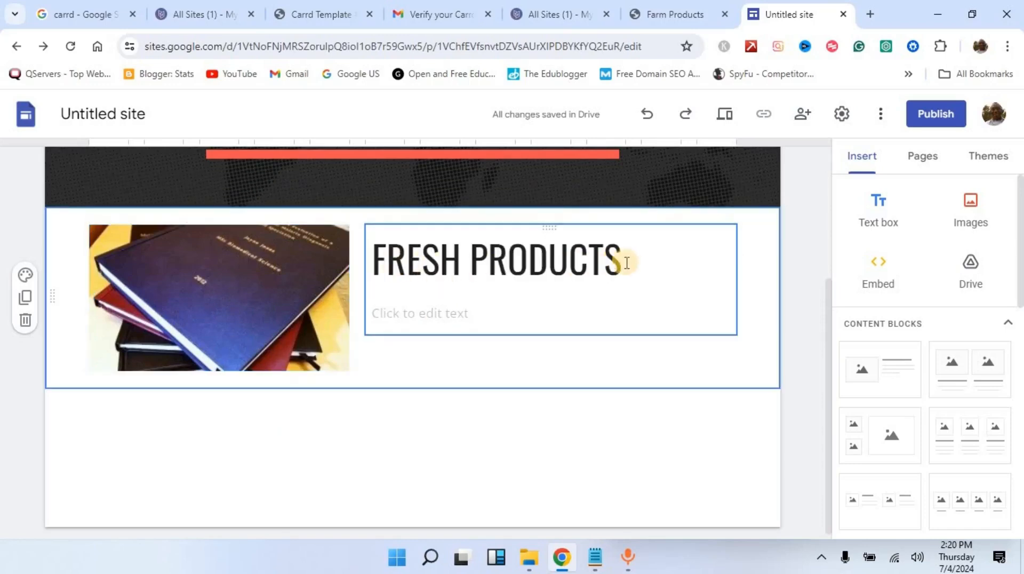
click(398, 313)
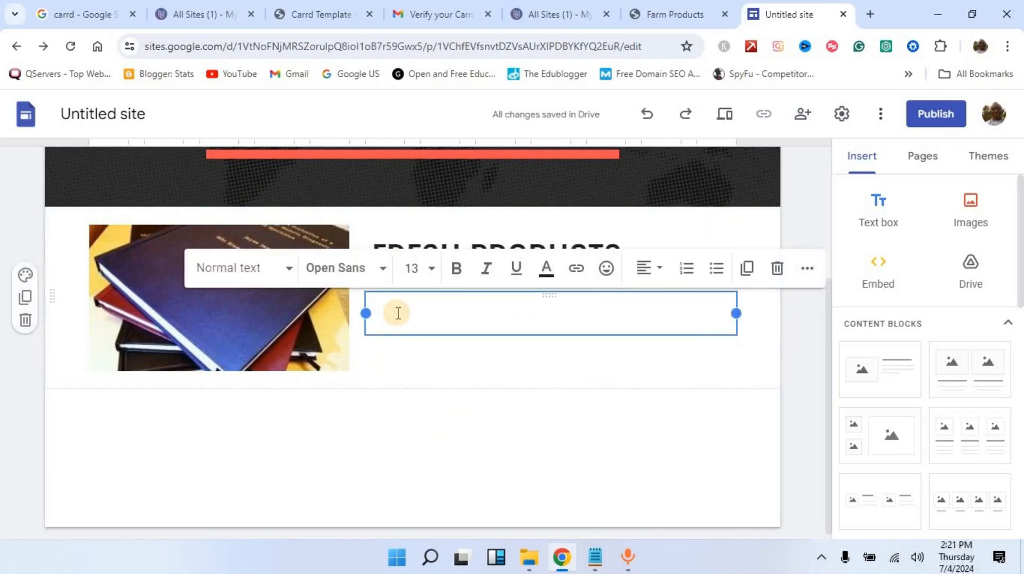
text(Experience the Taste of Nature with Our Organic Produce)
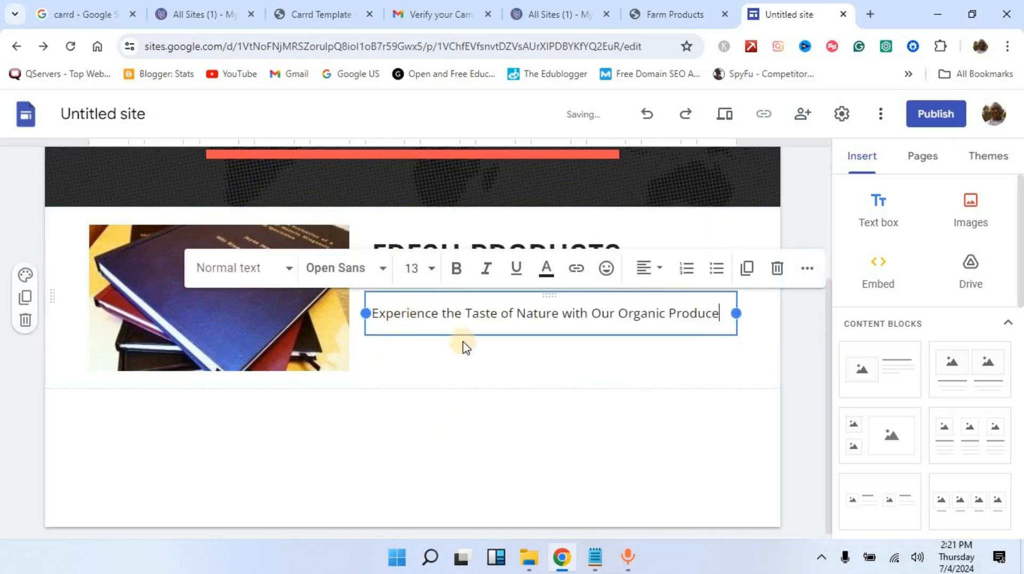
click(752, 346)
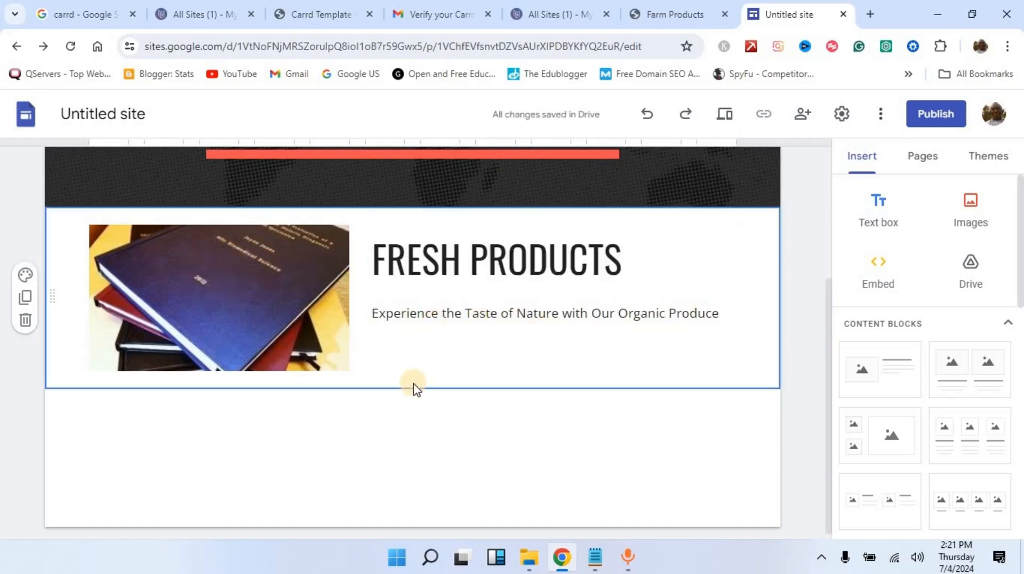
scroll(413, 384, up, 3)
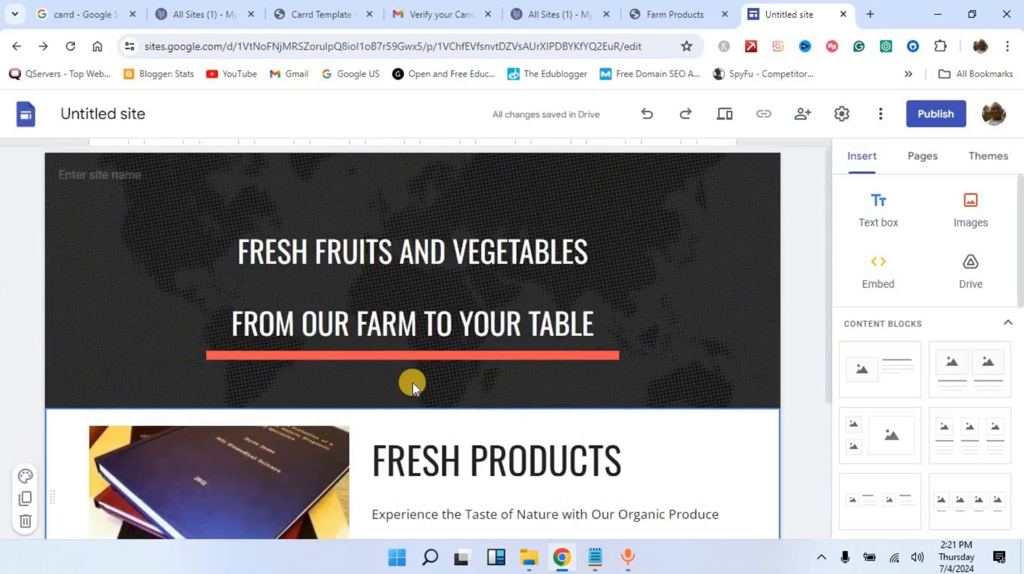
scroll(413, 384, down, 3)
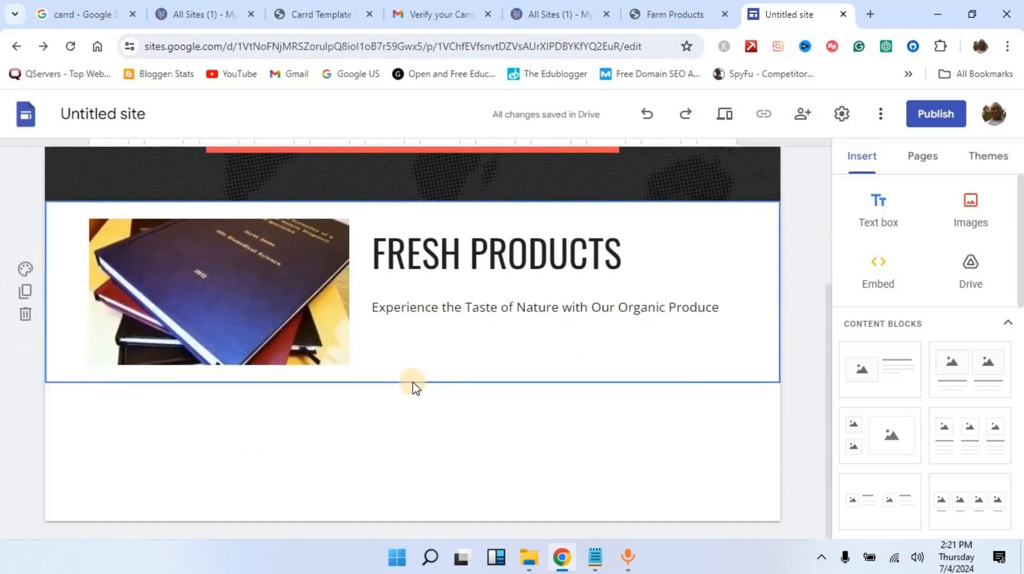
scroll(955, 379, down, 4)
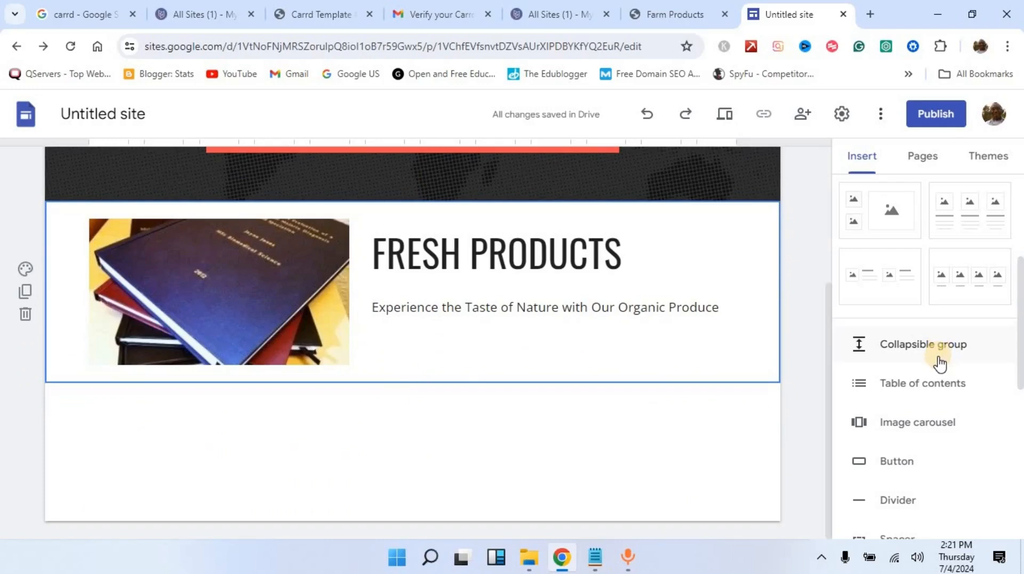
scroll(939, 363, down, 2)
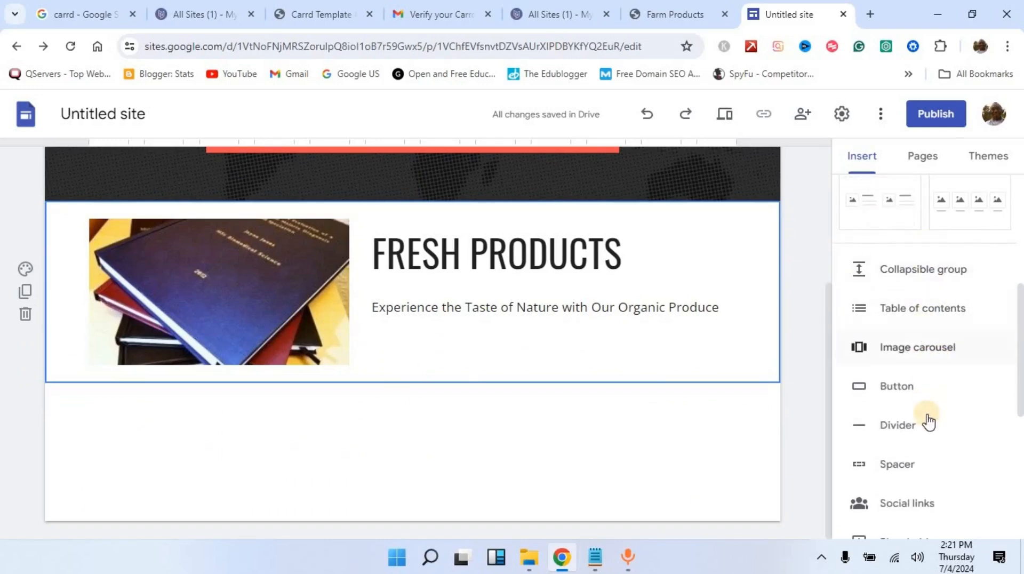
scroll(935, 304, up, 2)
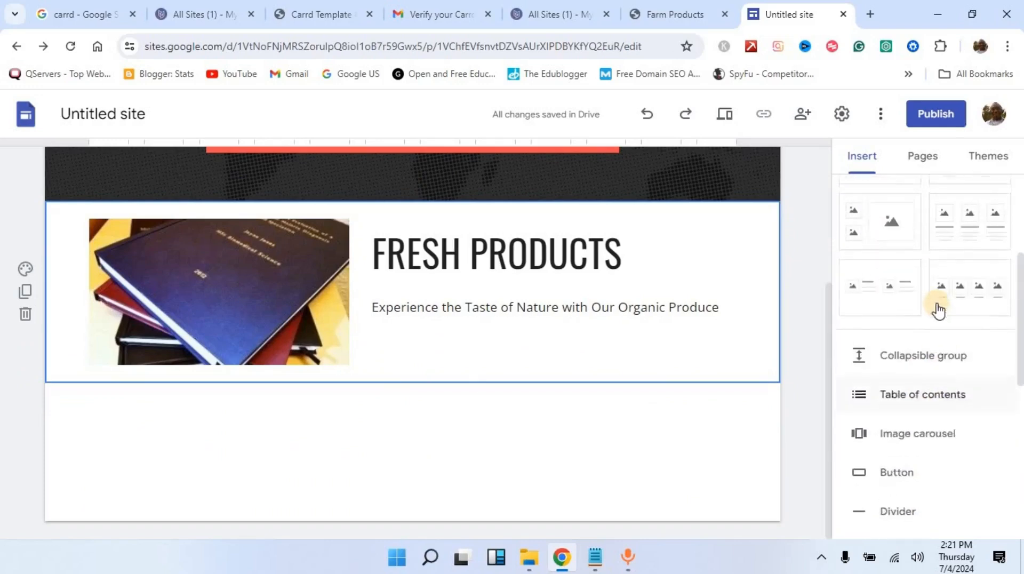
scroll(935, 304, down, 2)
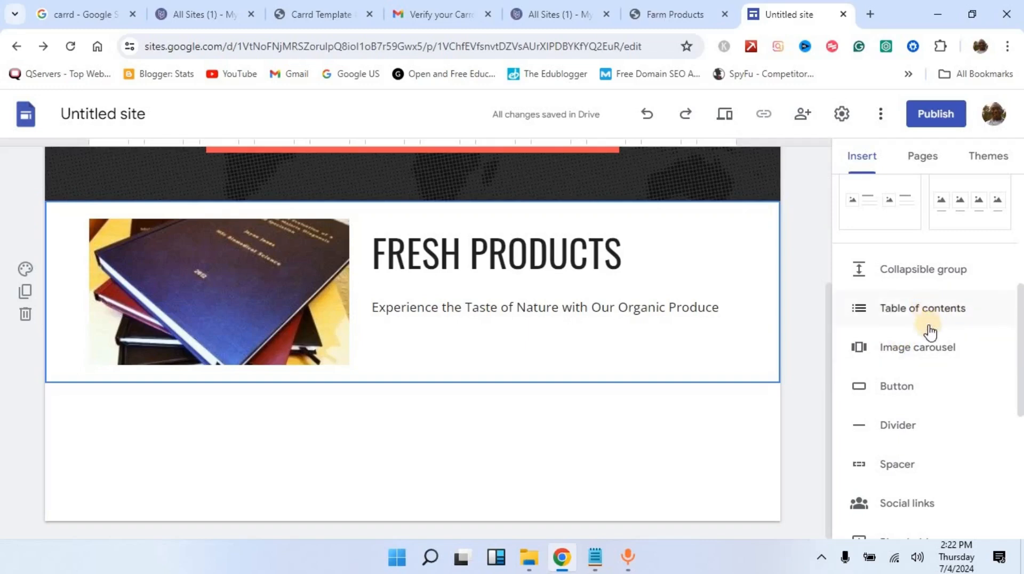
click(898, 387)
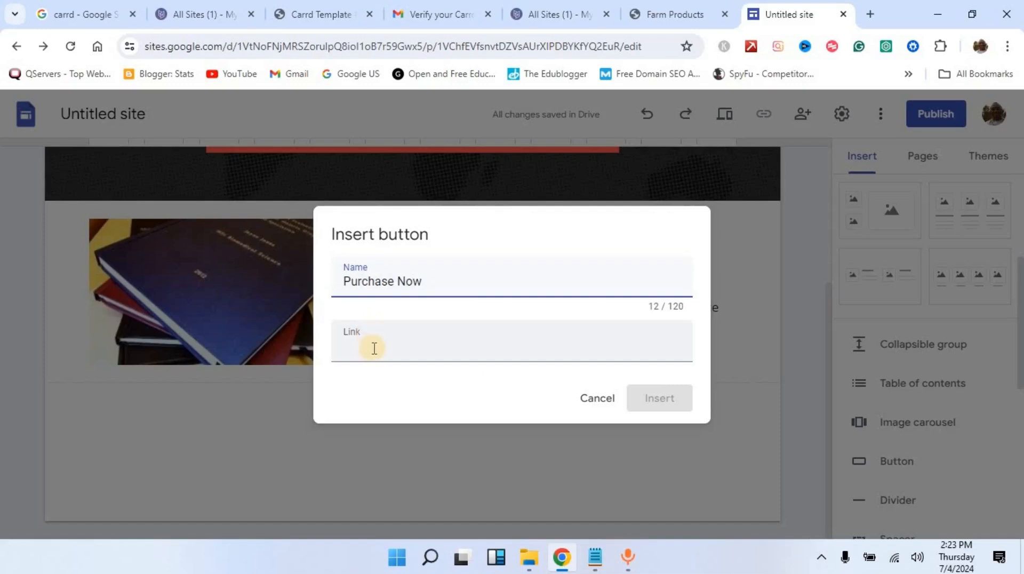
click(369, 350)
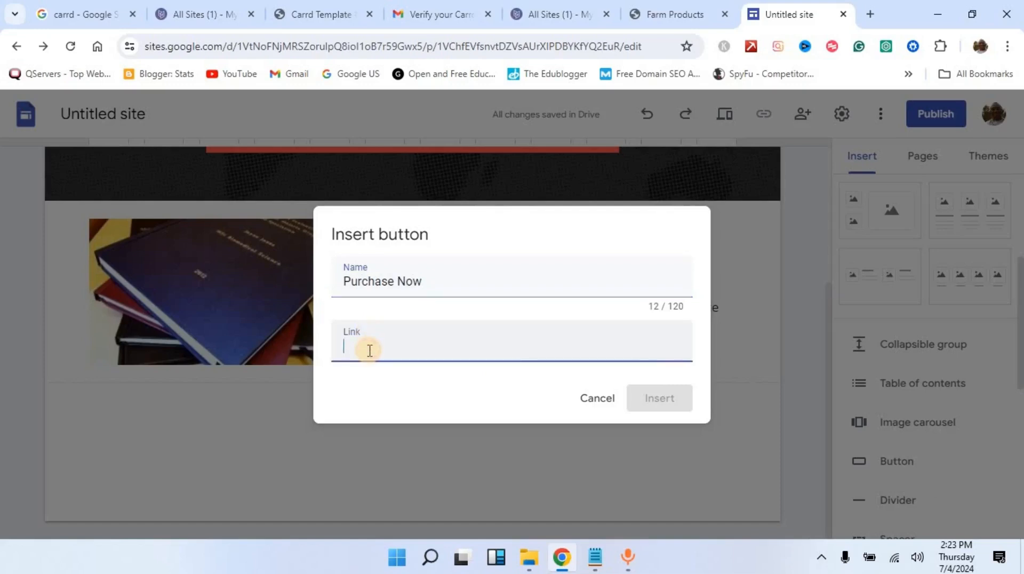
text(https://sites.google.com/)
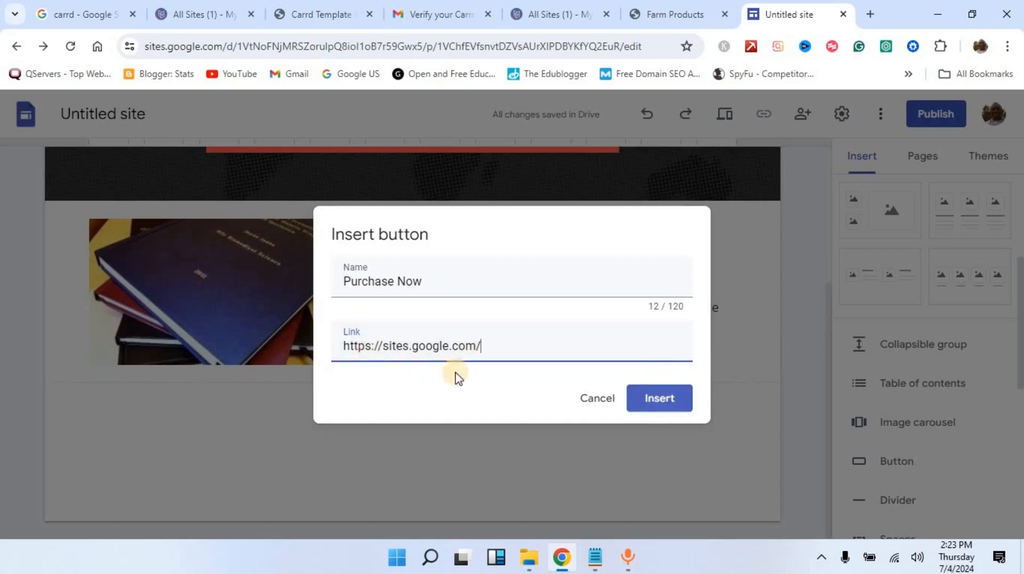
click(653, 398)
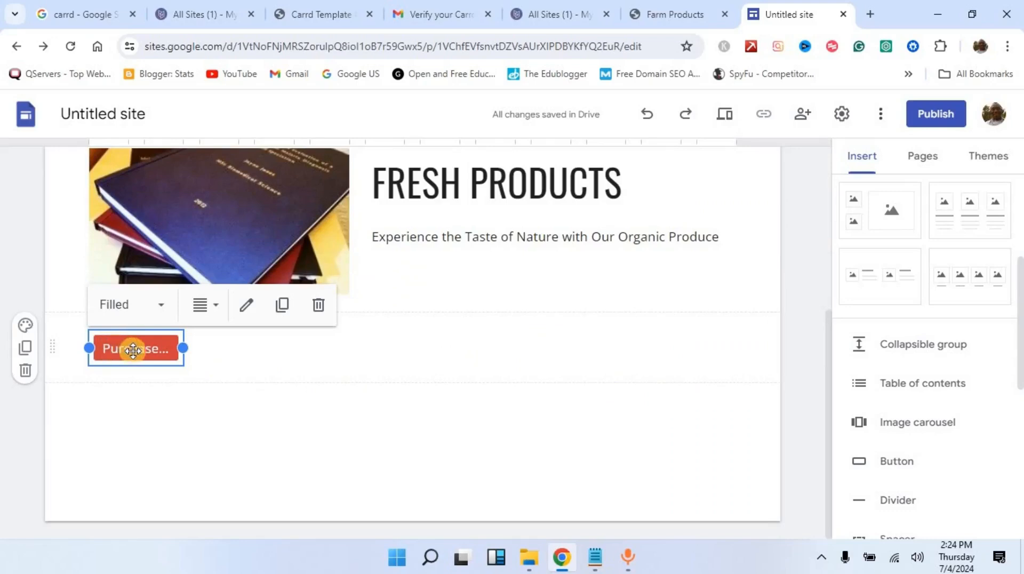
click(213, 315)
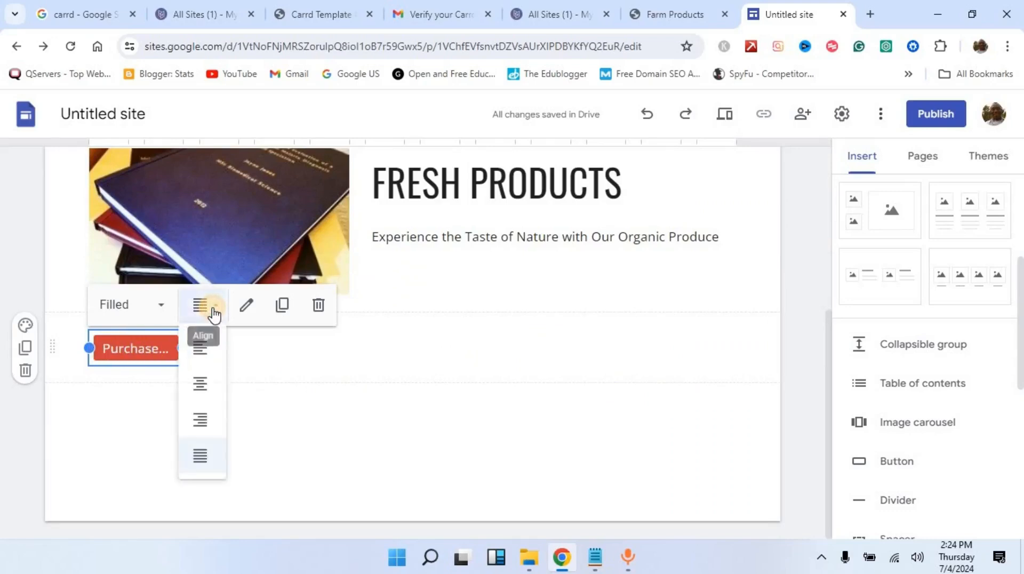
click(200, 385)
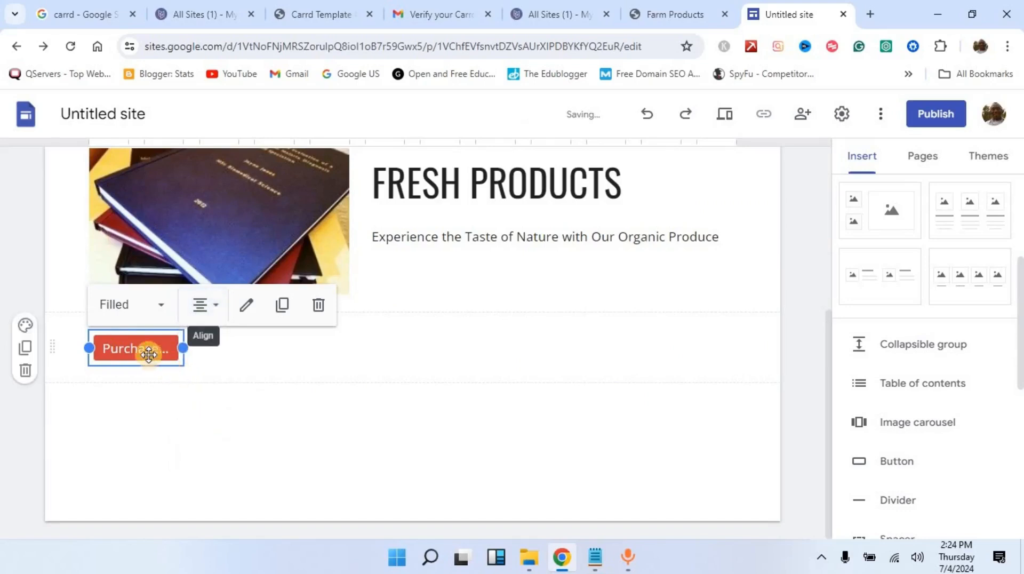
- Move the "Purchase Now" button to the horizontal centre of its section and view the section's colour styles
drag(147, 353, 418, 347)
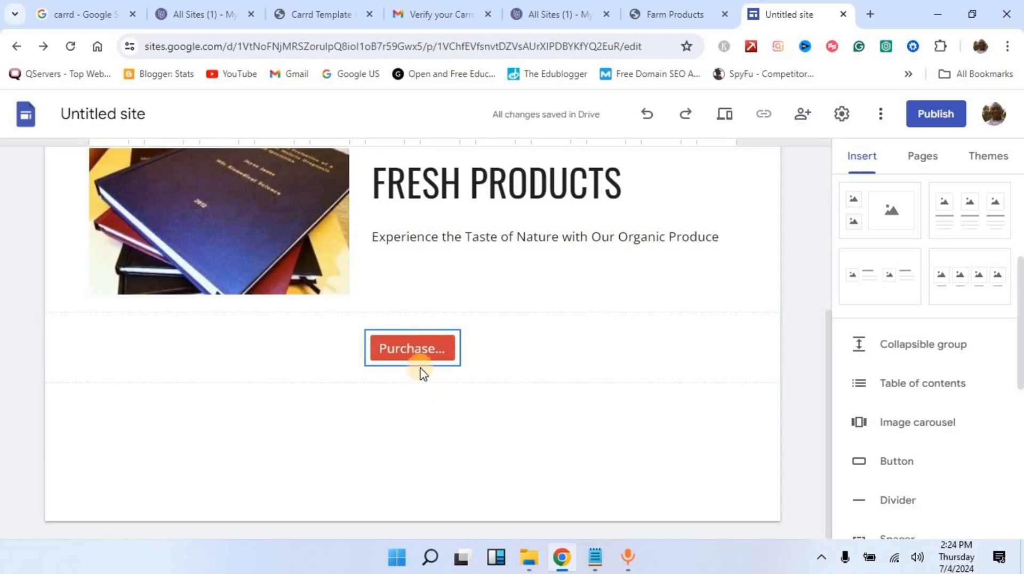
click(413, 349)
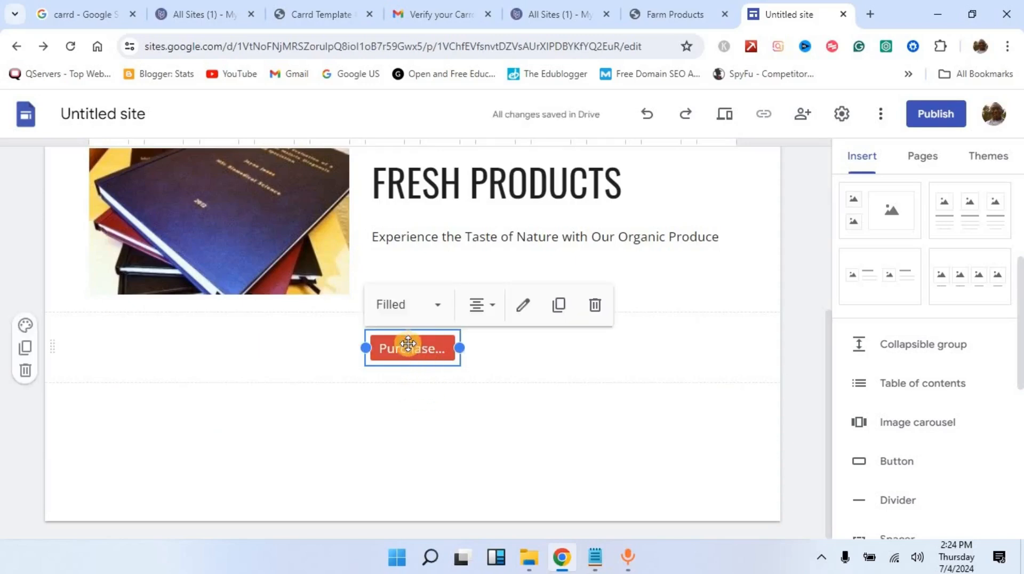
click(25, 327)
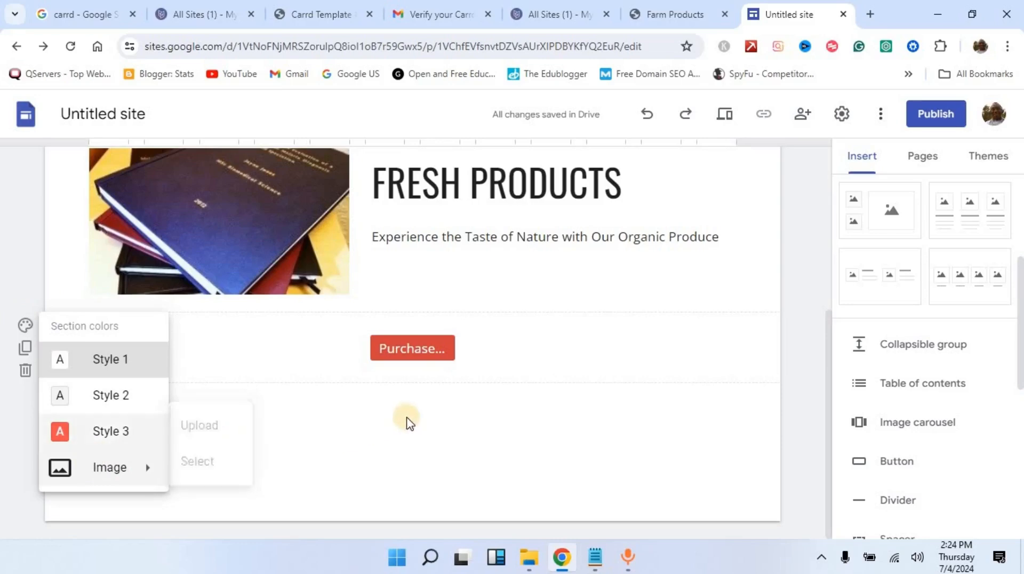
click(416, 403)
- Review the page and publish it to the web with the web address "farmnow"
scroll(539, 396, up, 4)
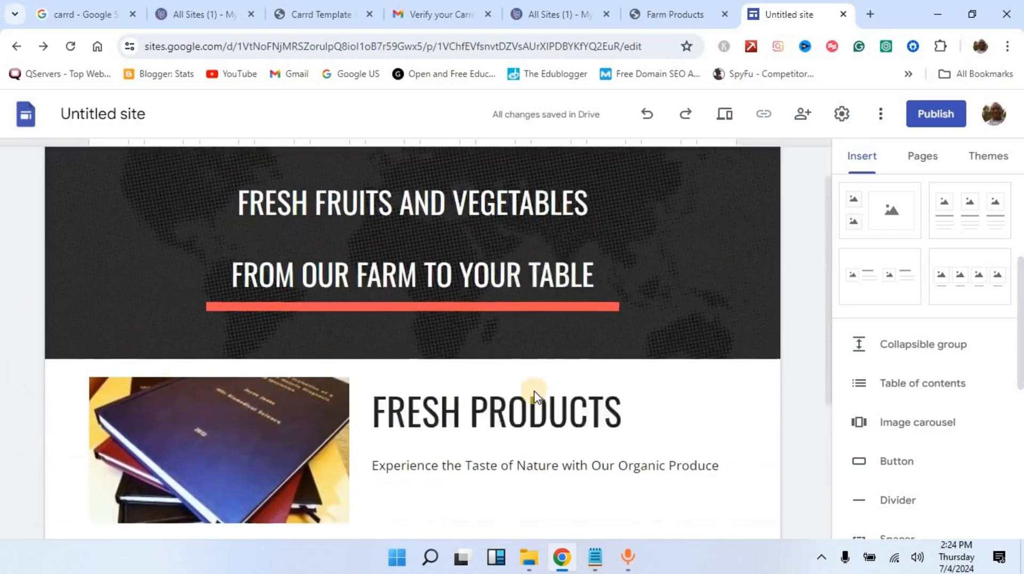
scroll(522, 395, down, 5)
scroll(521, 398, up, 4)
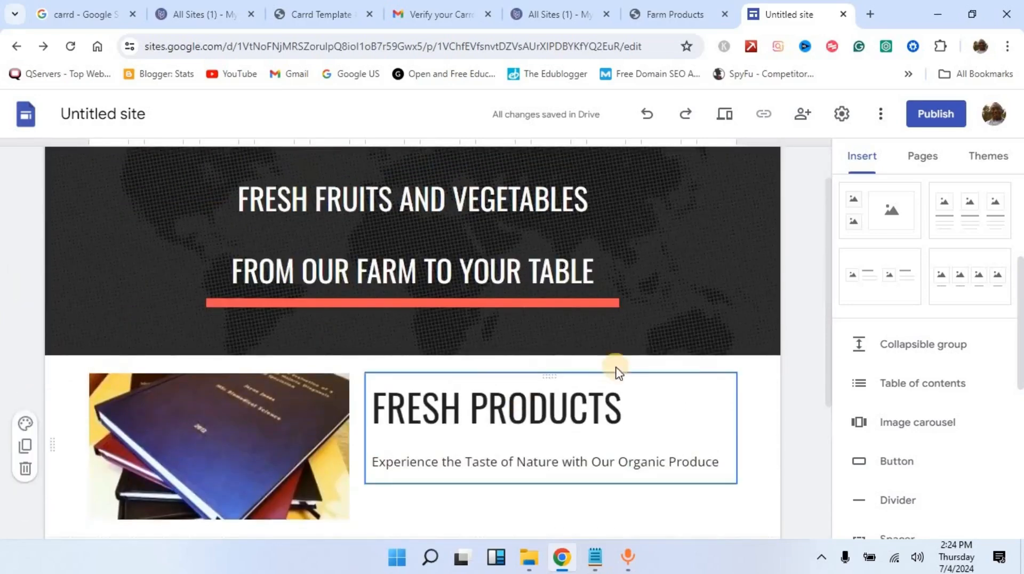
click(939, 119)
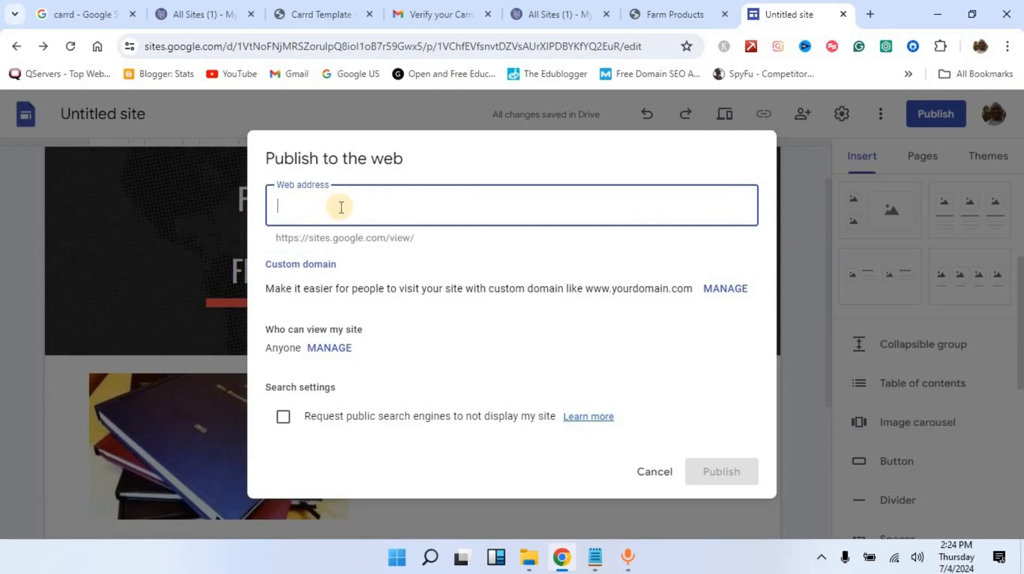
text(farmnow)
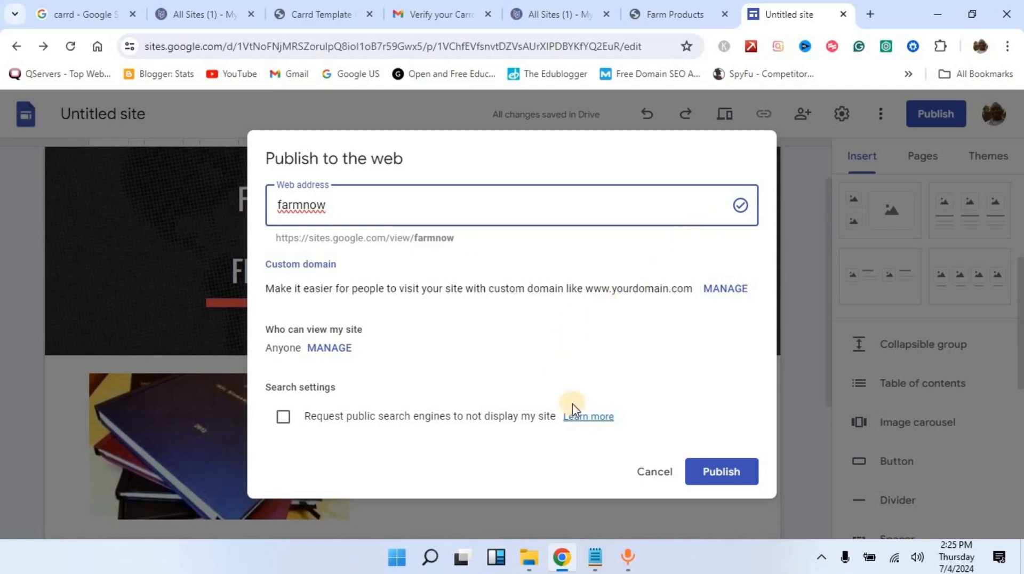
click(720, 480)
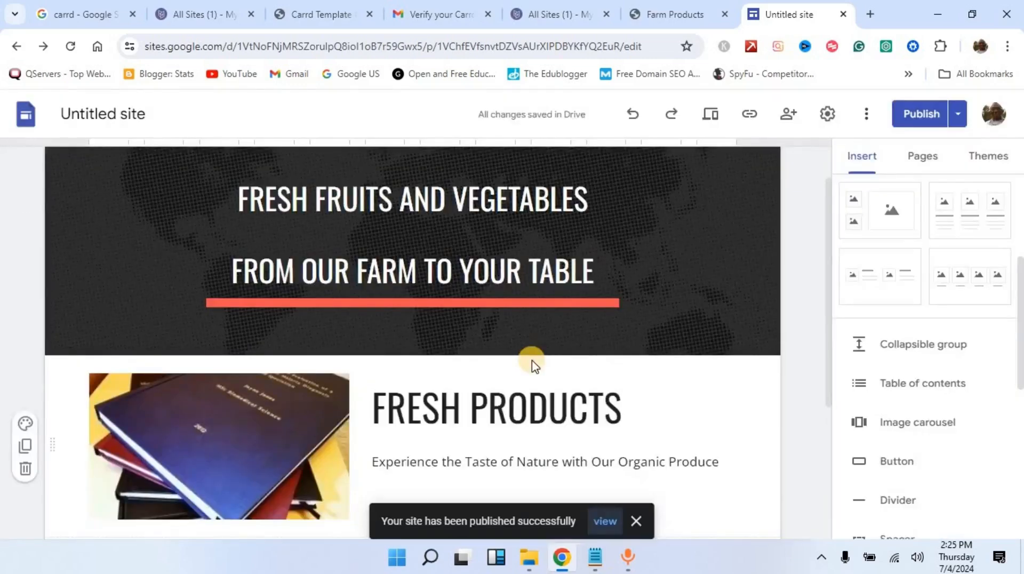
- View the published farmnow site from header to purchase button, and return to the site editor's logo option
scroll(534, 368, up, 1)
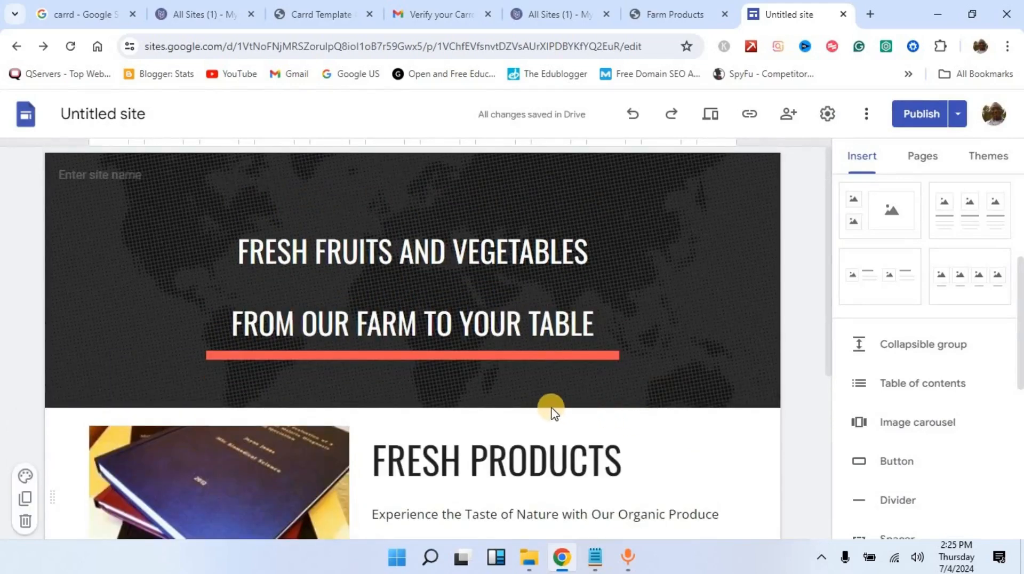
click(959, 115)
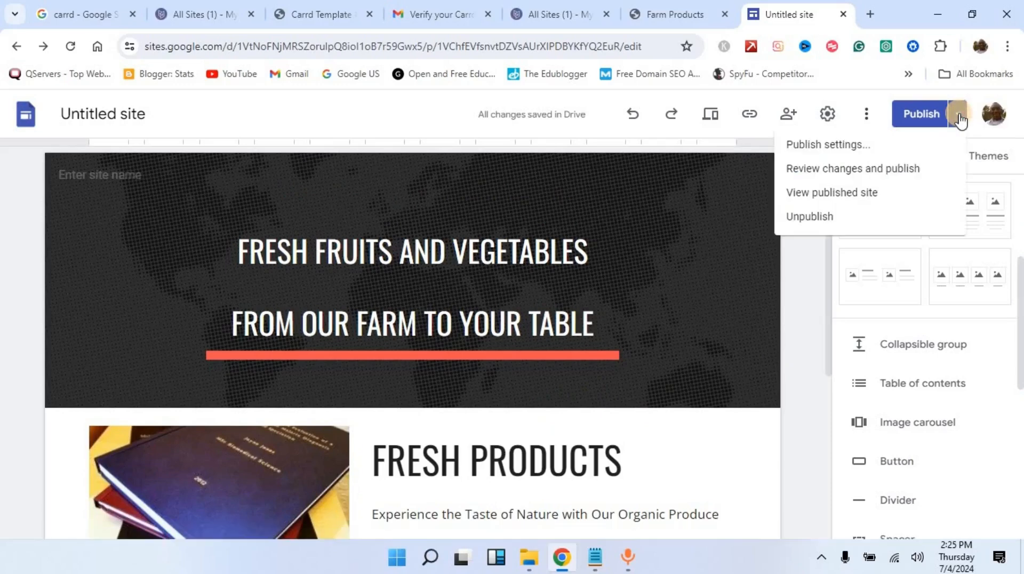
click(890, 198)
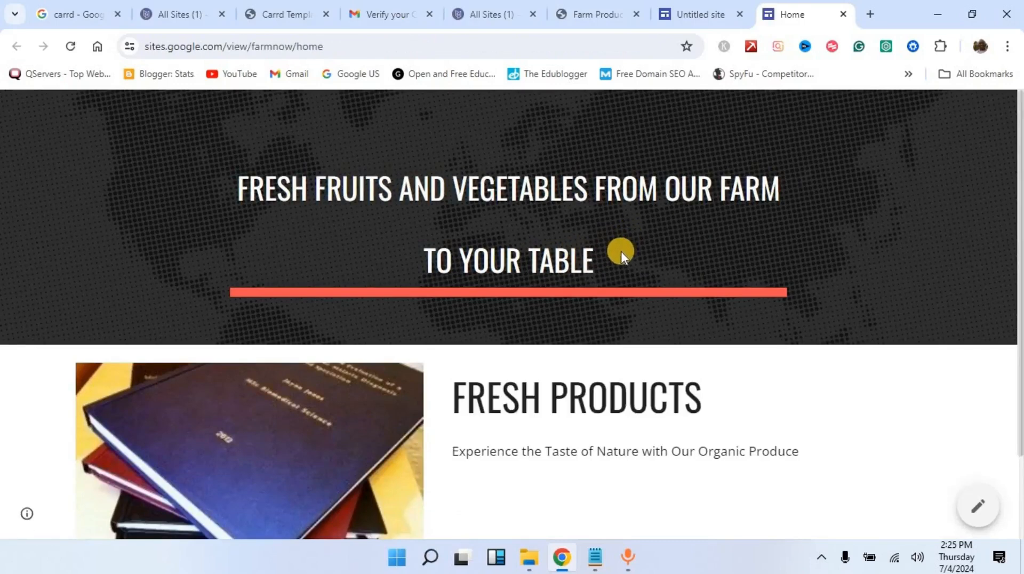
scroll(622, 263, down, 2)
scroll(623, 283, up, 2)
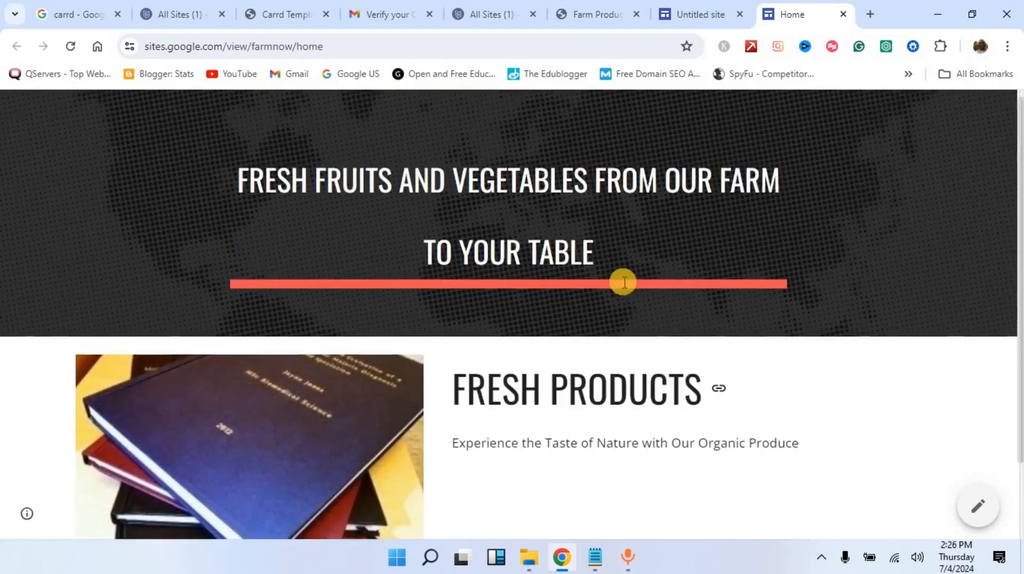
scroll(621, 299, down, 2)
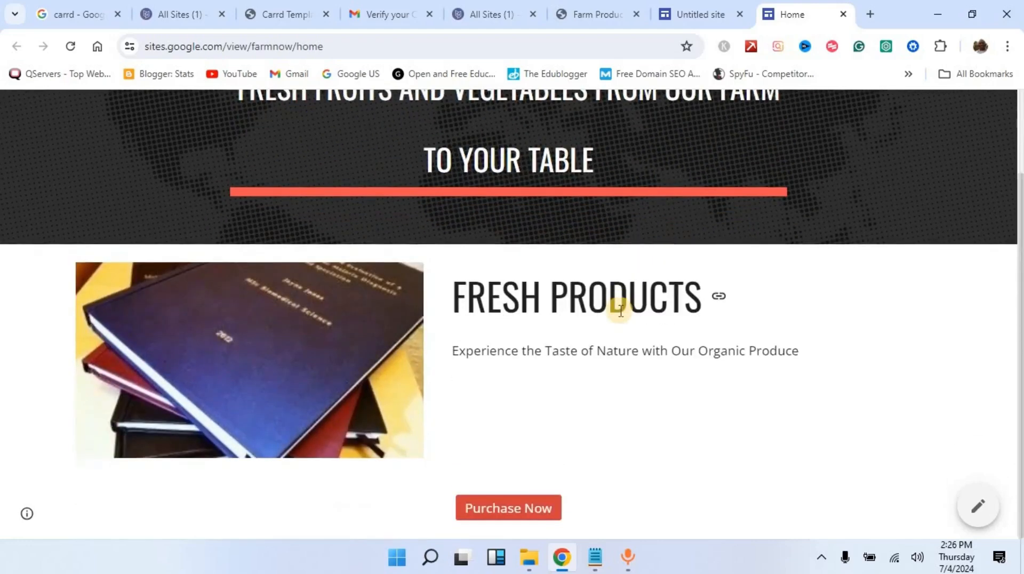
scroll(621, 311, up, 2)
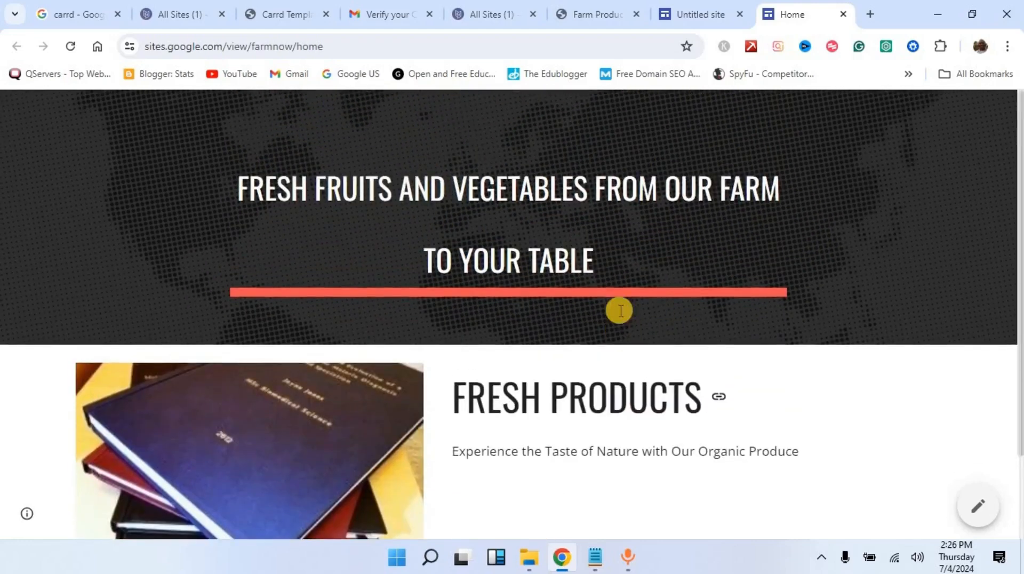
click(706, 15)
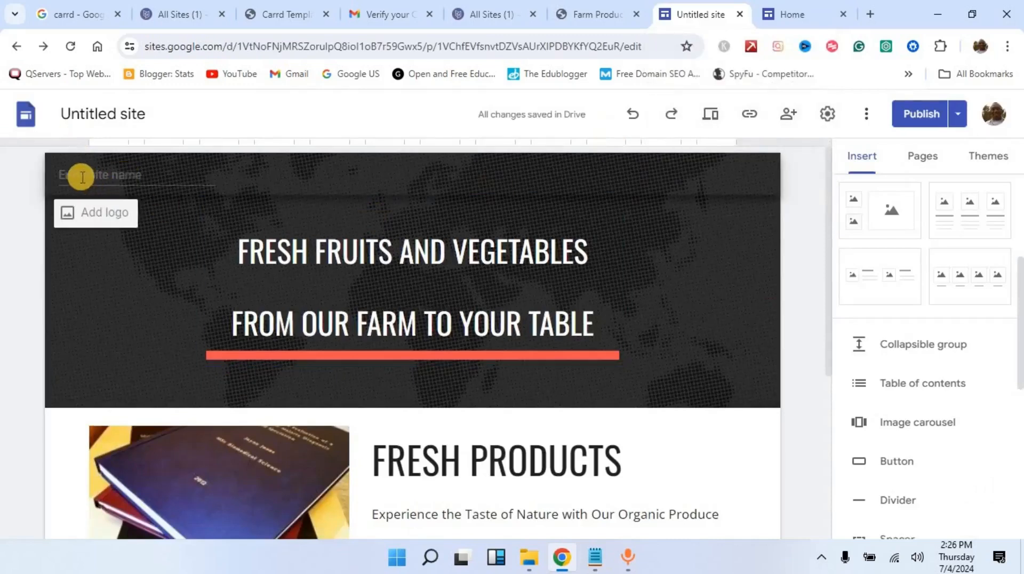
click(117, 220)
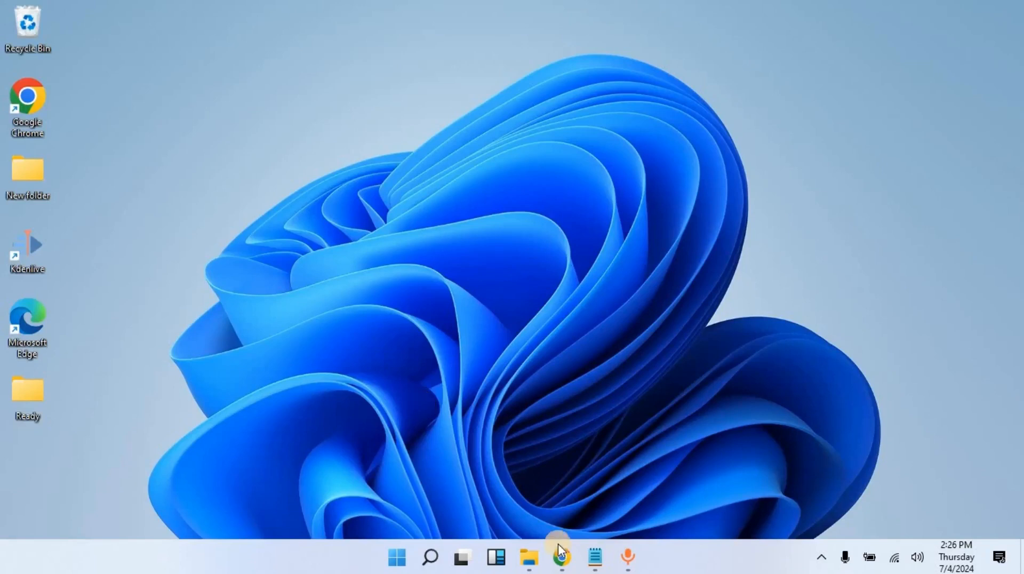
- Bring the browser back up and open canva.com in a new tab
click(567, 562)
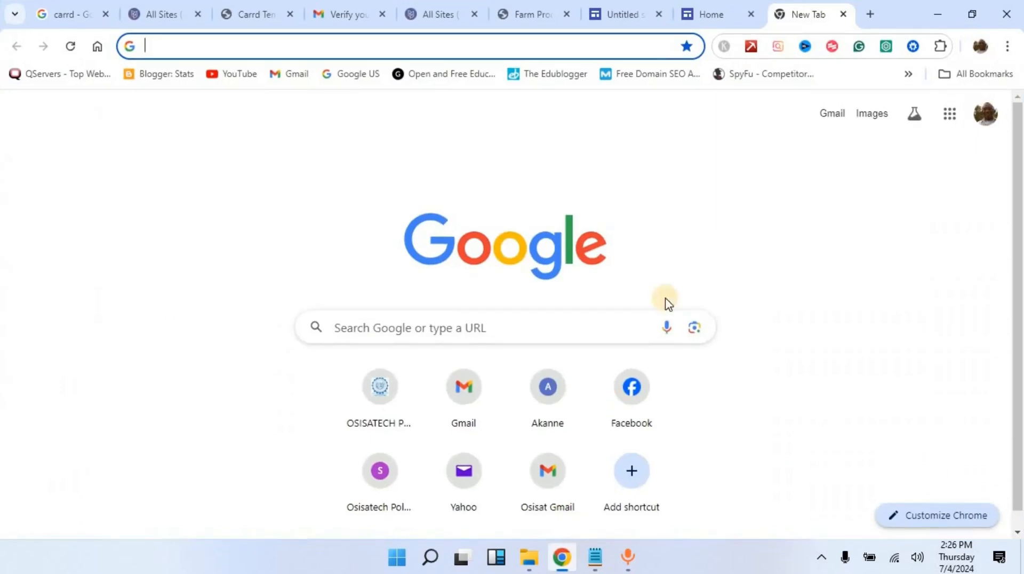
text(car)
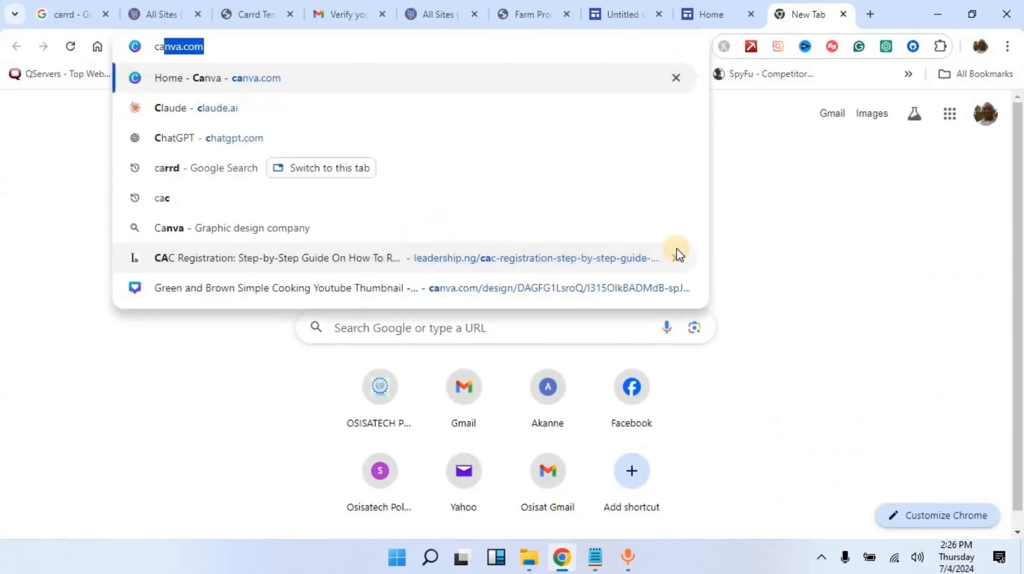
key(BackSpace)
key(BackSpace)
key(BackSpace)
key(BackSpace)
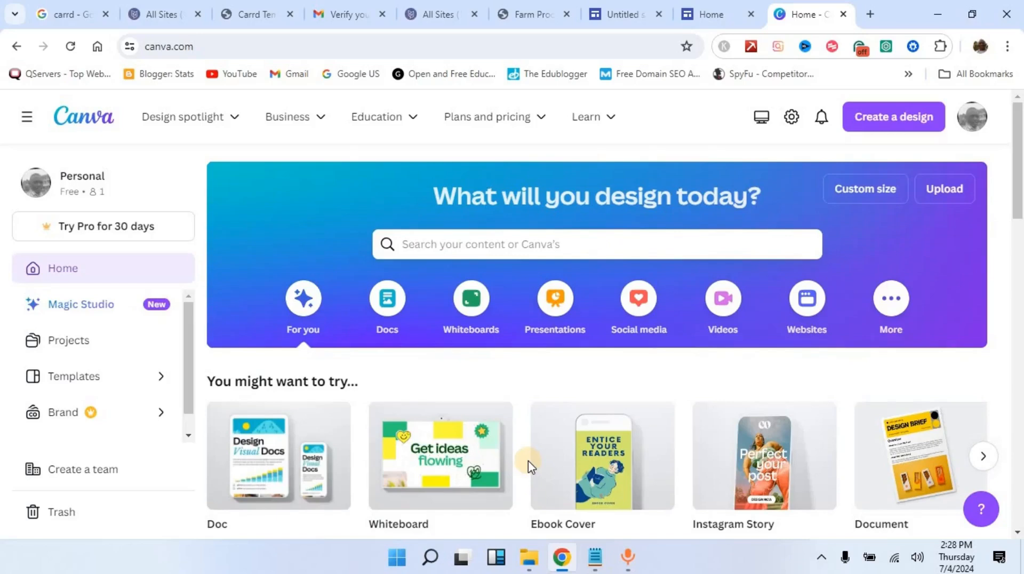
- Search the Canva templates for "landing pages"
click(475, 244)
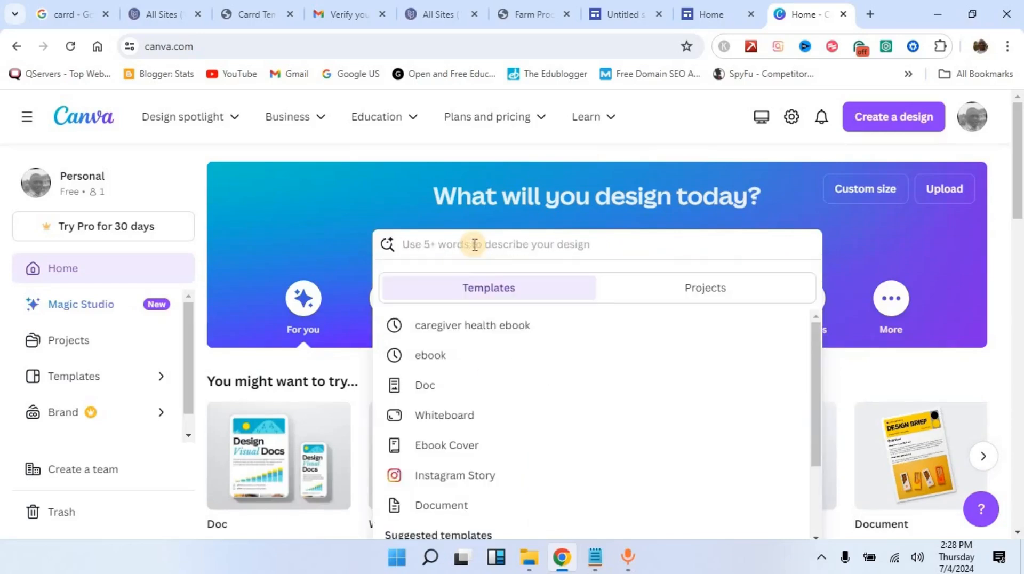
text(landing pages)
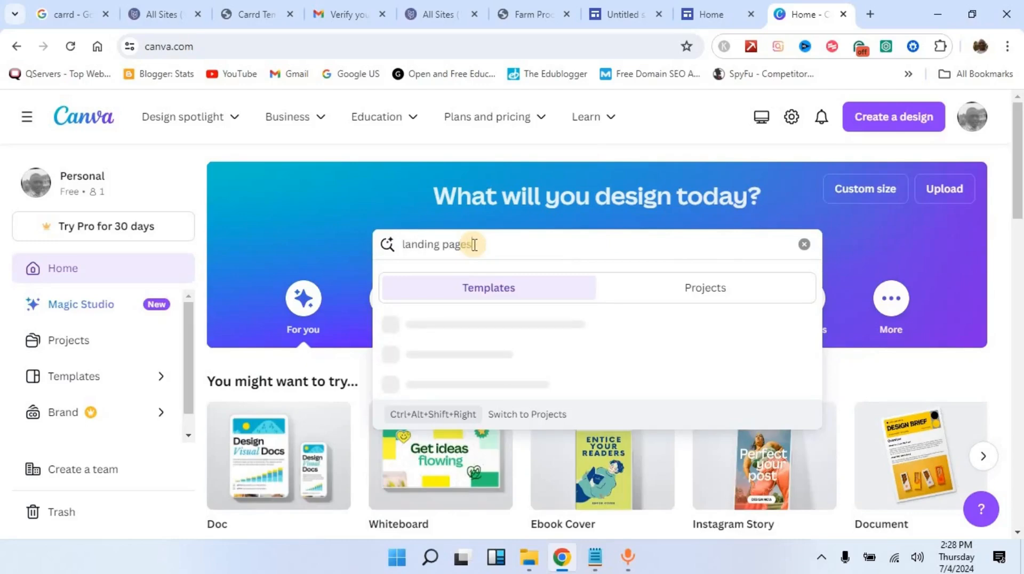
key(Return)
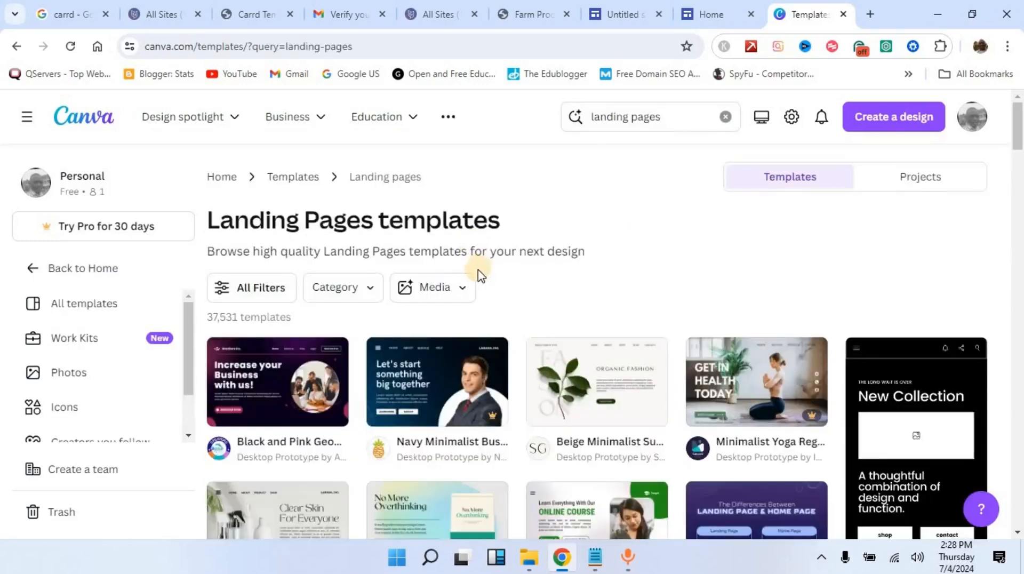
- Browse the landing page templates and open "Green Light Blue Grey Gradients Download Page Website Download Page" for customizing
scroll(481, 276, down, 3)
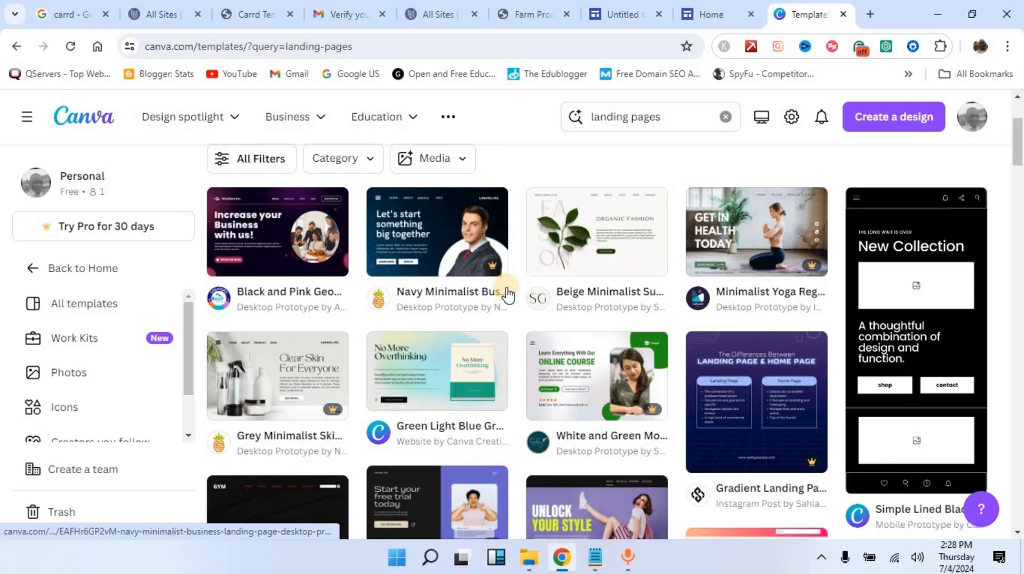
scroll(508, 294, down, 2)
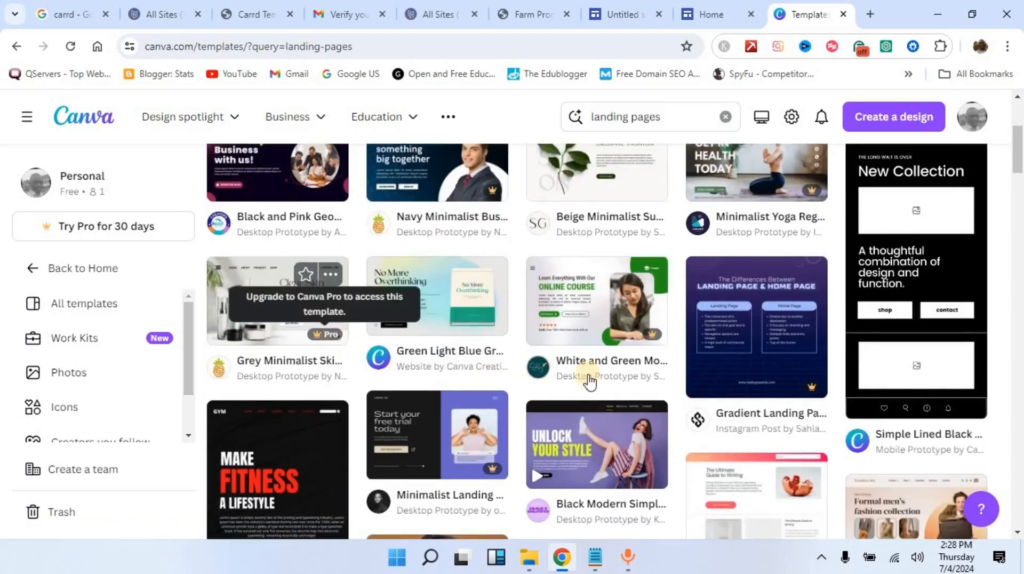
scroll(488, 349, up, 3)
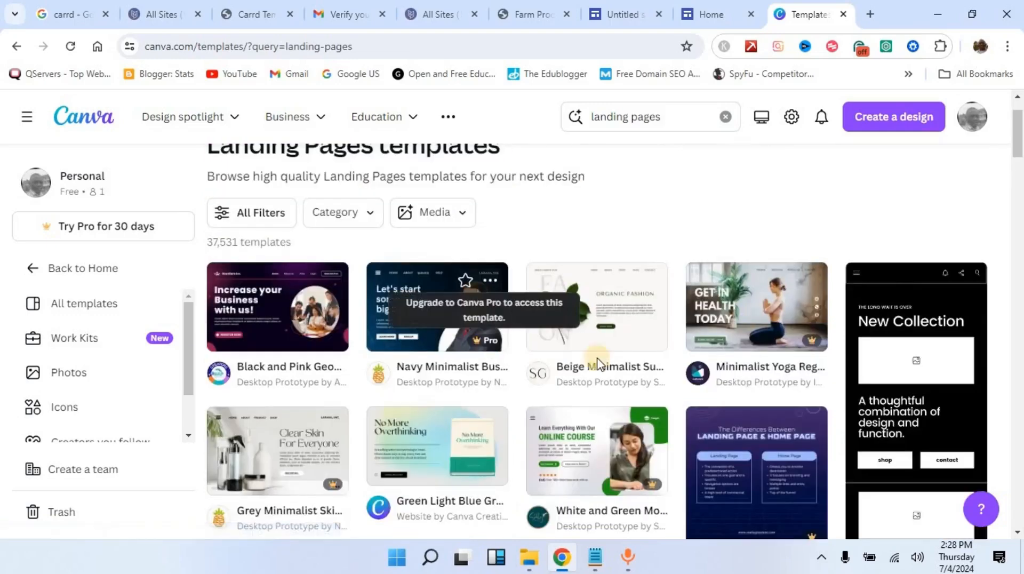
scroll(509, 336, down, 3)
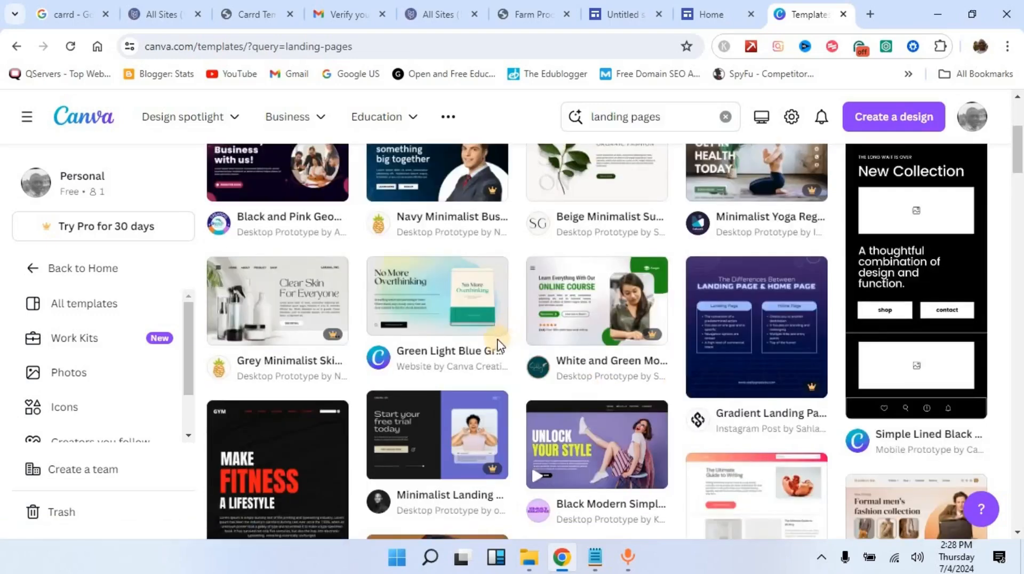
scroll(495, 338, down, 3)
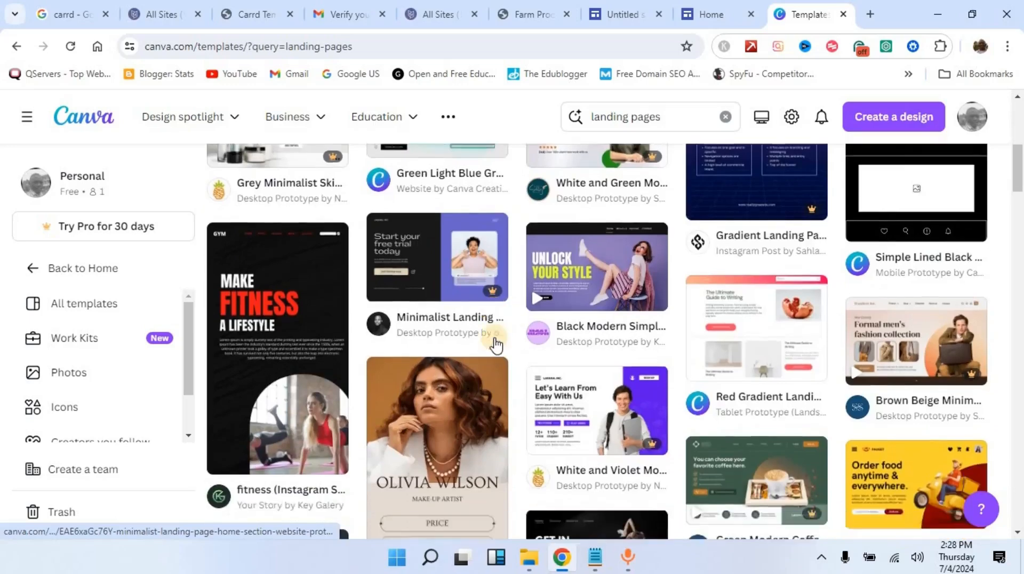
scroll(424, 367, up, 5)
click(424, 367)
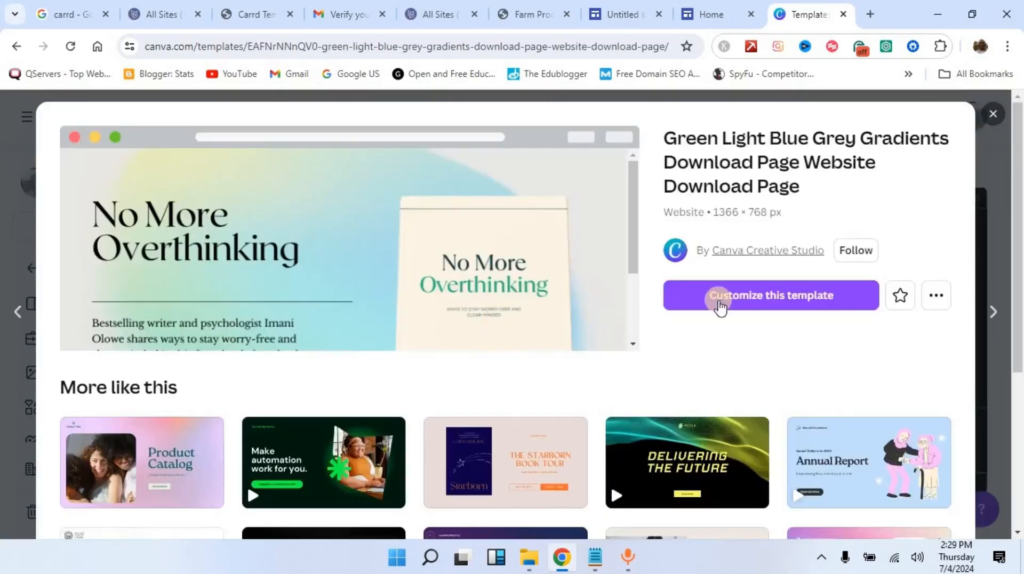
click(796, 296)
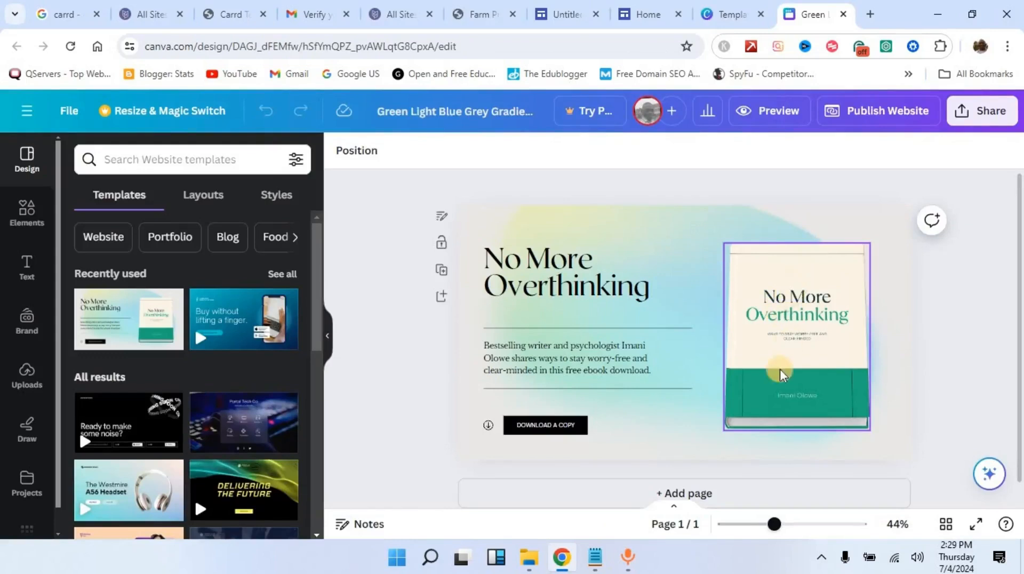